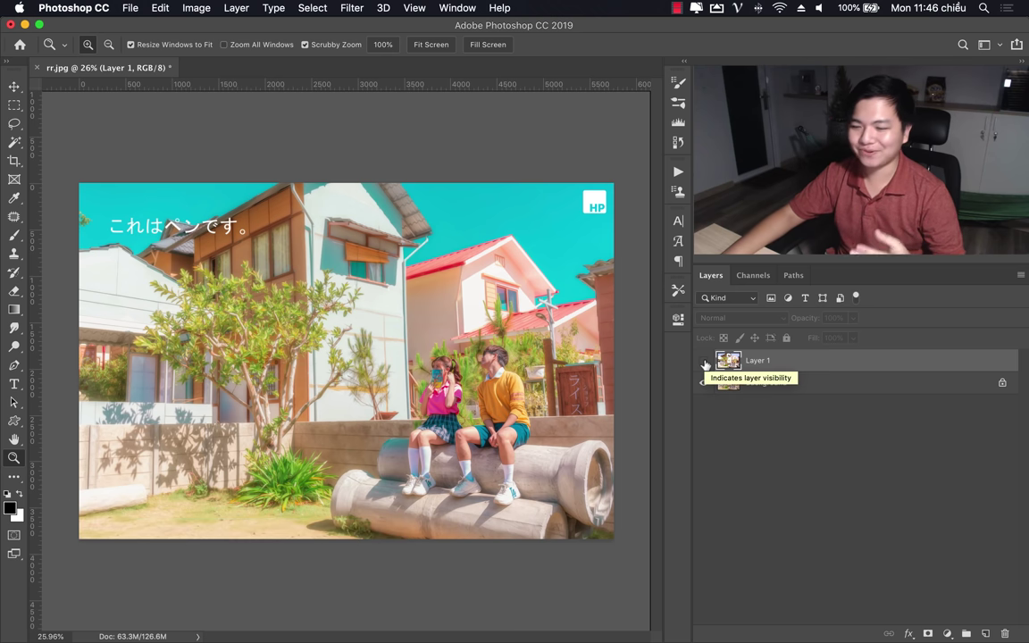
Step: Toggle Layer 1's visibility repeatedly to compare the original photo against the anime edit
click(704, 361)
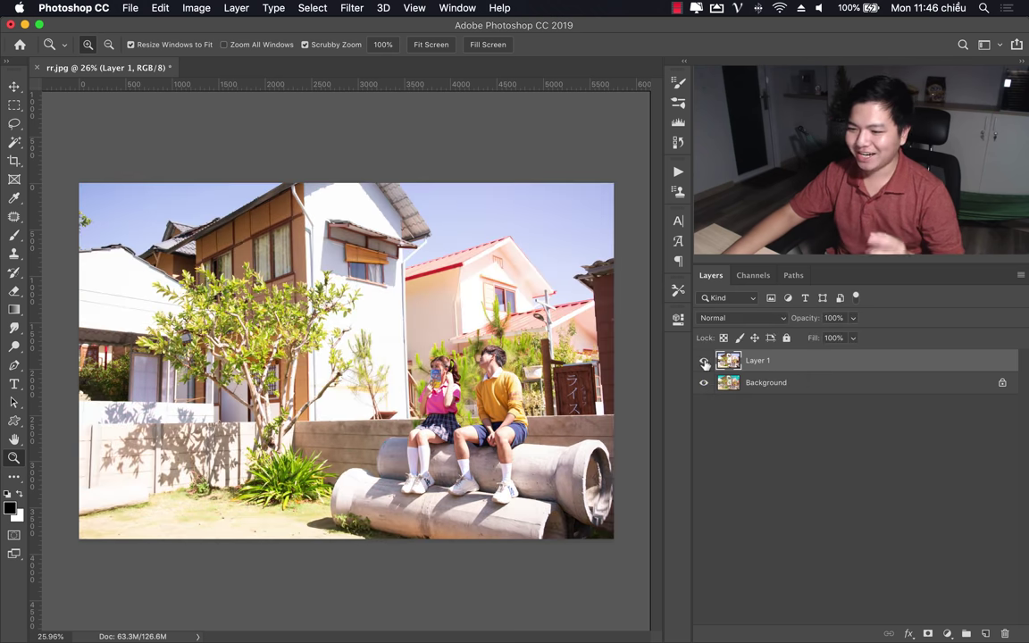
click(705, 362)
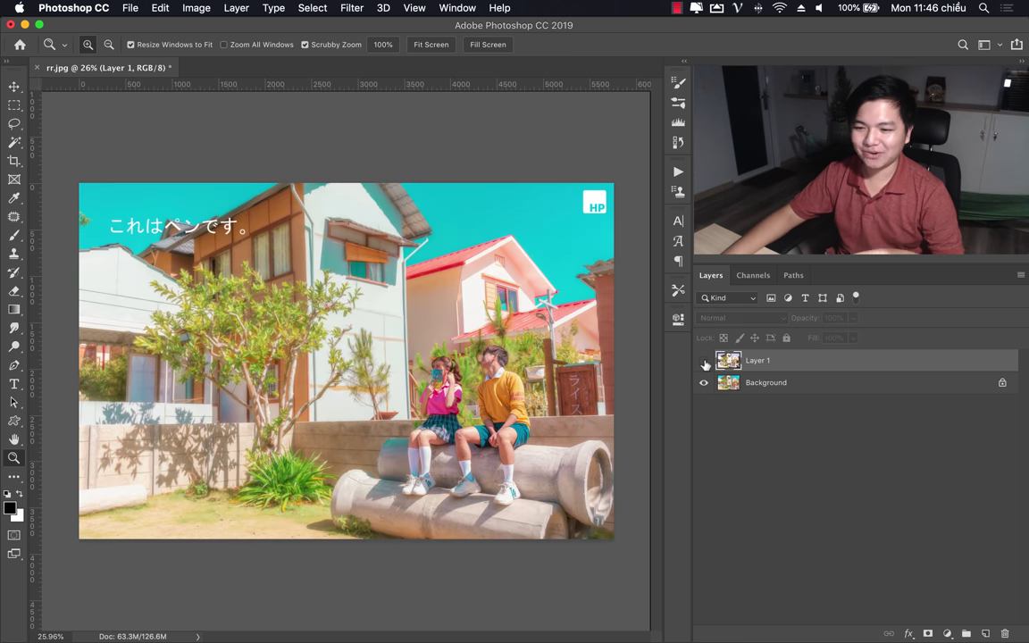
click(704, 362)
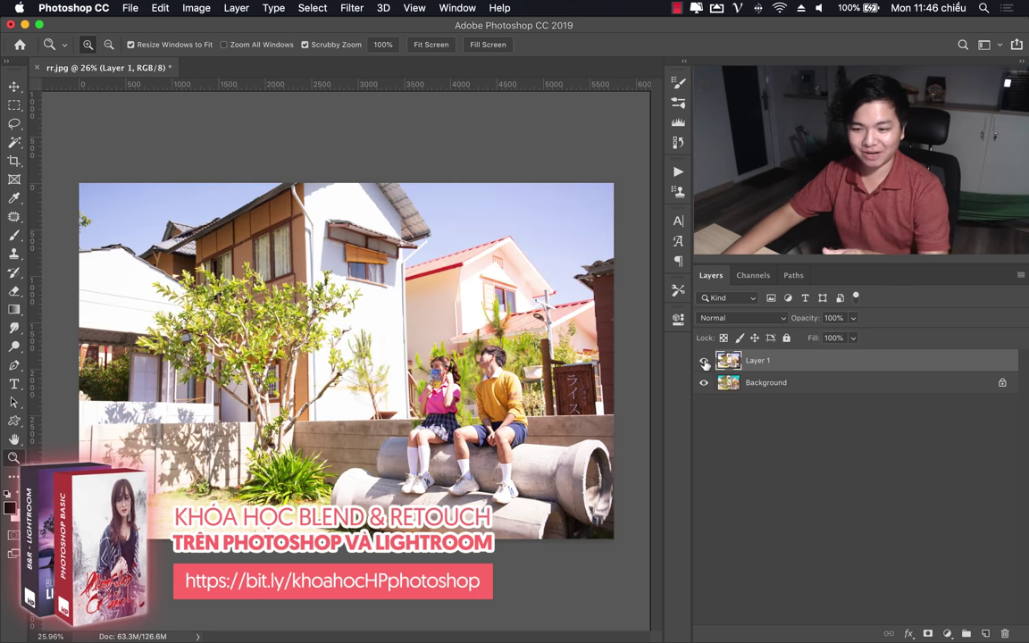
click(705, 364)
click(705, 363)
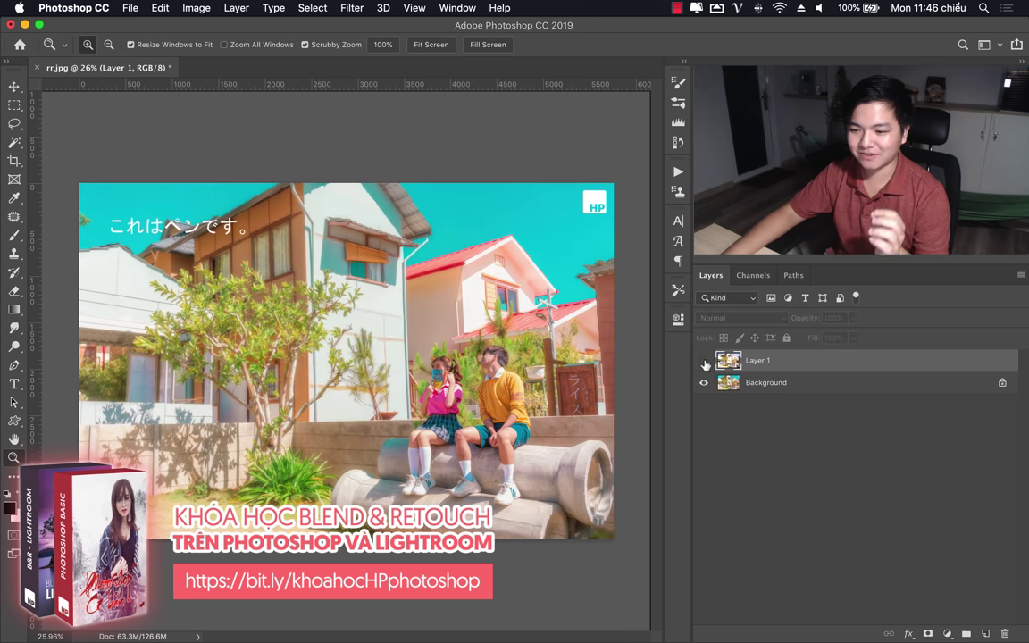
click(705, 363)
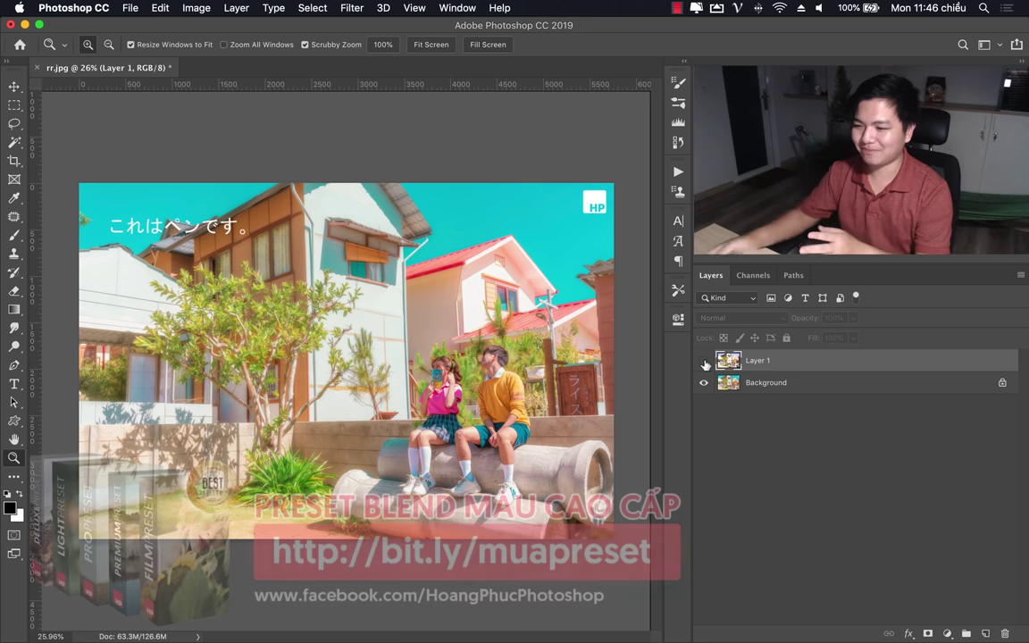
click(705, 362)
click(705, 362)
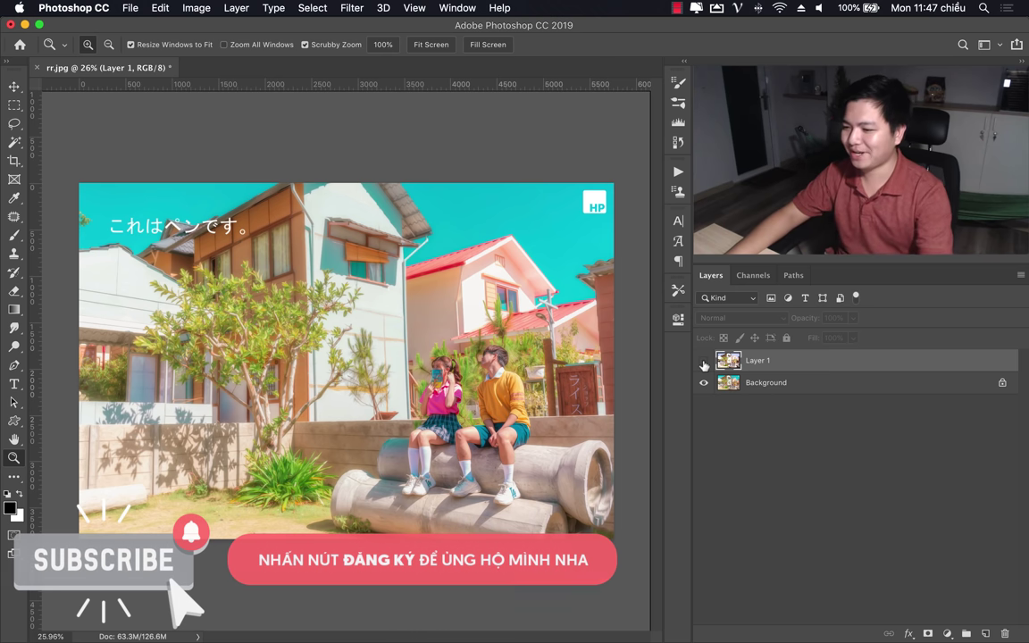
Step: Close rr.jpg without saving, then reset the photo's develop settings in Lightroom Classic
click(37, 67)
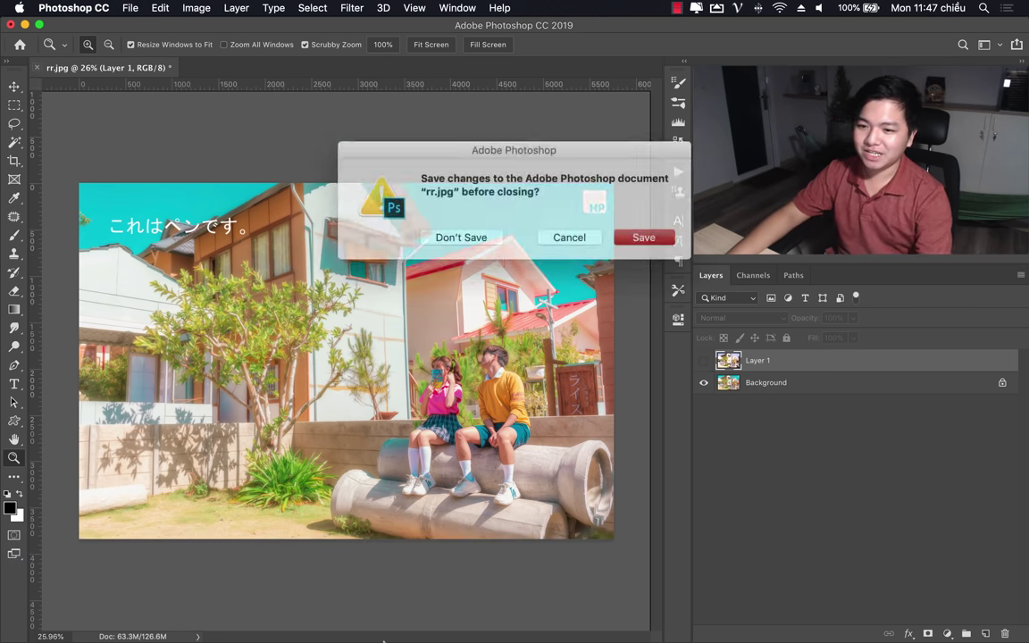
key(super+d)
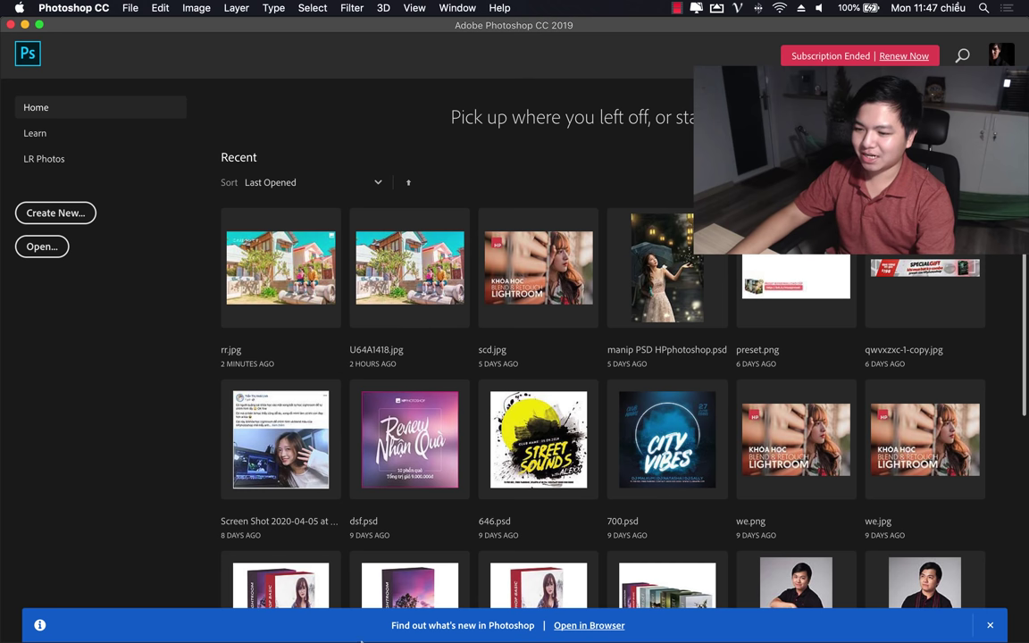
click(733, 614)
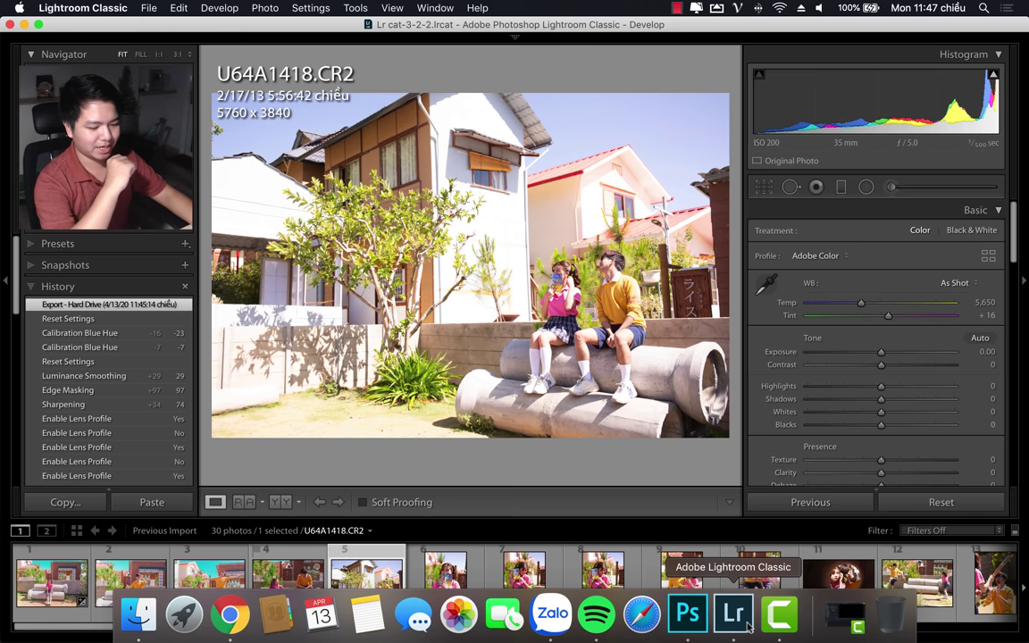
key(super+shift+r)
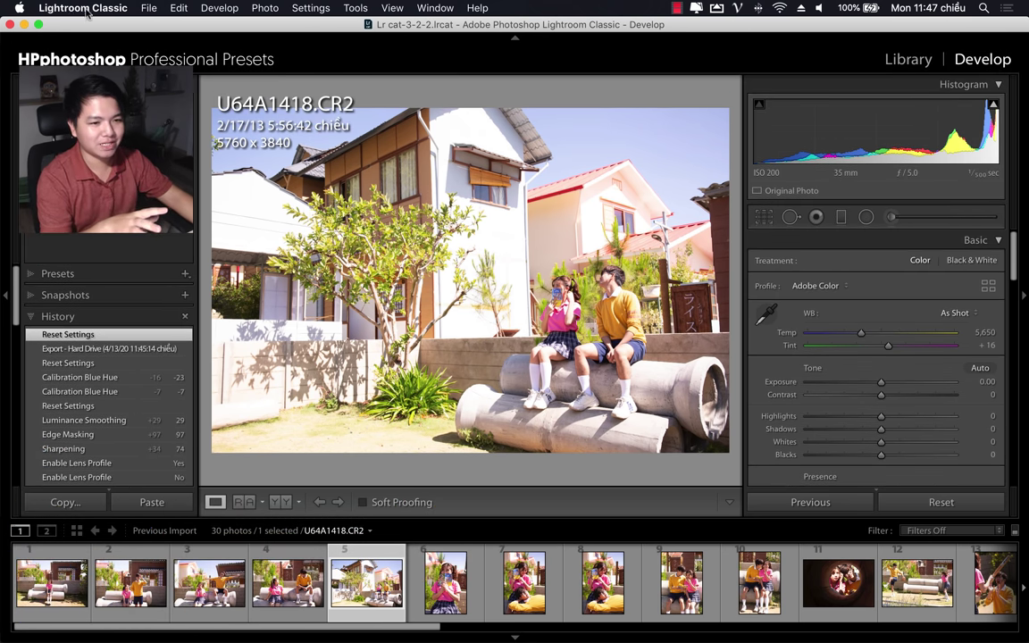
Step: Browse other photos from the shoot in the filmstrip, ending on U64A1418.CR2
click(87, 11)
click(494, 32)
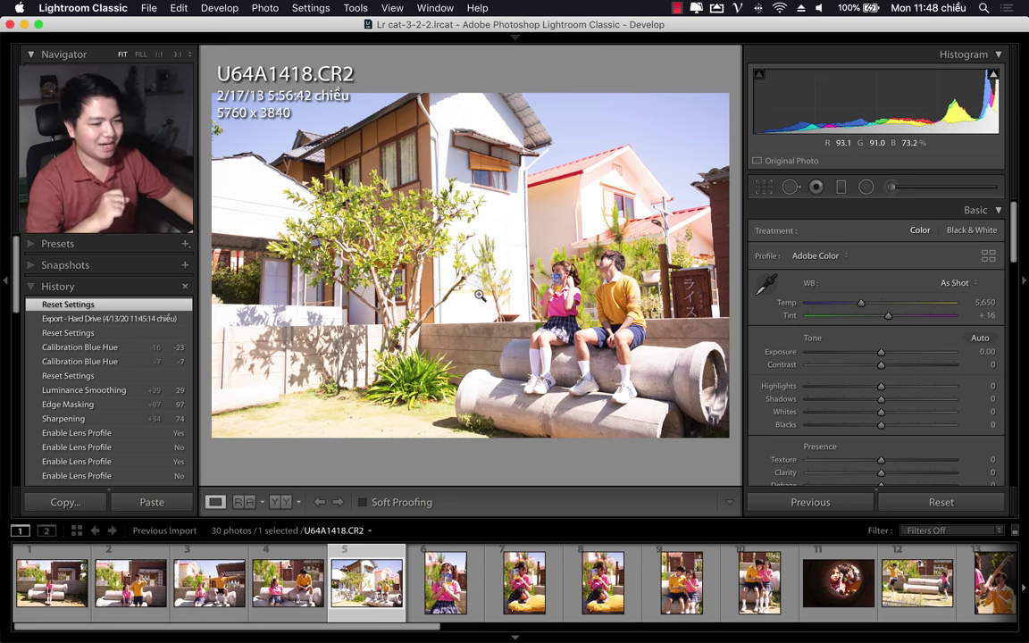
click(209, 583)
key(Right)
key(Right)
key(Right)
key(Right)
key(Right)
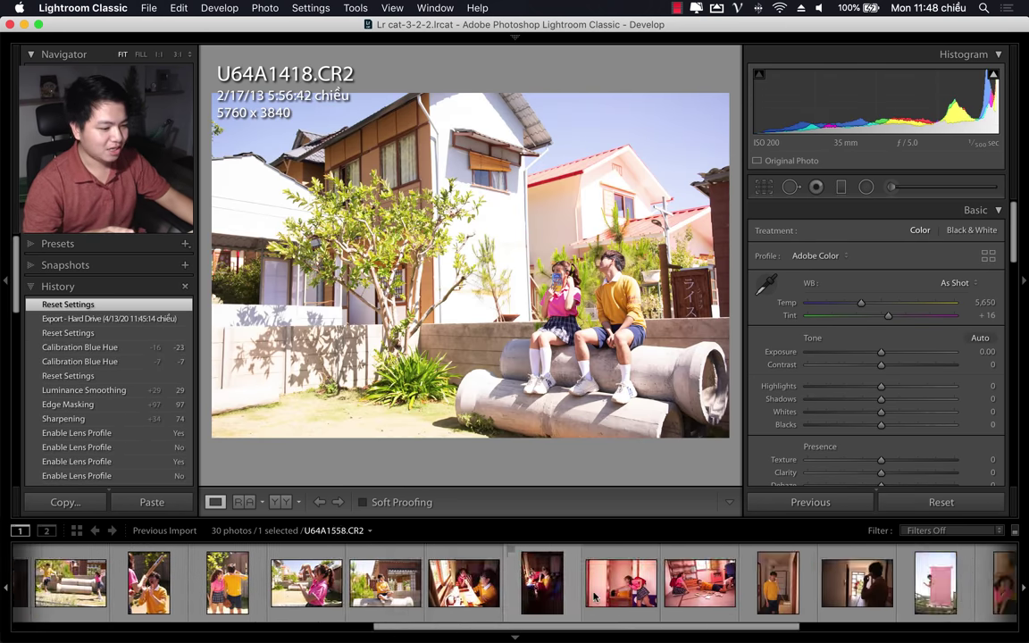
key(Right)
key(Right)
key(Right)
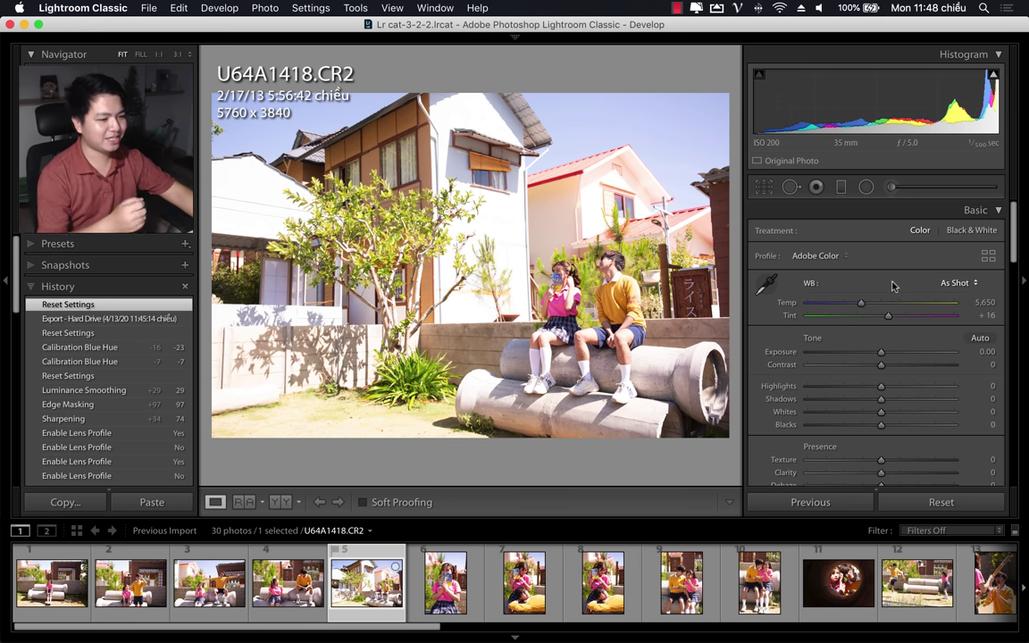
Step: In the Calibration panel, shift Red Primary Hue to -1, then return to the Basic panel
drag(1014, 246, 1014, 474)
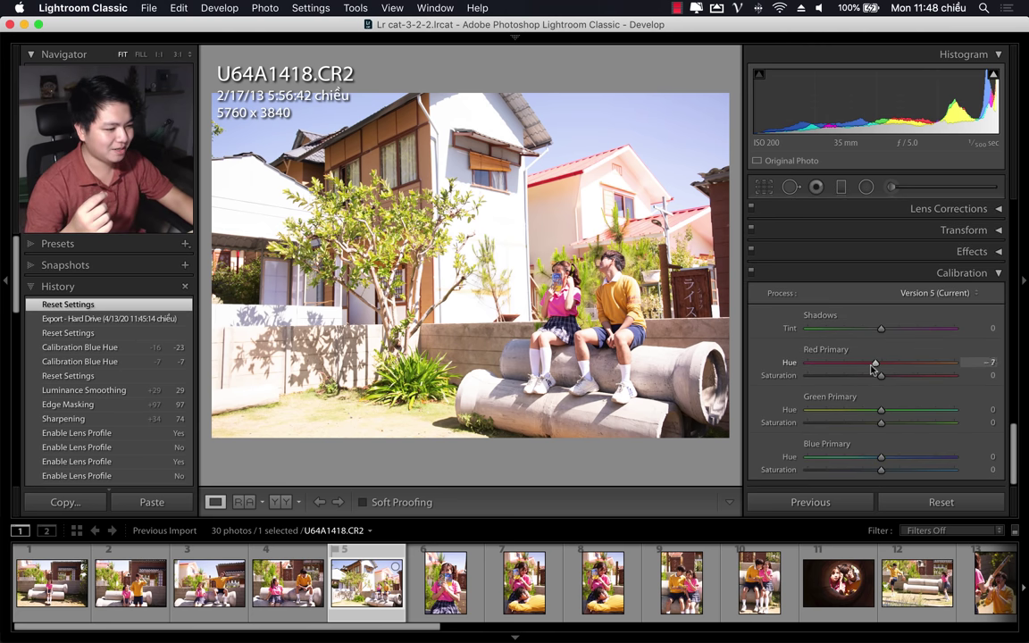
drag(875, 367, 876, 366)
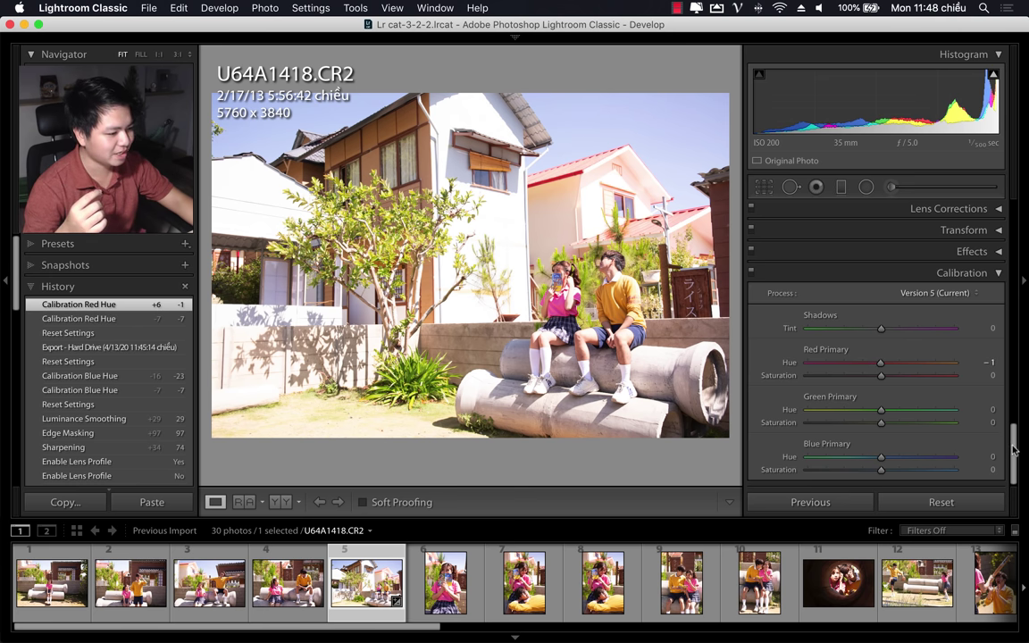
scroll(911, 295, up, 5)
scroll(911, 268, up, 5)
scroll(916, 214, up, 5)
scroll(1015, 236, down, 1)
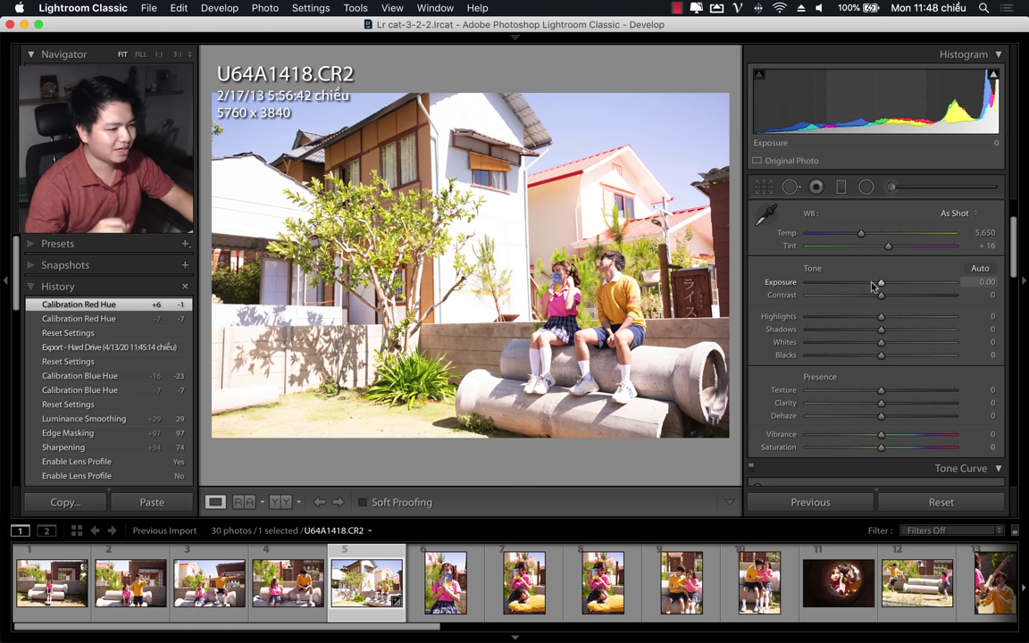
Step: Set Exposure -0.35, Contrast -8, Highlights -95, Shadows +94, Whites -56, Blacks +27, checking the Before view
drag(873, 284, 812, 316)
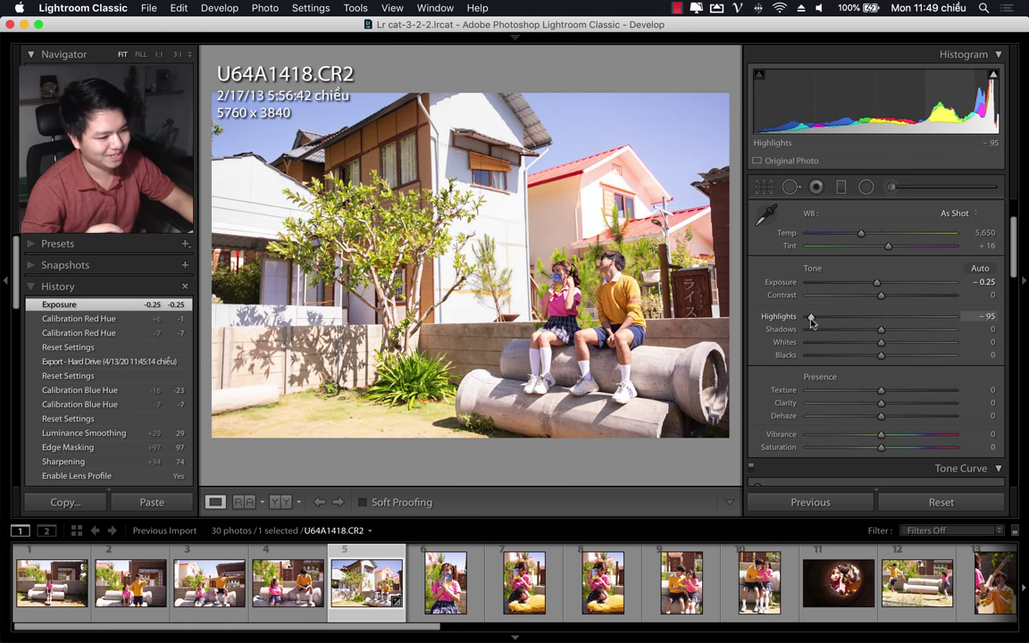
drag(881, 329, 950, 331)
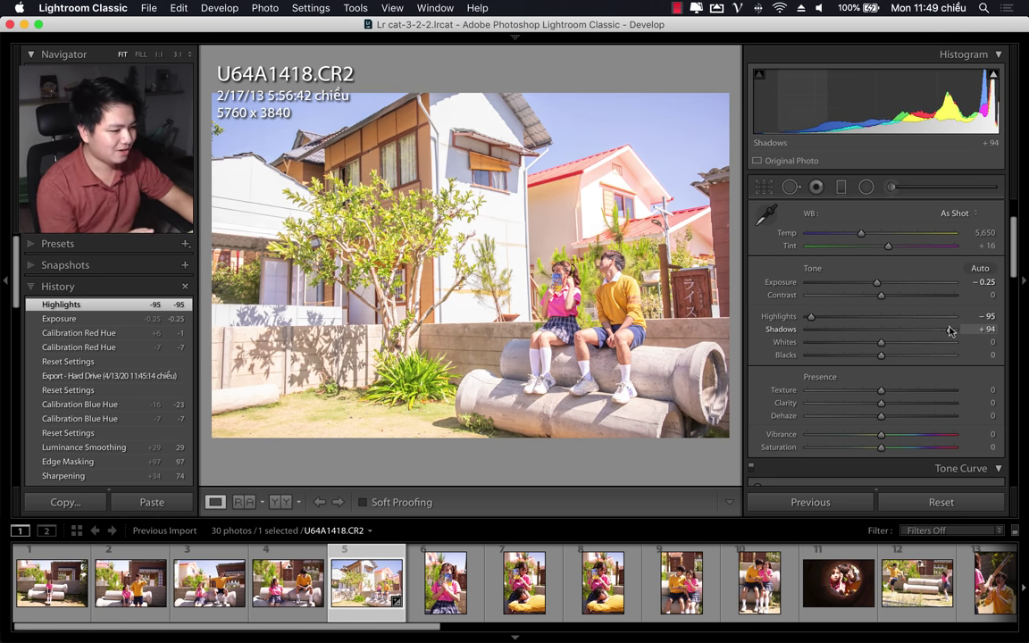
mouse_move(881, 342)
mouse_down()
mouse_move(837, 347)
mouse_move(898, 360)
mouse_up()
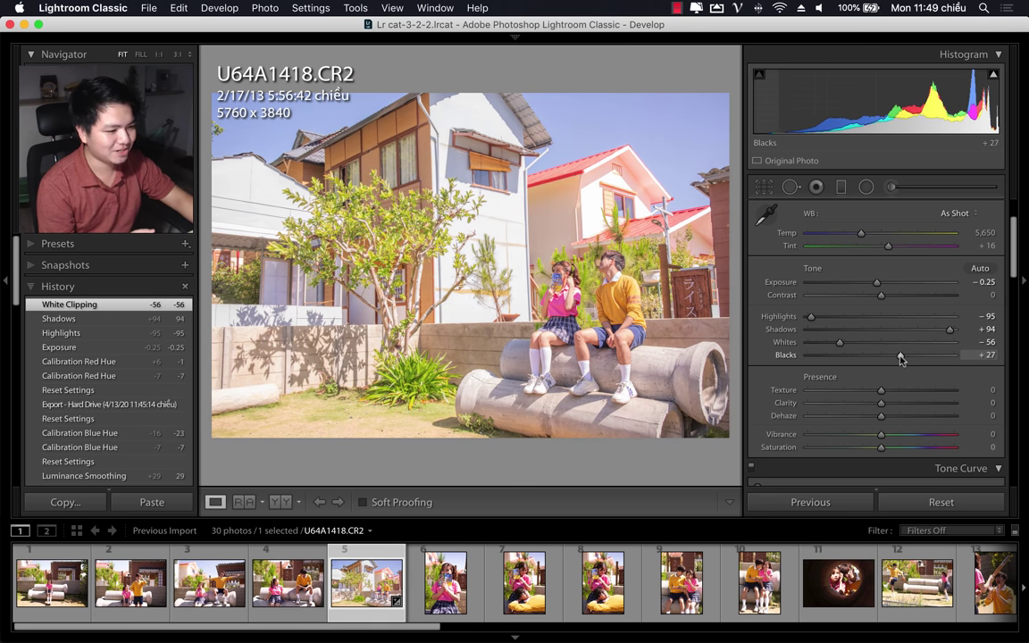
drag(897, 361, 901, 356)
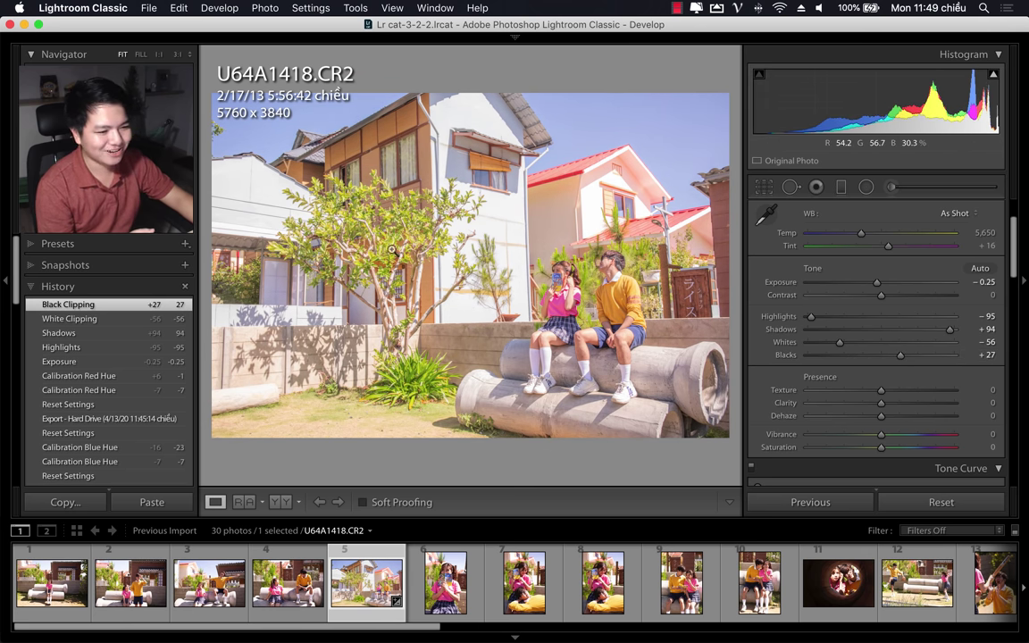
click(874, 296)
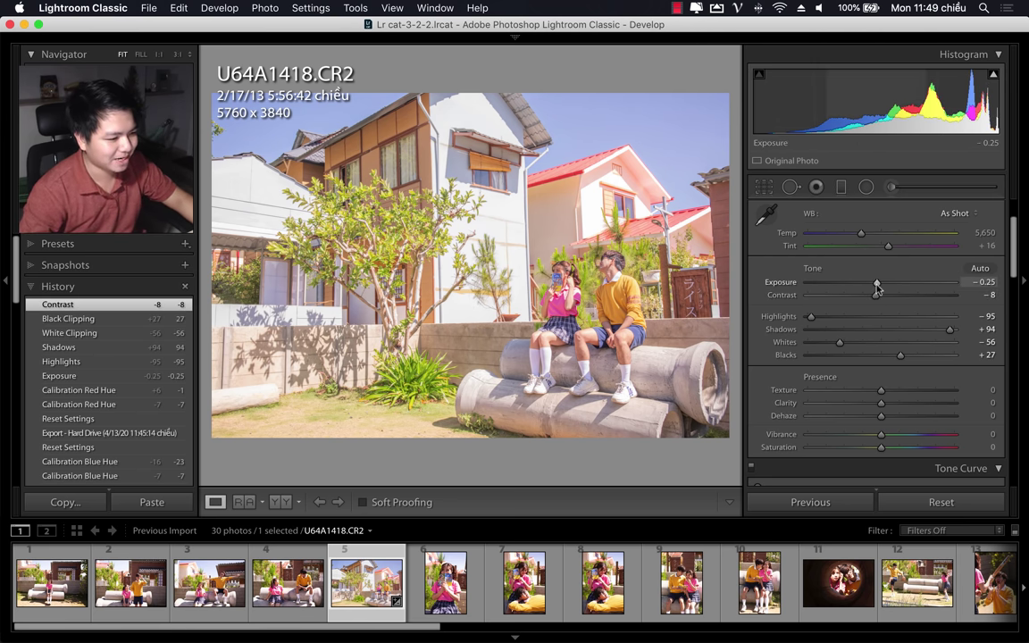
drag(873, 285, 875, 286)
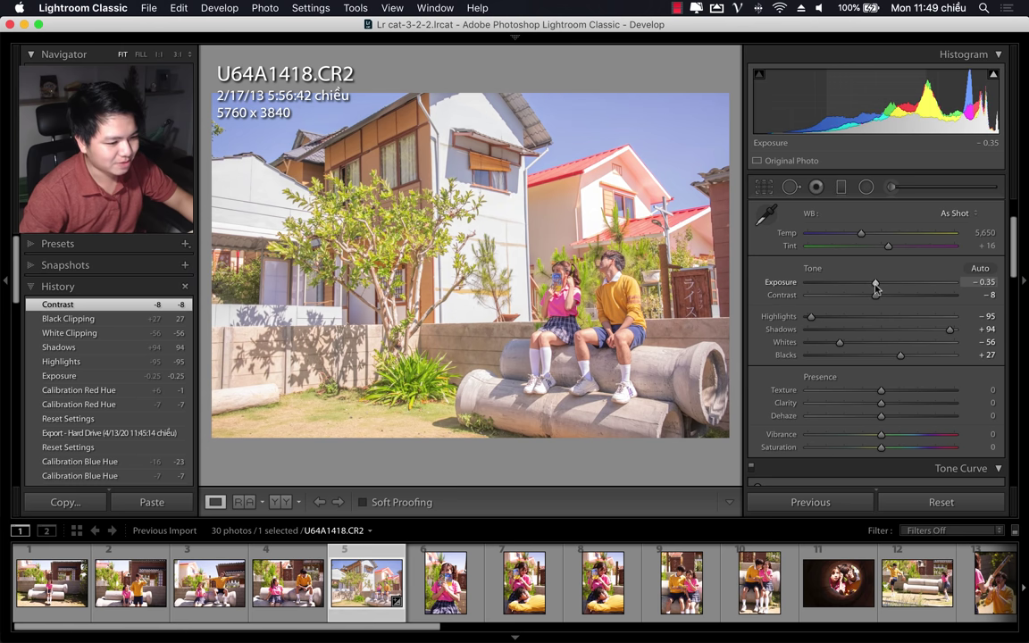
key(backslash)
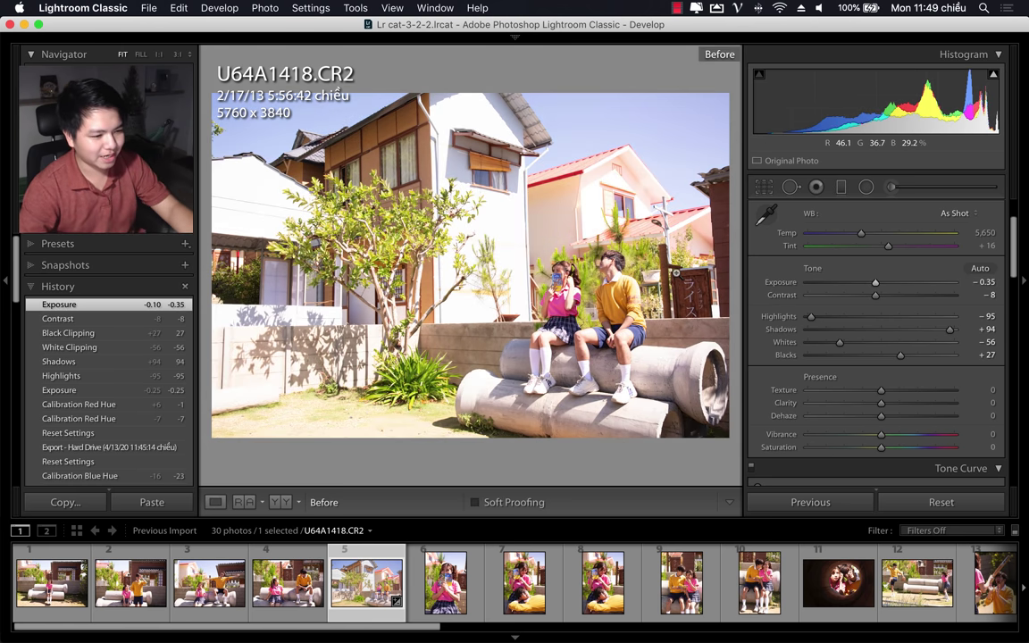
key(backslash)
key(backslash)
key(backslash)
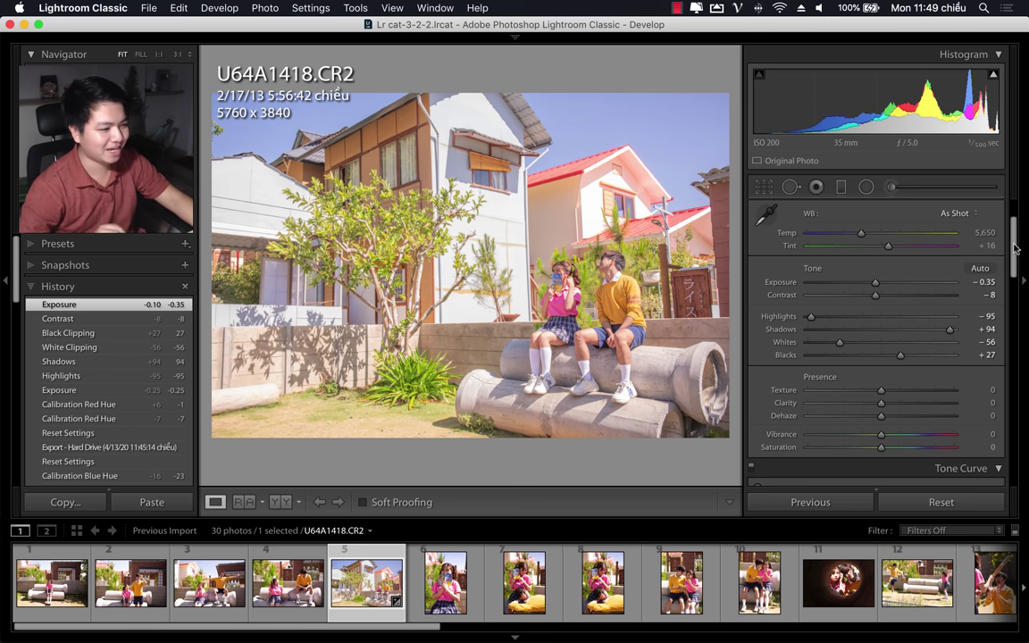
Step: Raise Vibrance in the Presence section to +20
drag(1015, 248, 1015, 274)
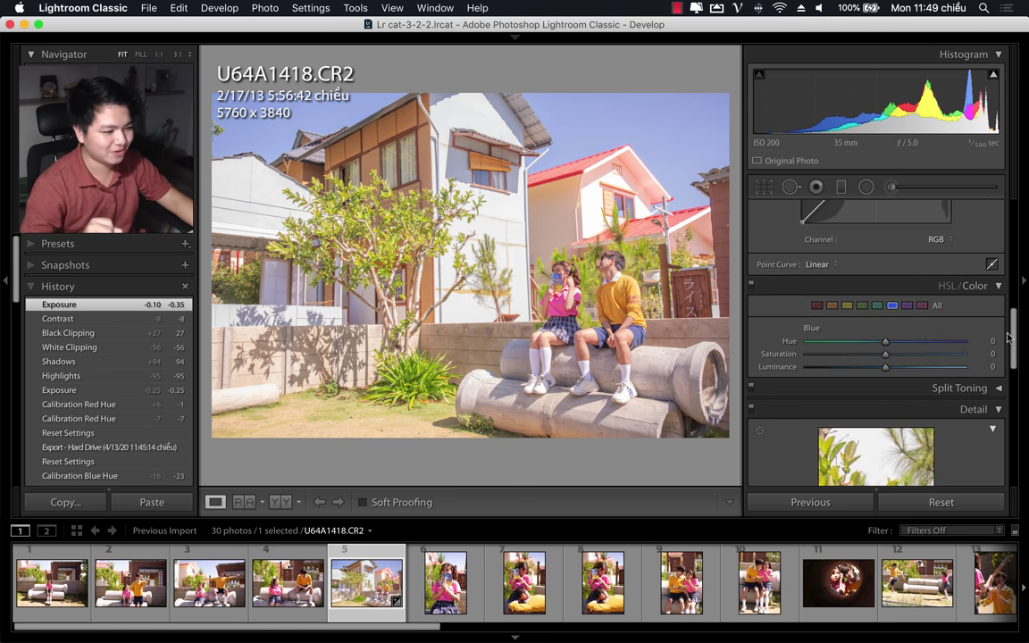
drag(881, 305, 897, 308)
drag(1015, 281, 1001, 467)
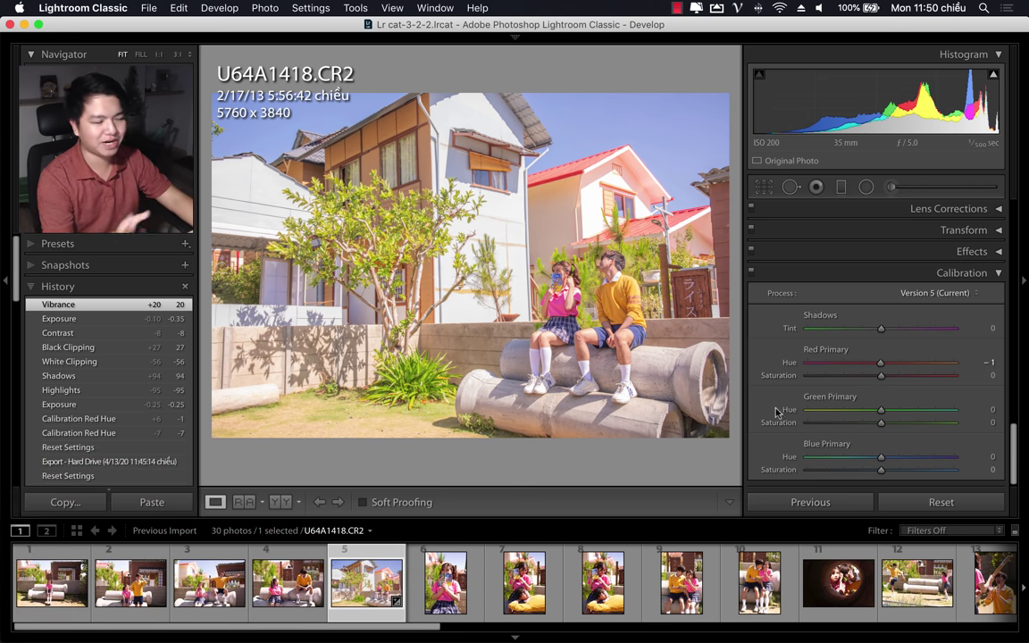
Step: Set Red Primary Hue to -13 and Green Primary Hue to +18, comparing with calibration off
mouse_move(881, 362)
mouse_down()
mouse_move(870, 363)
mouse_move(878, 376)
mouse_up()
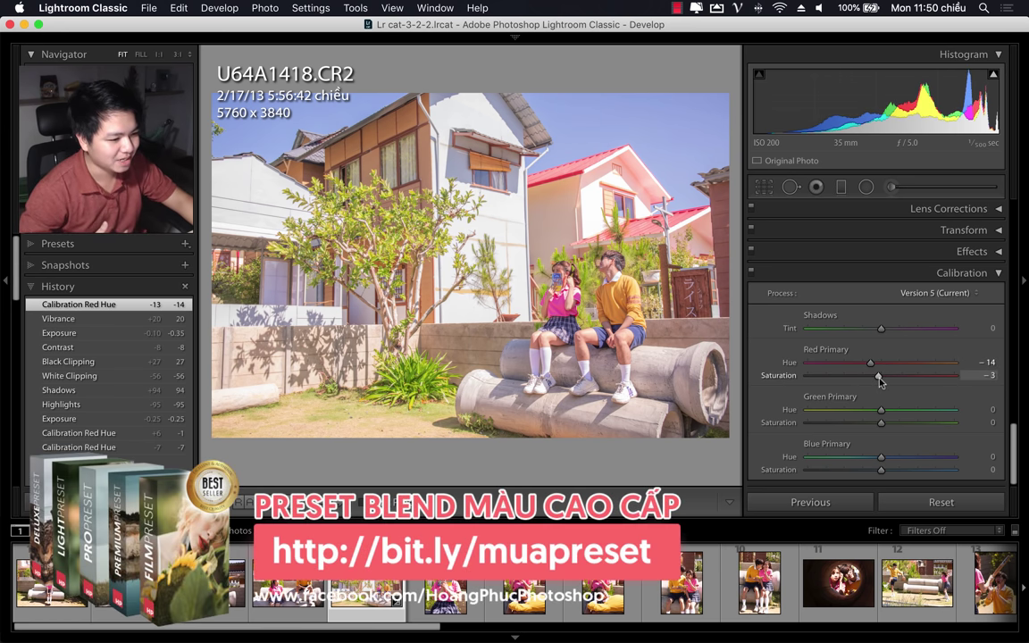
click(751, 275)
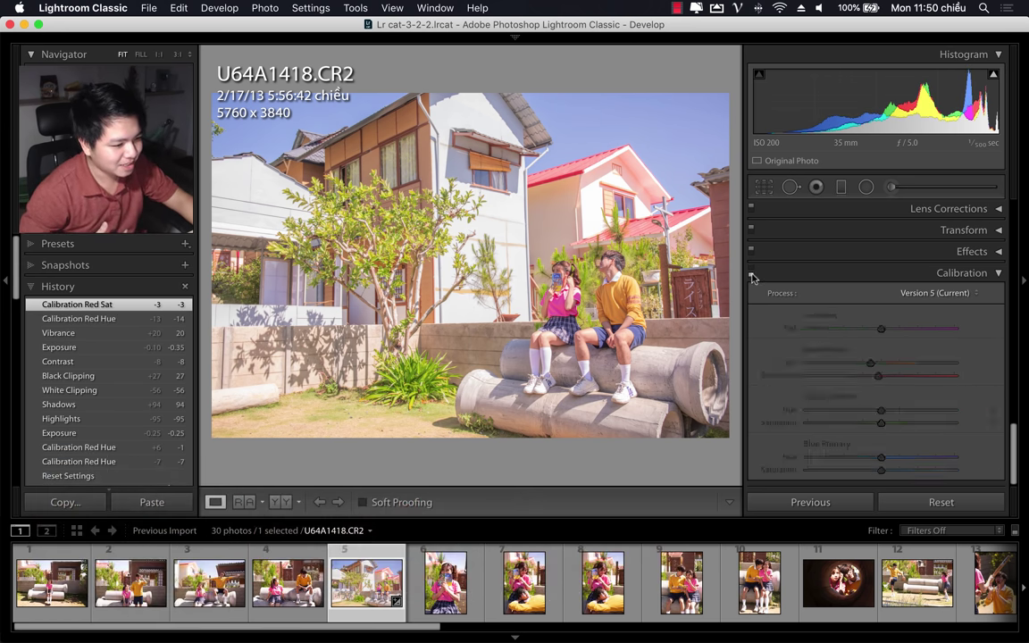
click(752, 277)
click(752, 276)
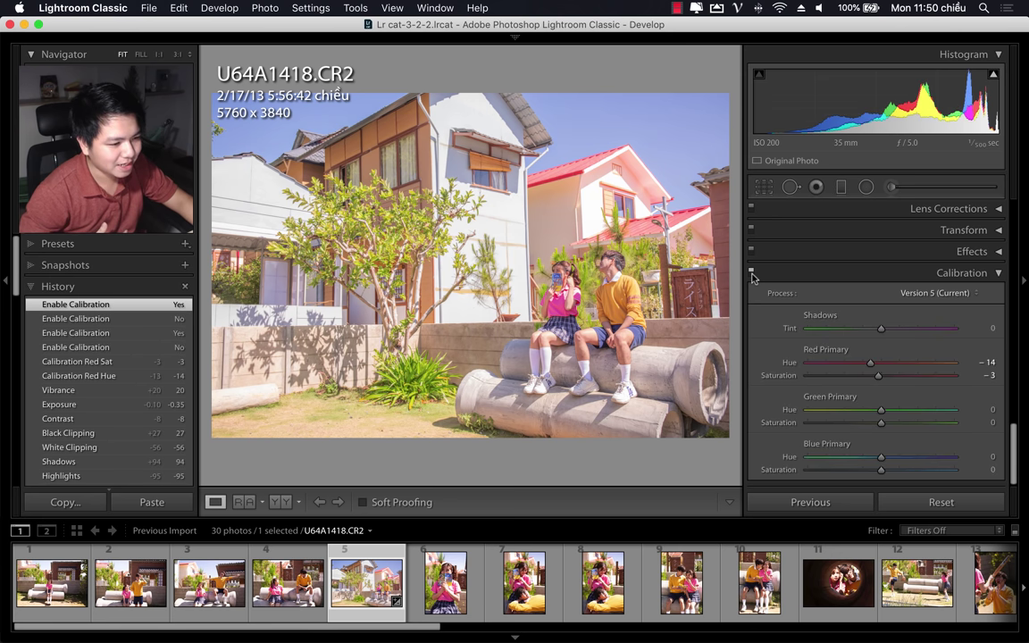
click(751, 276)
click(752, 276)
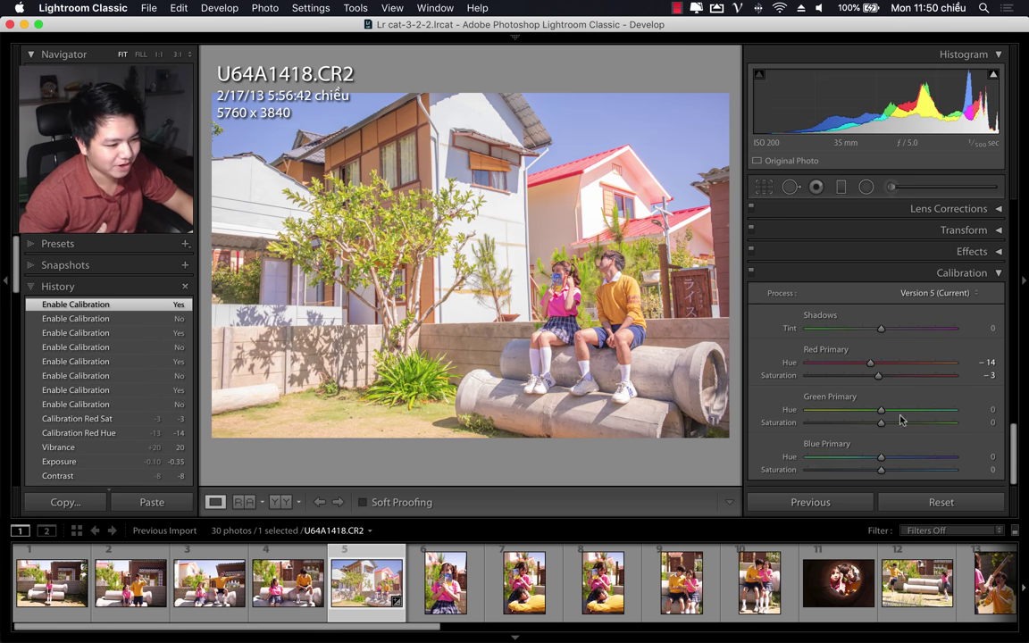
mouse_move(881, 411)
mouse_down()
mouse_move(912, 413)
mouse_move(896, 413)
mouse_up()
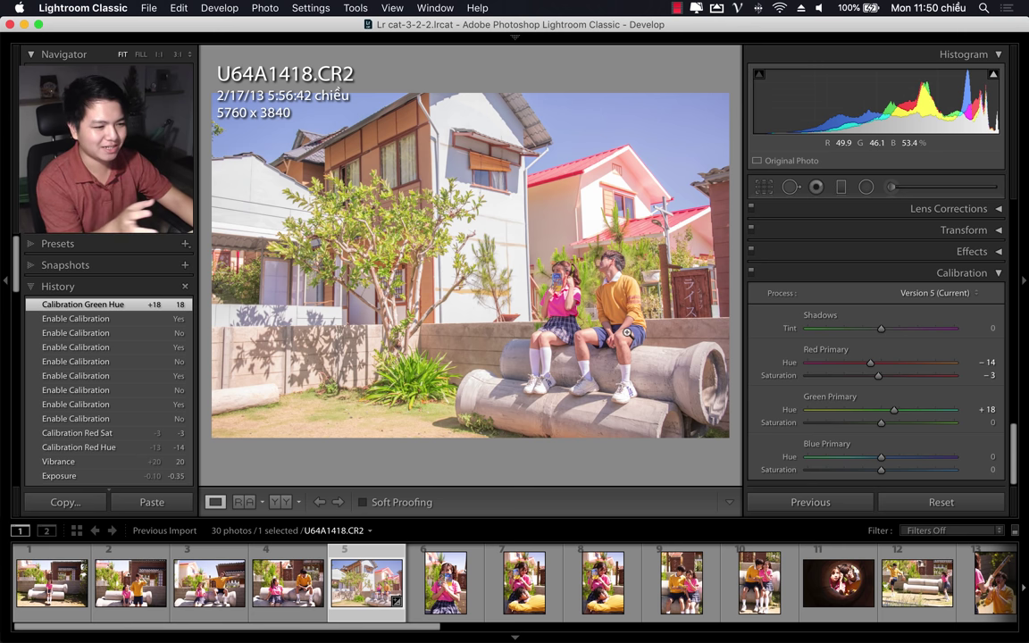
click(400, 253)
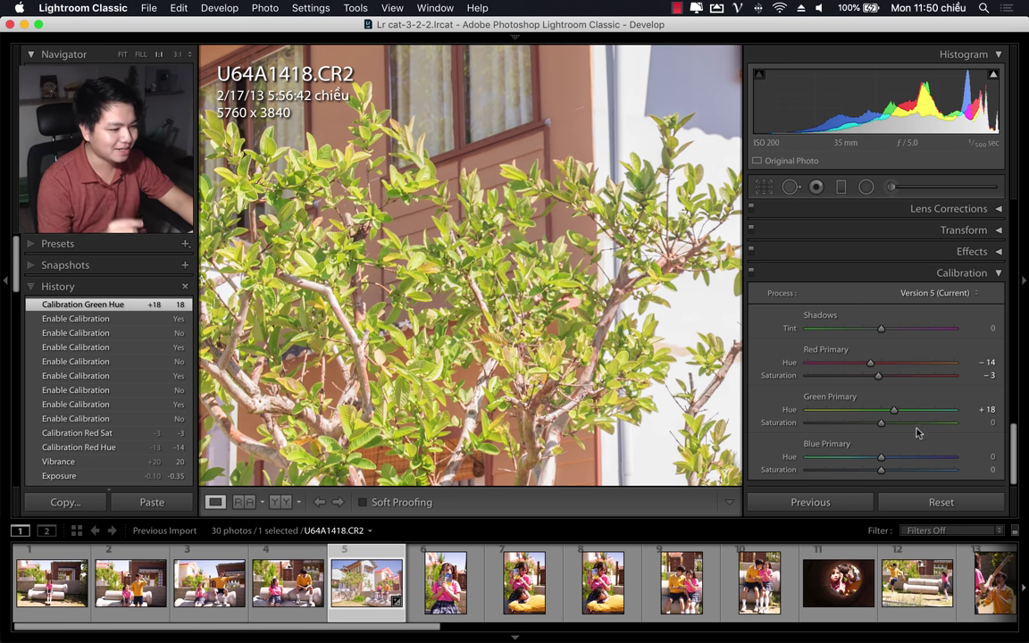
Step: Compare calibration off and on, lower Green Primary Saturation to -10, and nudge Blue Primary Hue
click(750, 273)
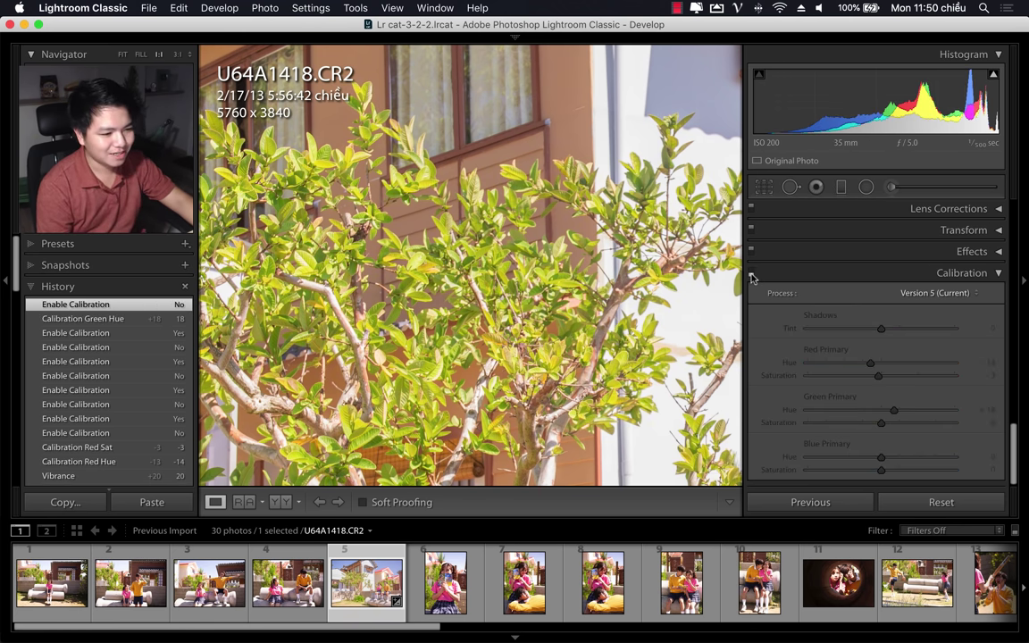
click(750, 273)
click(751, 274)
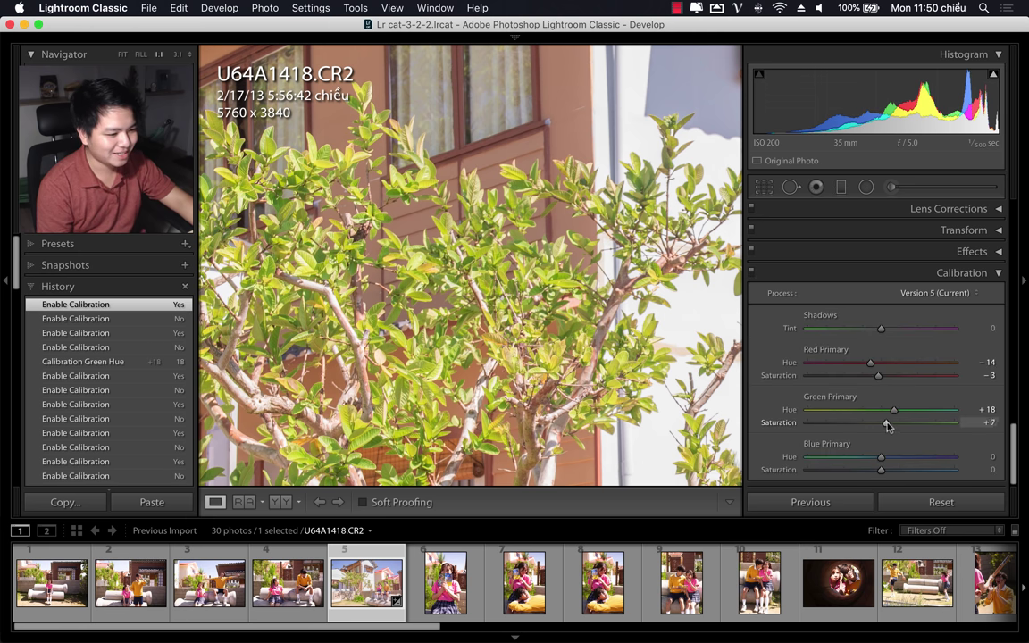
drag(888, 425, 875, 427)
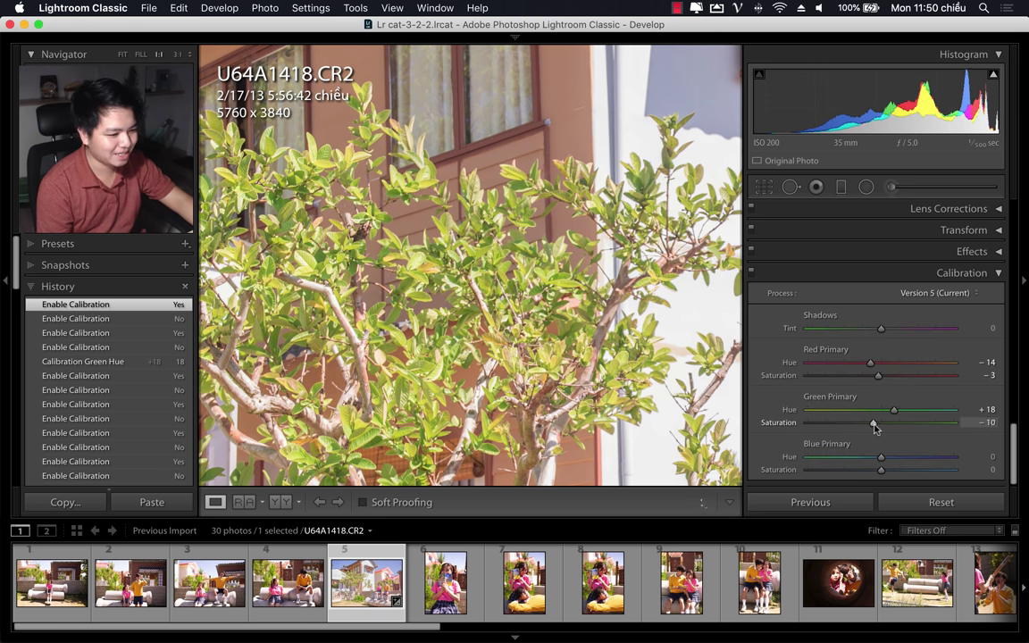
key(z)
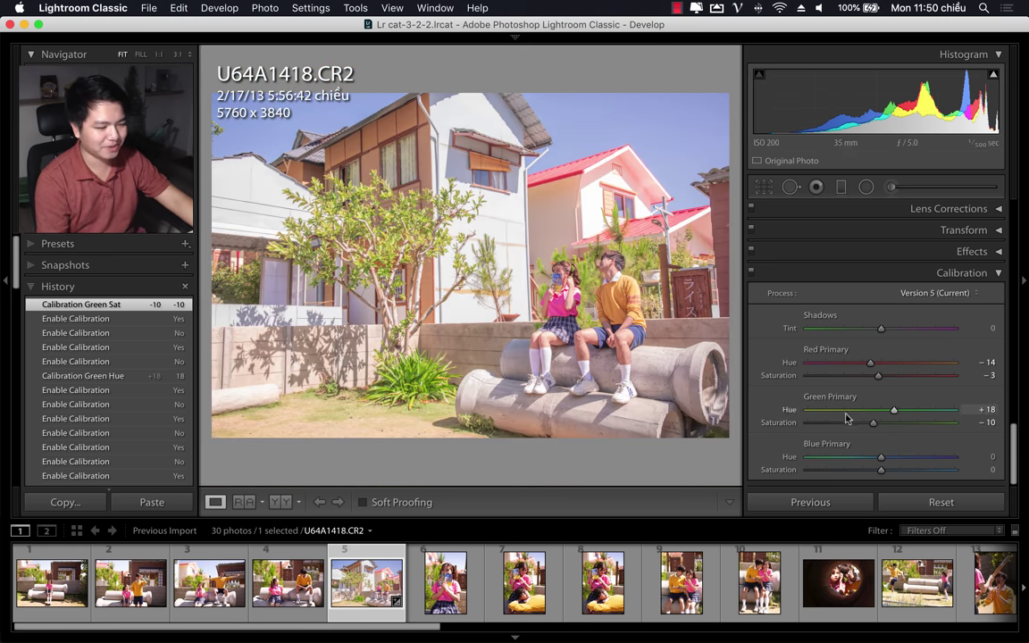
mouse_move(878, 458)
mouse_down()
mouse_move(864, 461)
mouse_move(891, 461)
mouse_move(798, 461)
mouse_move(973, 461)
mouse_move(880, 461)
mouse_up()
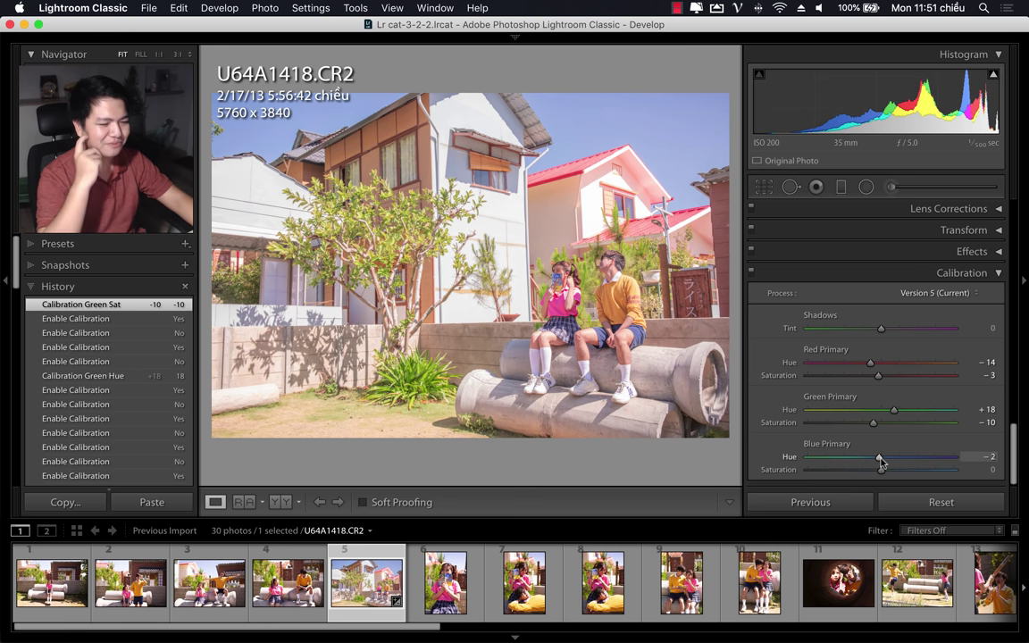
Step: Shift Blue Primary Hue to -16 and compare the result with calibration off and on
drag(880, 461, 872, 461)
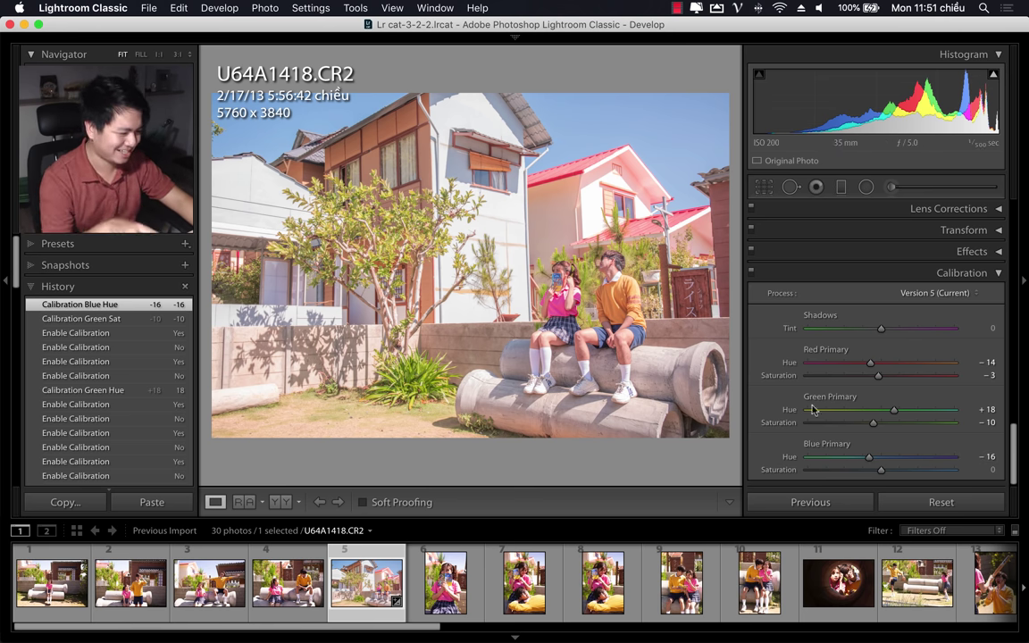
drag(871, 458, 871, 459)
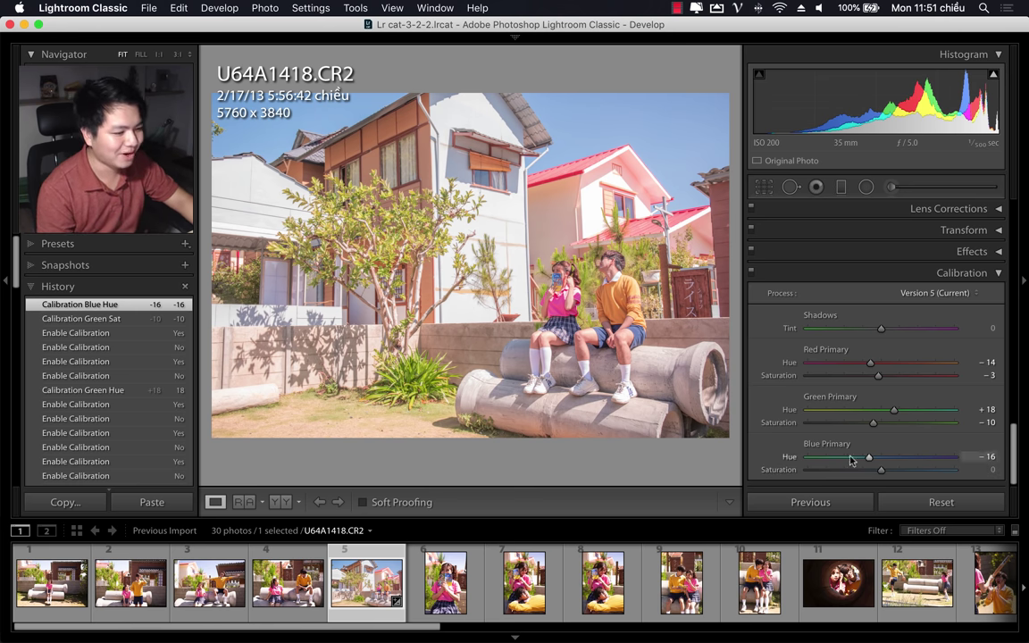
click(751, 273)
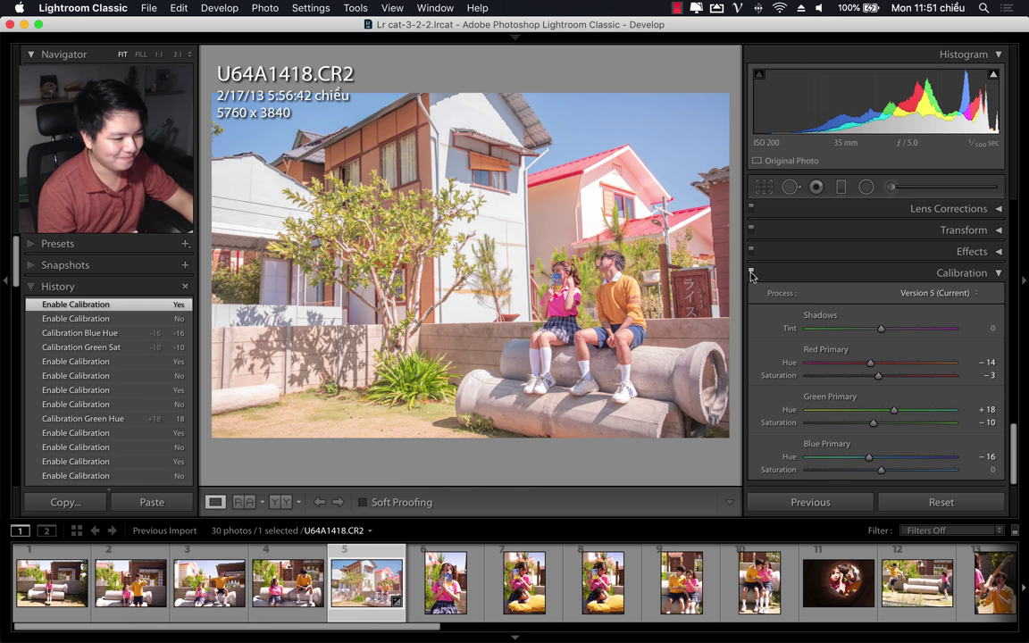
click(752, 275)
click(751, 274)
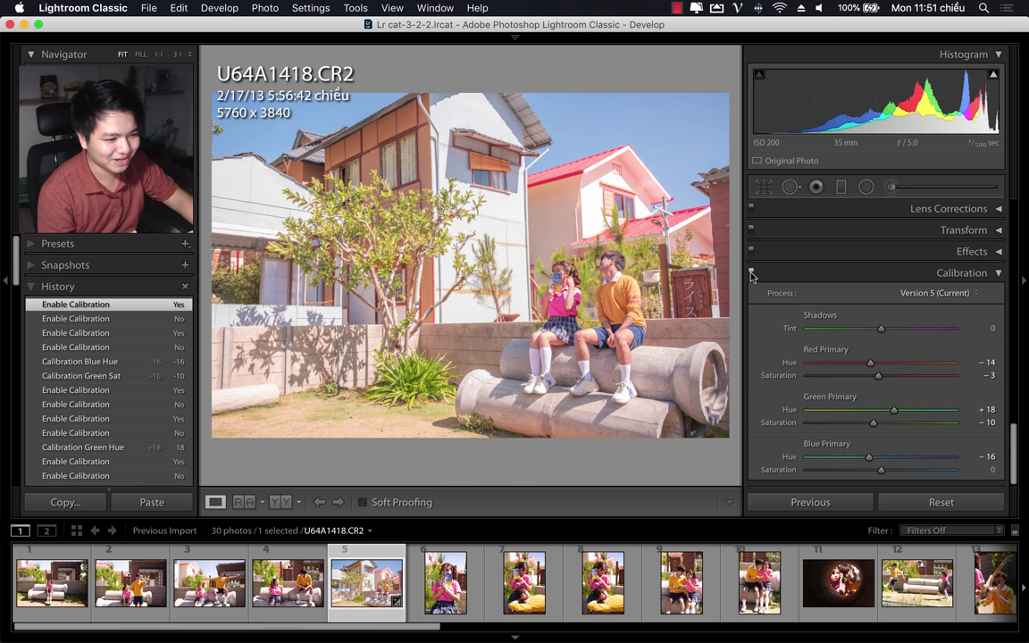
click(752, 273)
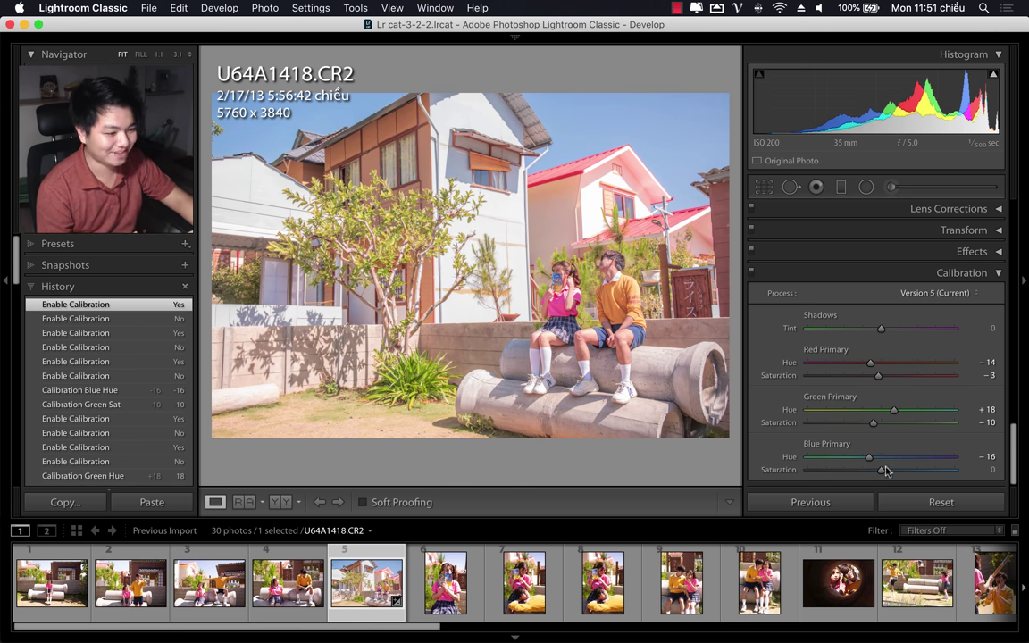
Step: Lower Blue Primary Saturation to -6 and adjust the Shadows calibration tint
drag(881, 470, 876, 474)
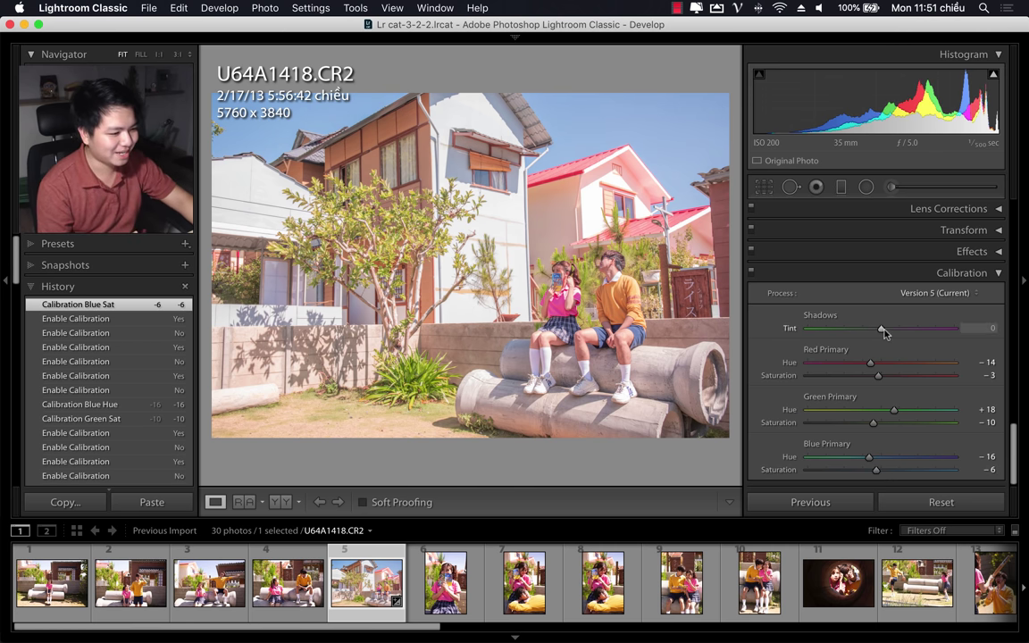
drag(887, 333, 881, 332)
mouse_move(1013, 456)
mouse_down()
mouse_move(1026, 364)
mouse_move(1015, 436)
mouse_up()
Step: Show the lens info overlay, remove chromatic aberration and apply the Canon EF 24-70mm f/4 L IS USM profile
click(999, 315)
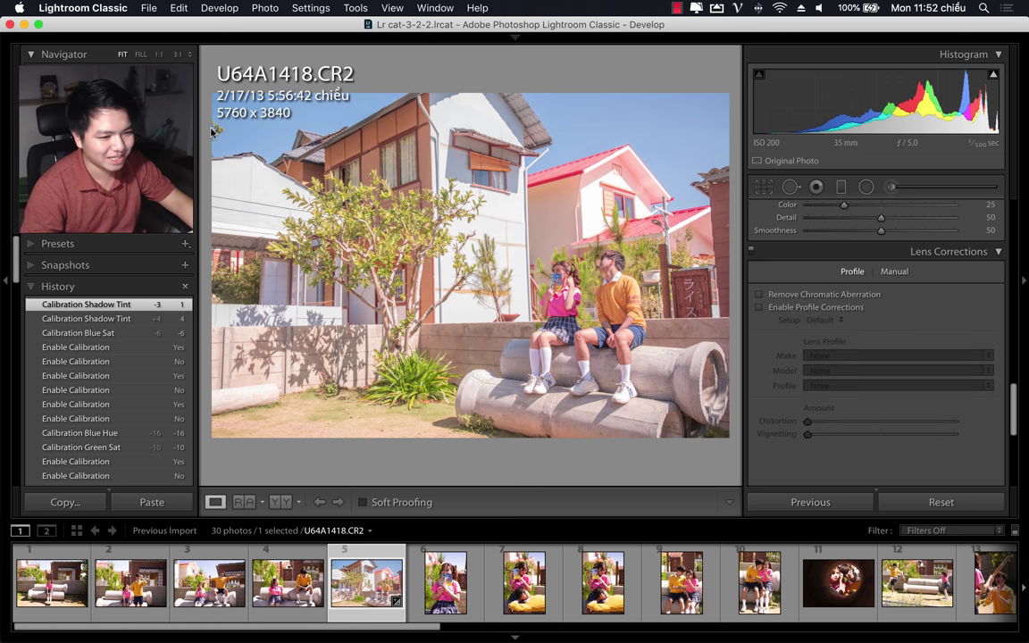
key(i)
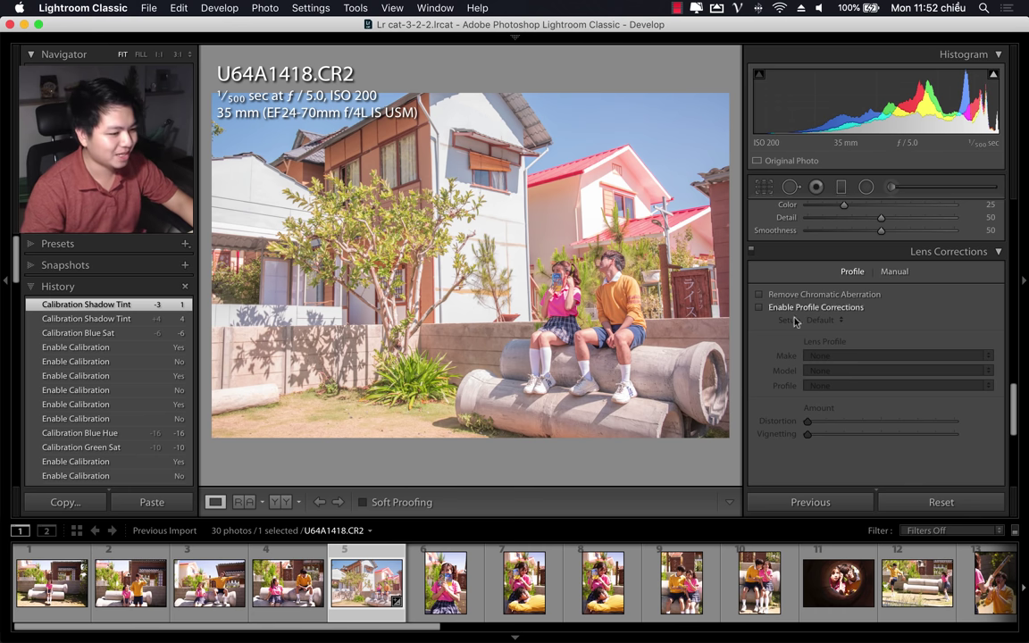
click(761, 294)
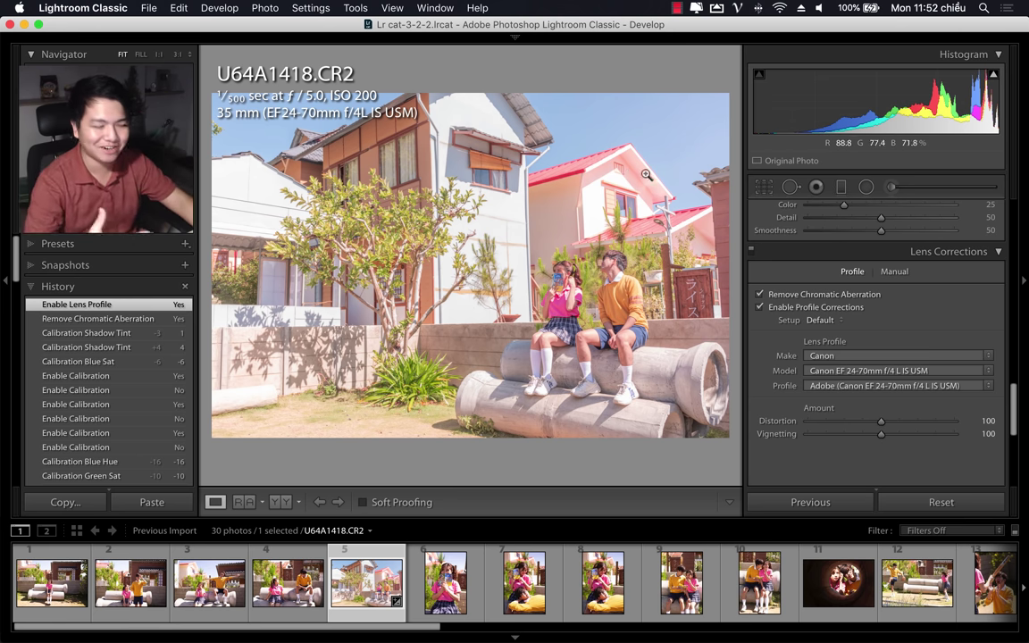
drag(1014, 414, 1011, 373)
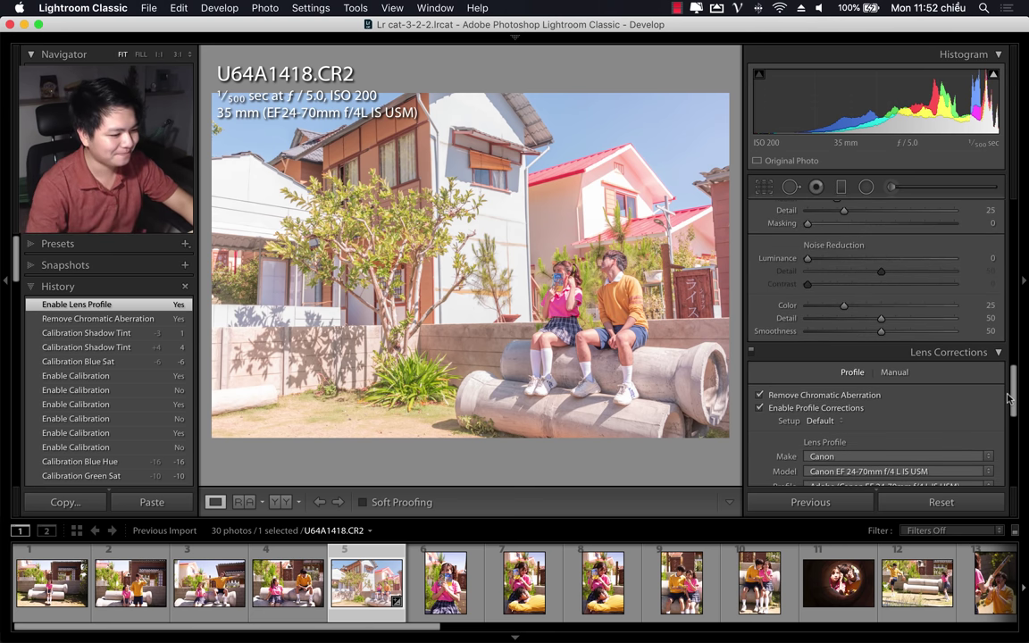
Step: Set Detail sharpening Amount 60, Masking 98, and Luminance noise reduction 21
drag(847, 326, 865, 326)
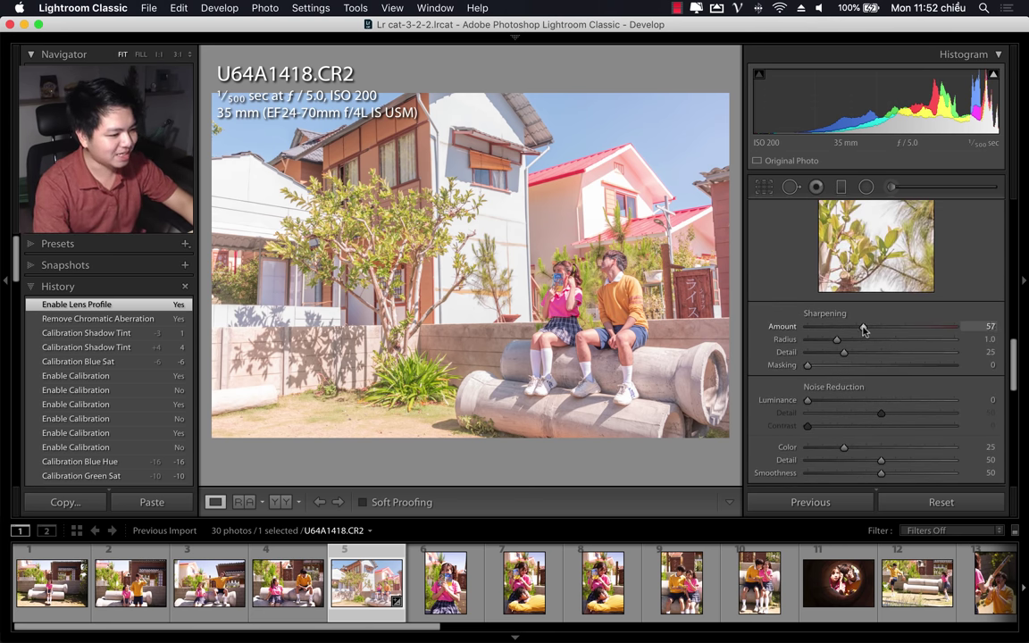
drag(807, 364, 937, 368)
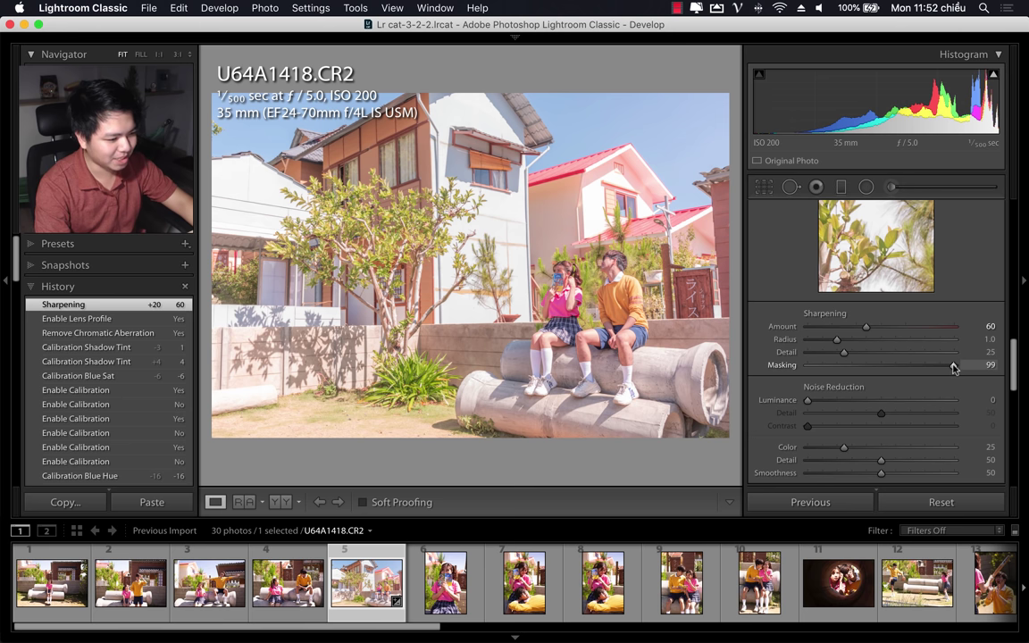
drag(808, 400, 839, 400)
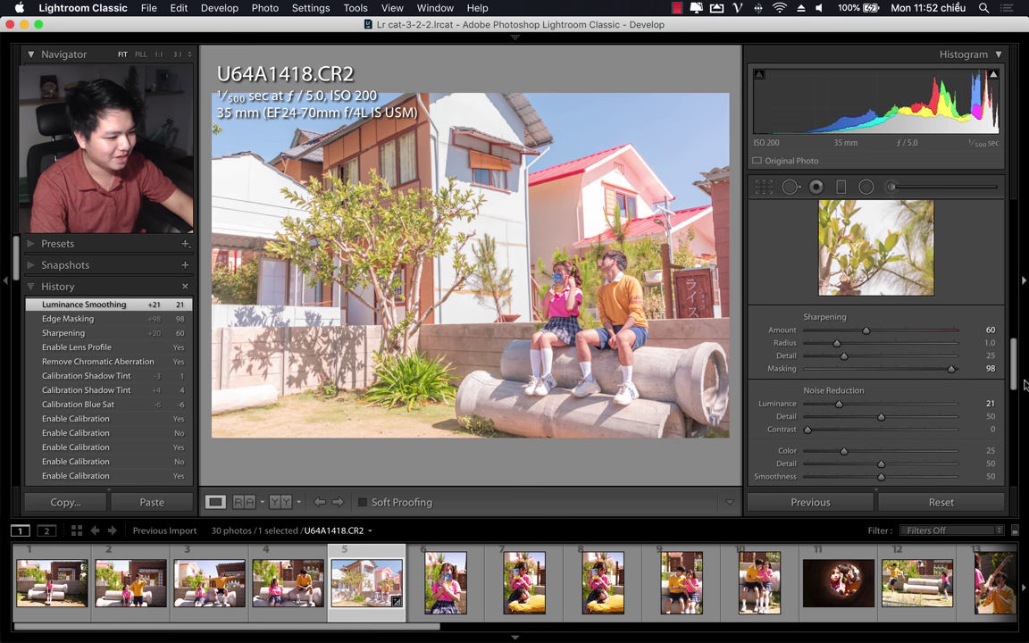
drag(1014, 382, 1013, 347)
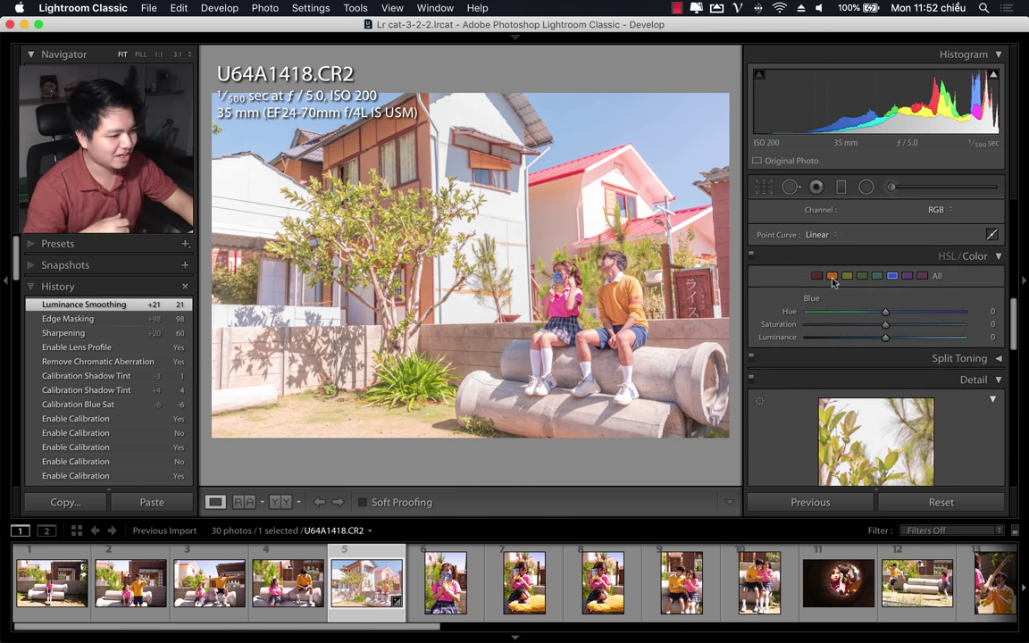
Step: Set the Green HSL swatch to Hue +52, Saturation -58 and Luminance +14
click(817, 277)
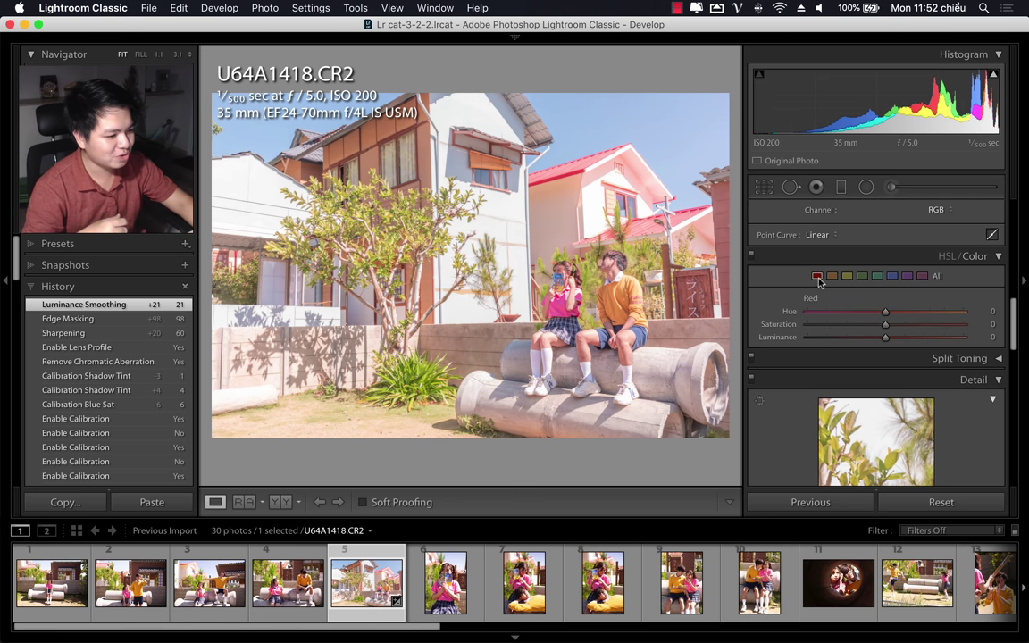
click(863, 276)
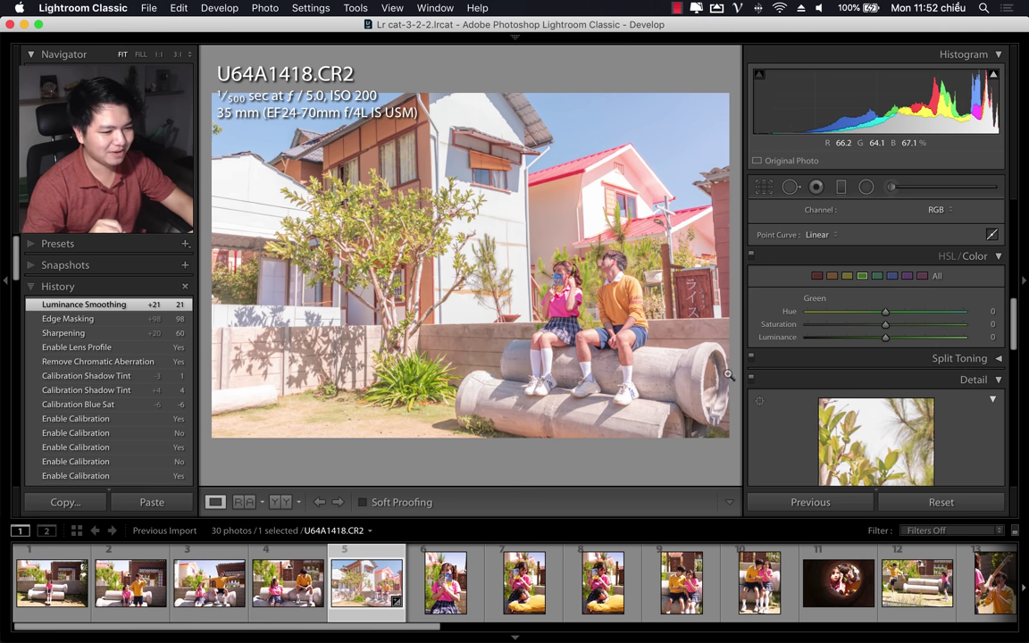
drag(885, 311, 925, 313)
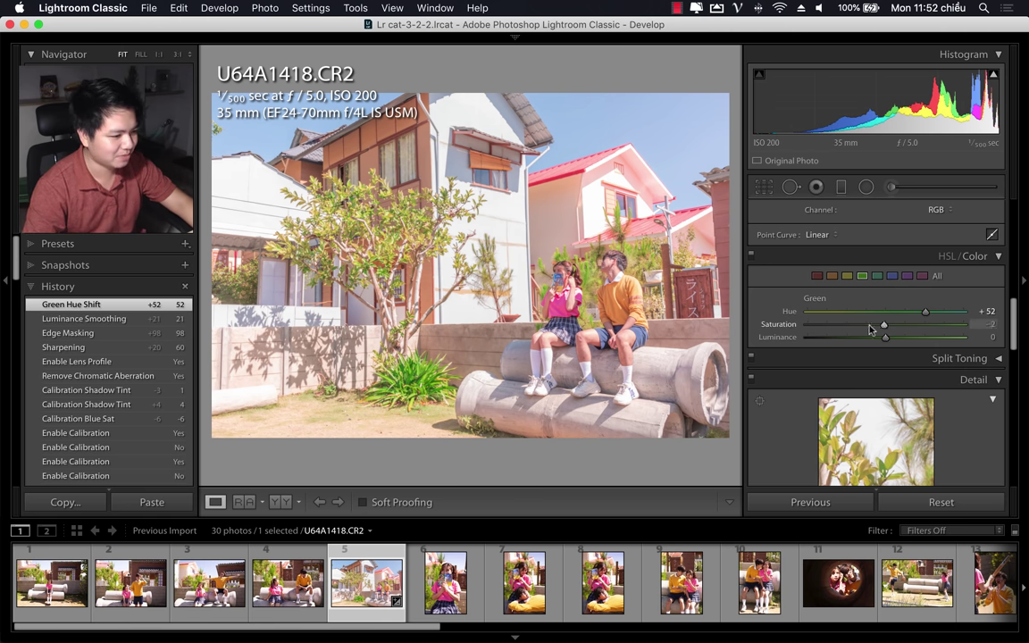
mouse_move(892, 330)
mouse_down()
mouse_move(814, 334)
mouse_move(839, 326)
mouse_up()
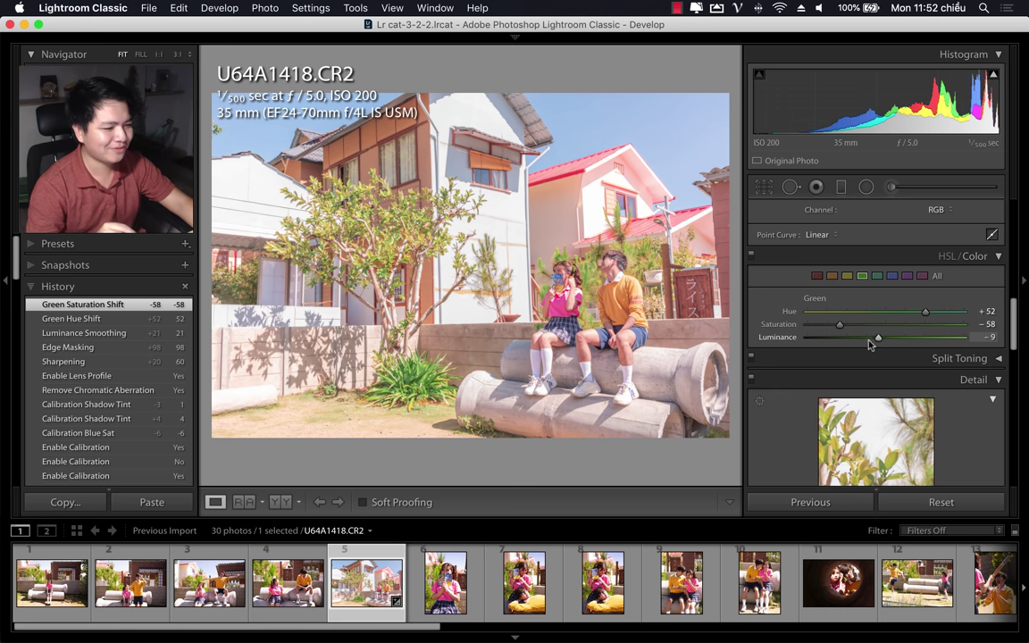
drag(871, 345, 897, 343)
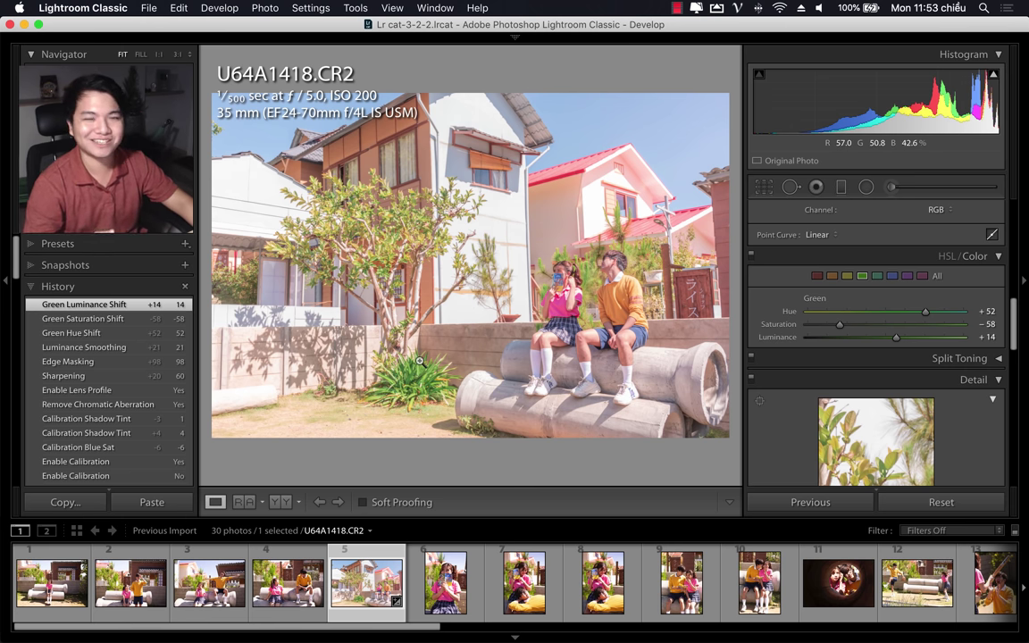
Step: Set Exposure to -0.70 and Contrast to -1, comparing Before/After with backslash
scroll(1014, 319, up, 3)
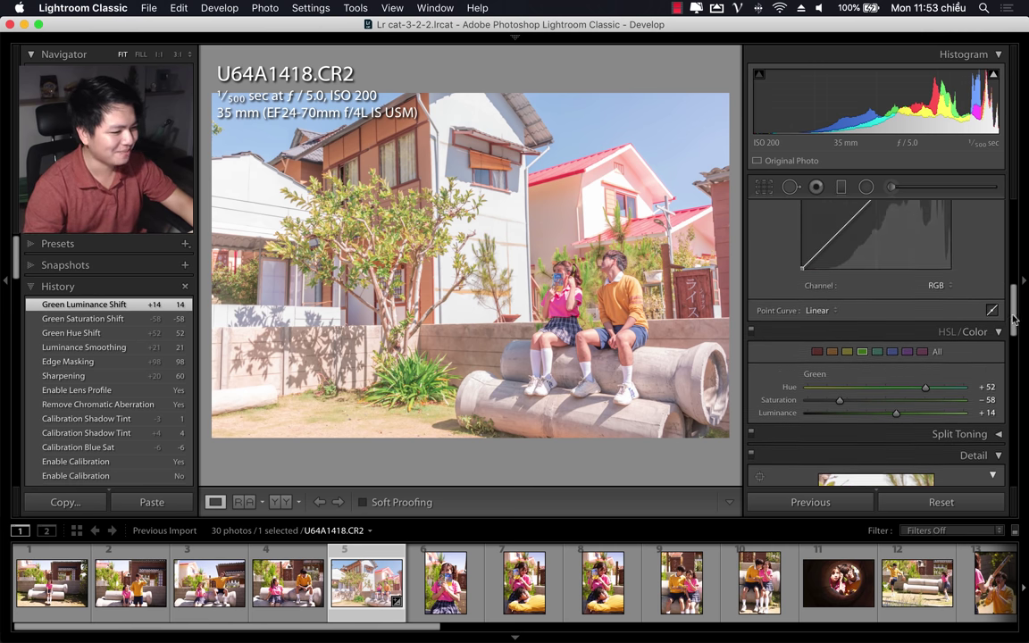
scroll(1015, 319, up, 5)
scroll(982, 312, up, 5)
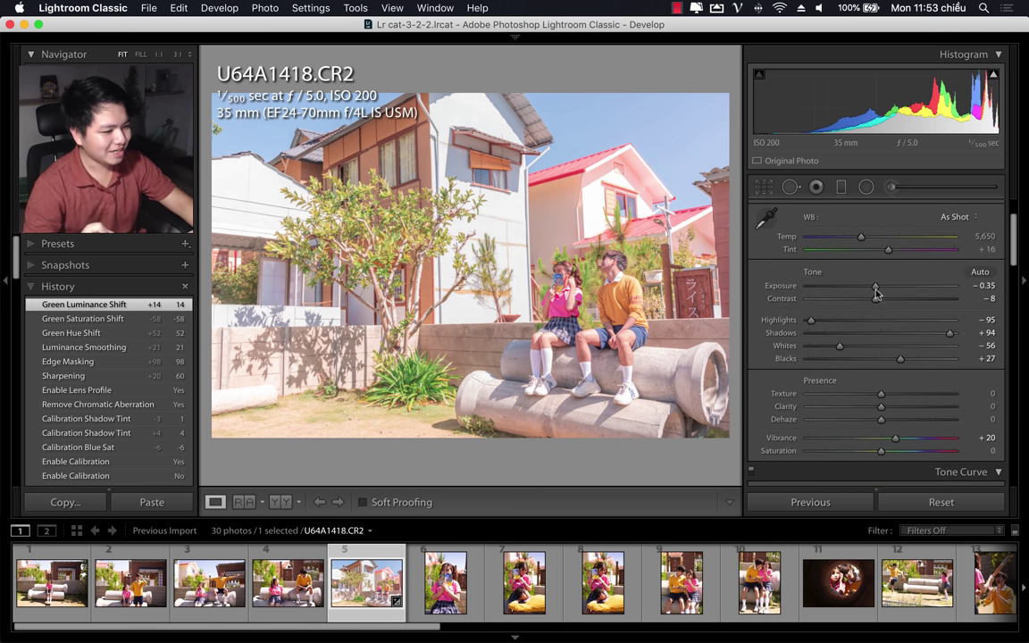
drag(877, 293, 872, 291)
key(backslash)
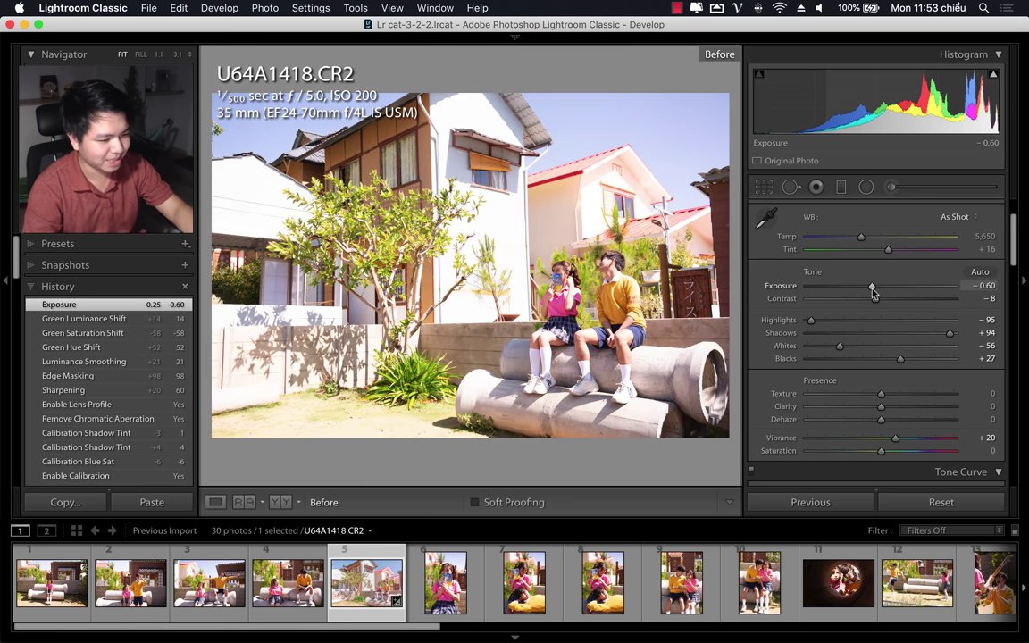
key(backslash)
key(backslash)
key(backslash)
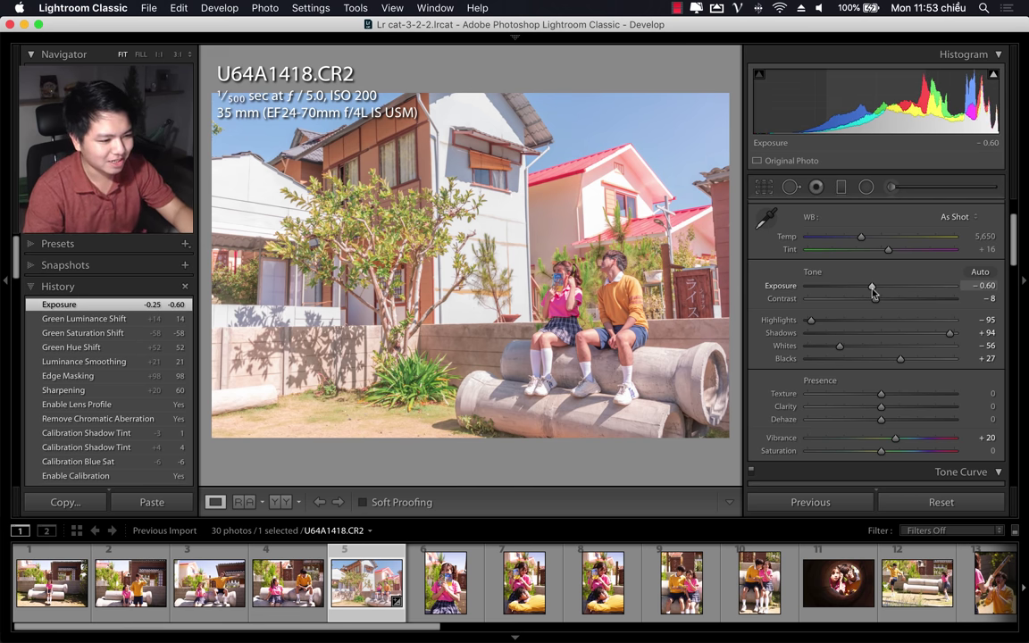
key(backslash)
key(backslash)
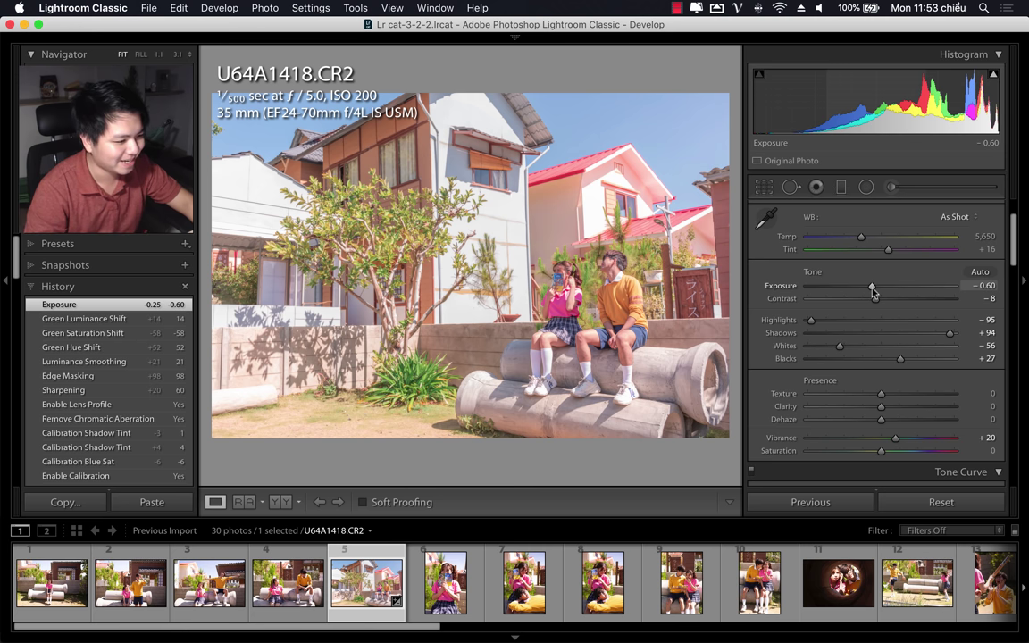
drag(873, 290, 879, 301)
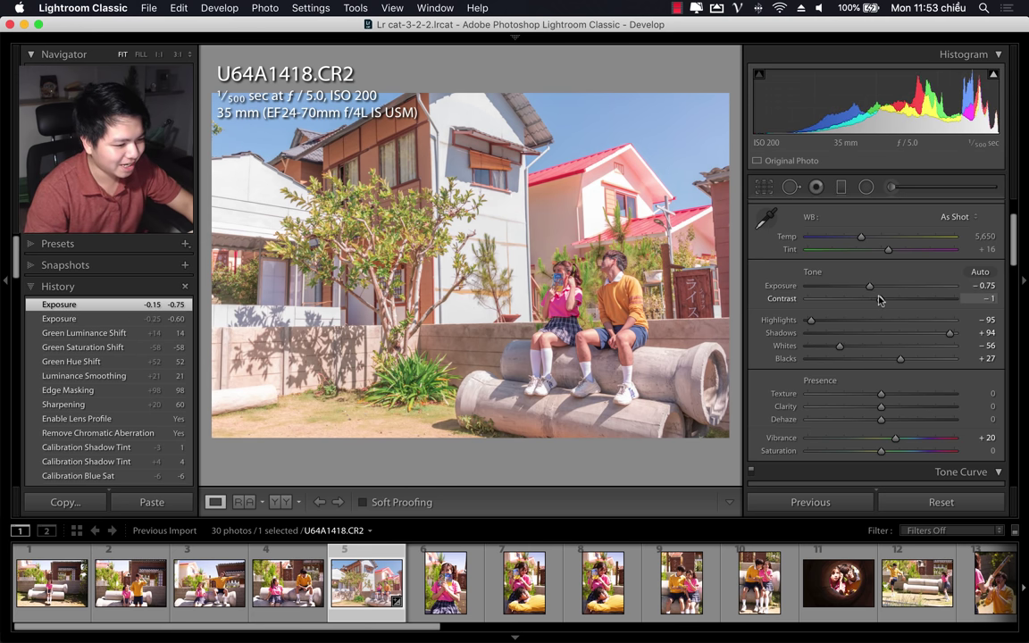
key(backslash)
key(backslash)
key(backslash)
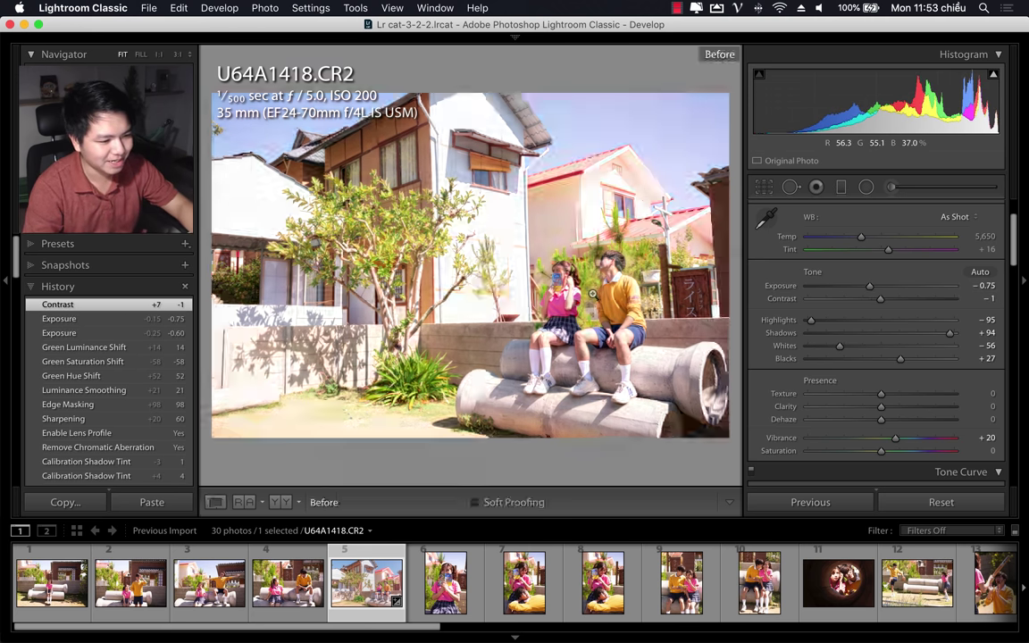
key(backslash)
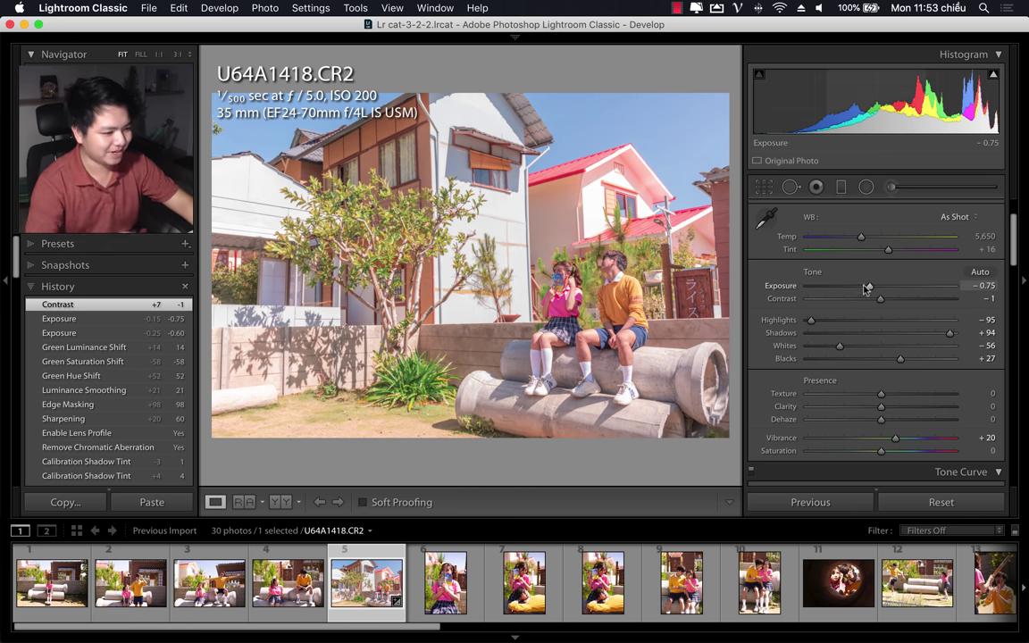
drag(866, 287, 871, 287)
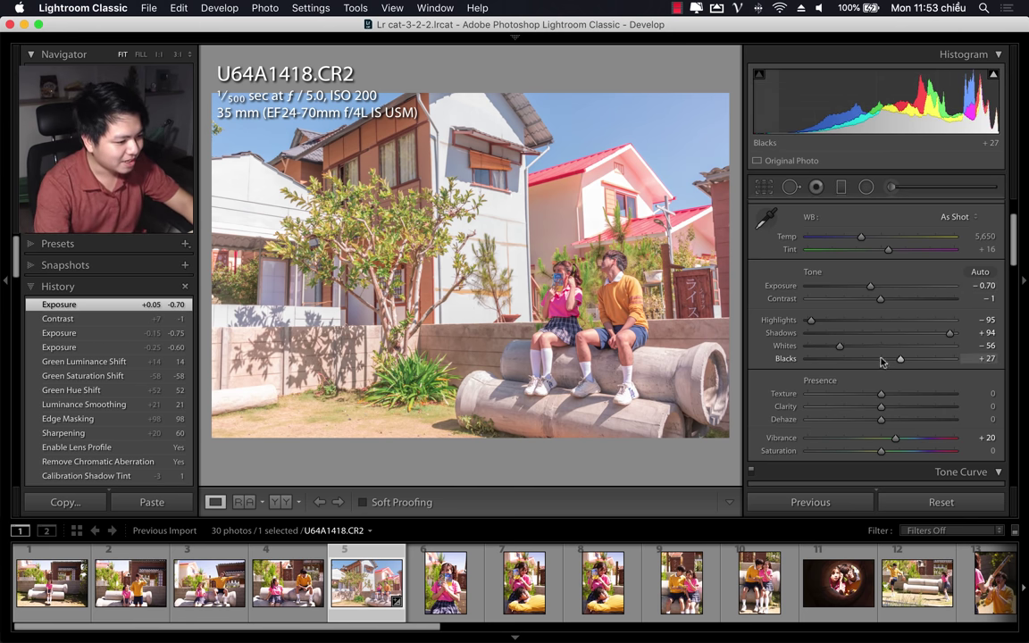
Step: Set Whites -68, Blacks +18, Texture +10 and Clarity -7
drag(840, 346, 831, 346)
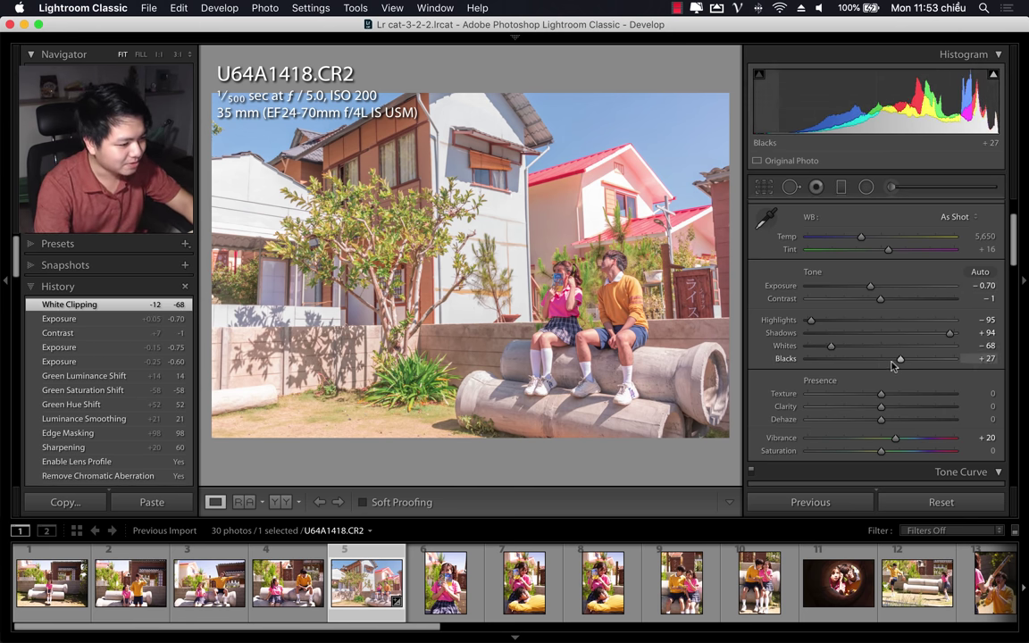
drag(892, 362, 895, 364)
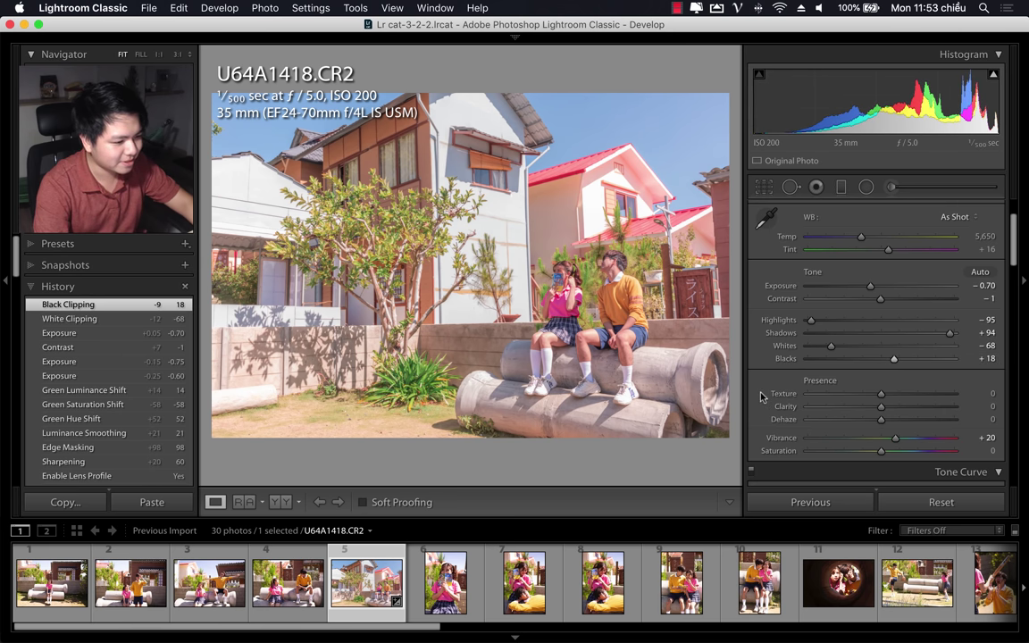
scroll(885, 331, down, 3)
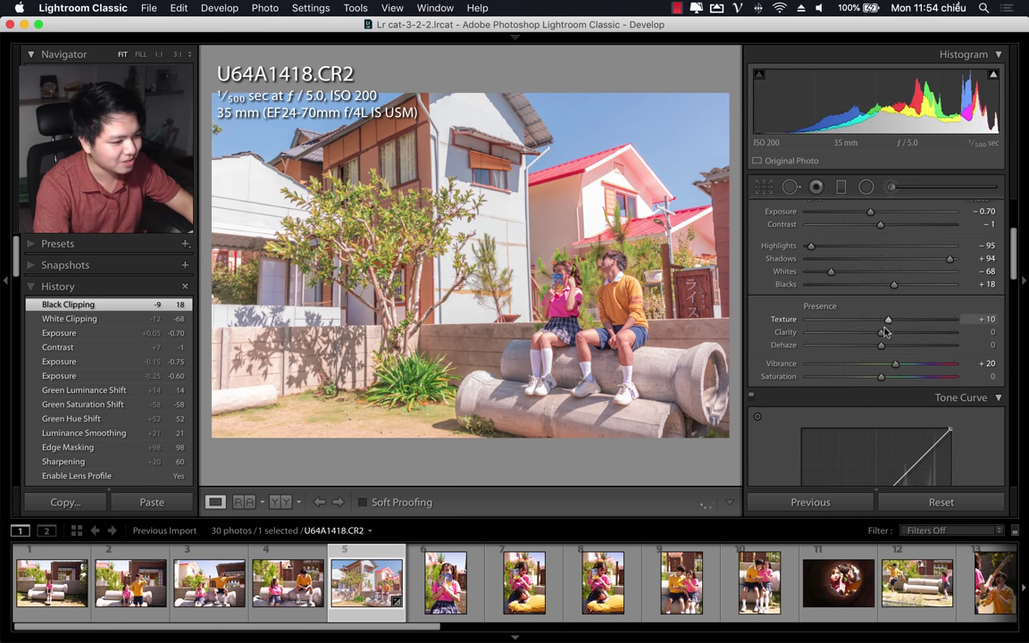
drag(889, 324, 876, 336)
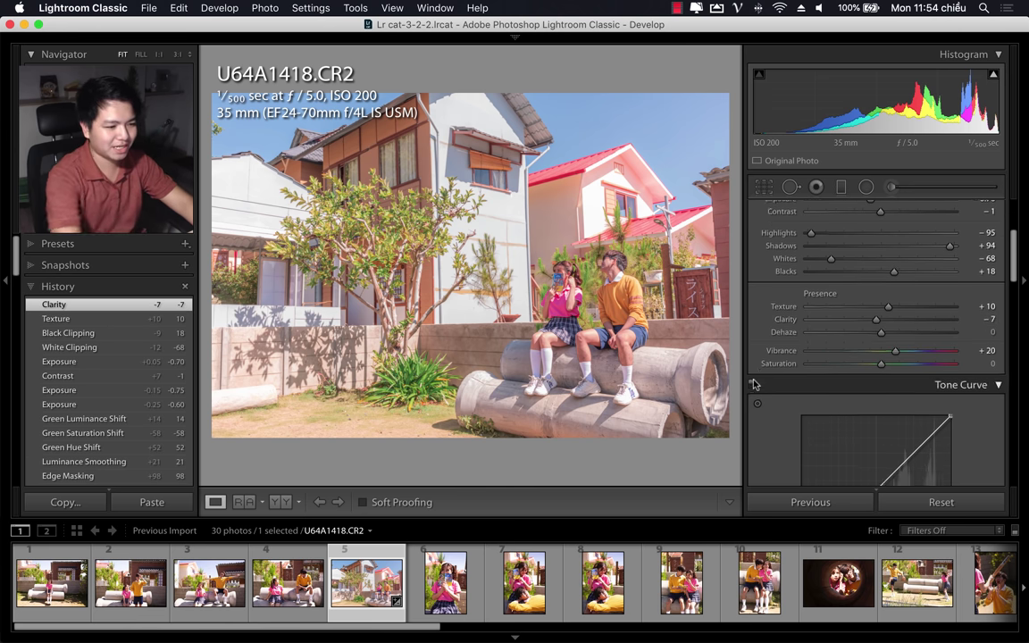
scroll(858, 358, down, 5)
scroll(867, 361, up, 1)
Step: Anchor a tone-curve midpoint, raise the black point and lower the white point
click(876, 364)
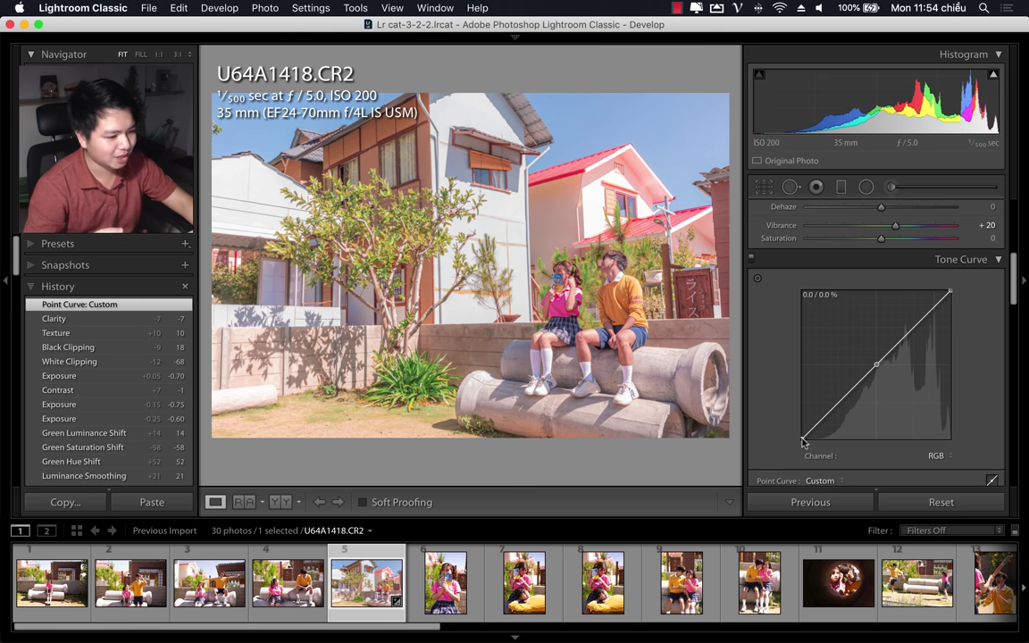
drag(803, 440, 800, 434)
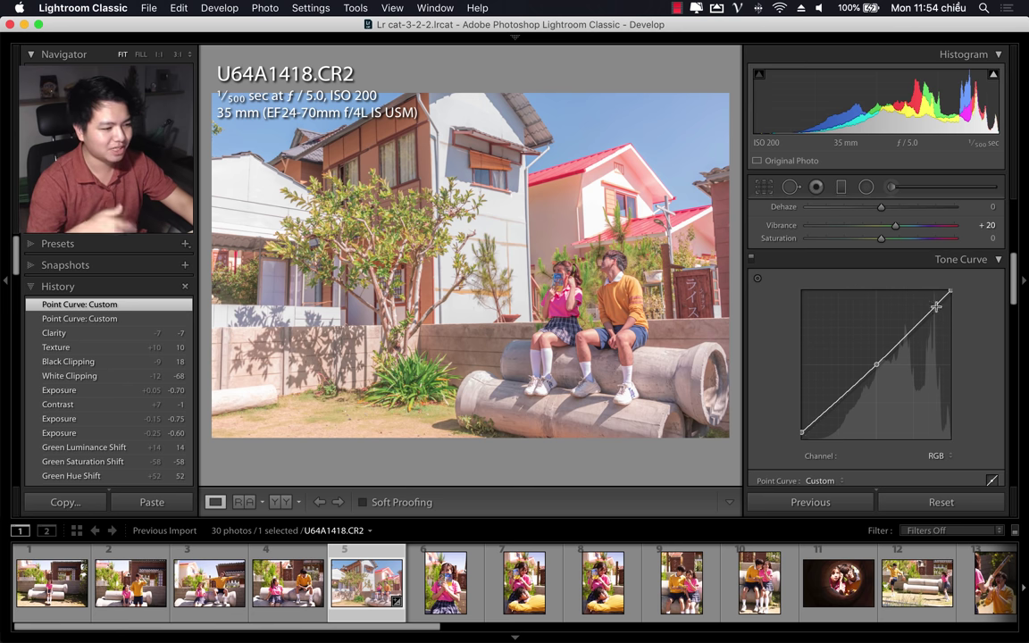
drag(950, 292, 959, 298)
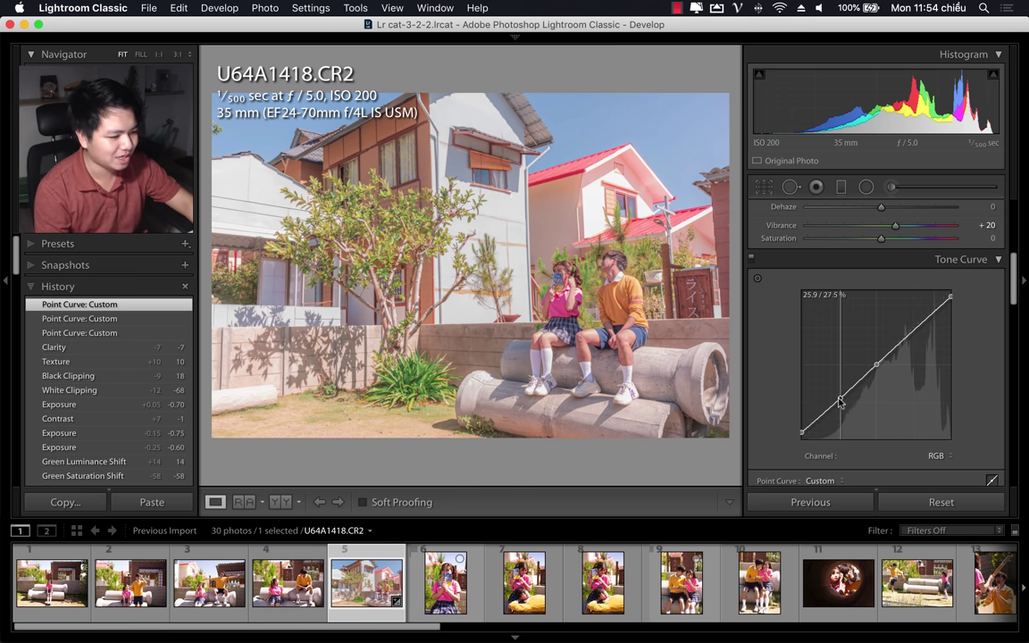
Step: Add a slightly lowered shadow point and raised upper-midtone point, then compare Before/After
drag(838, 397, 841, 402)
drag(918, 327, 915, 322)
key(backslash)
key(backslash)
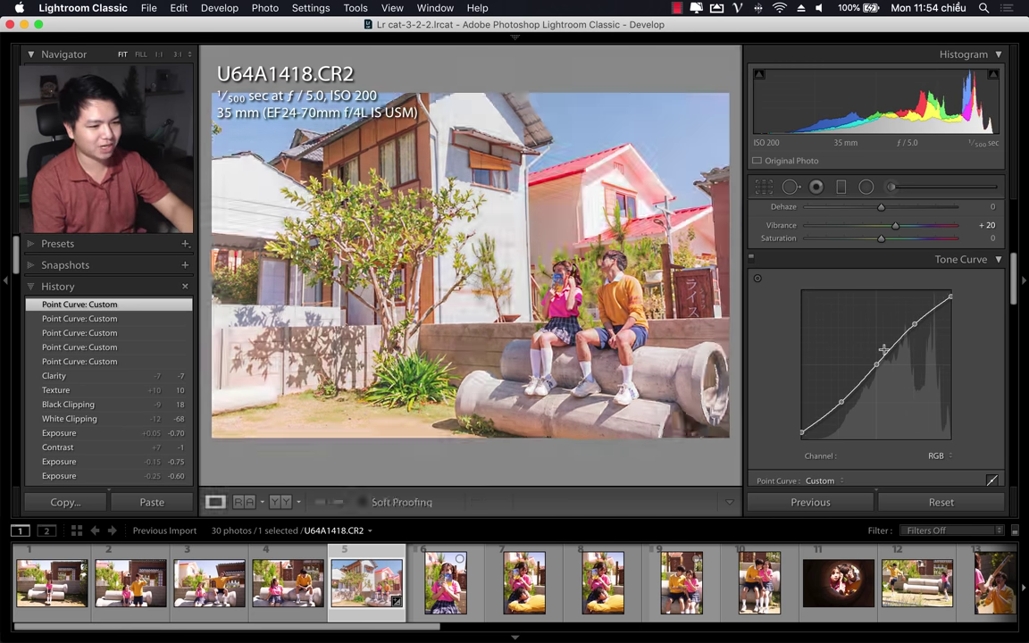
key(backslash)
key(backslash)
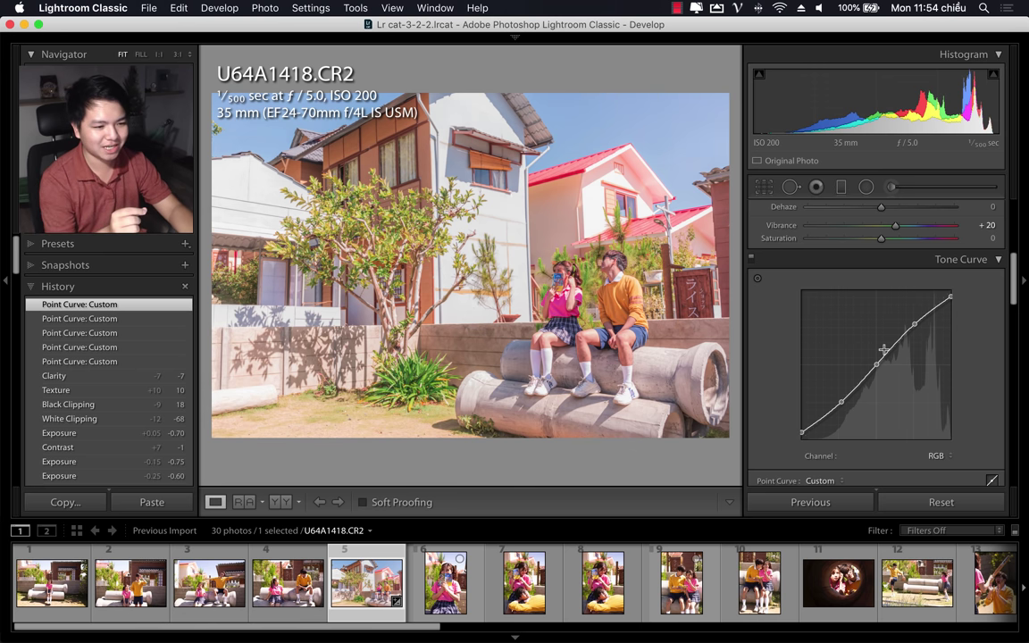
key(backslash)
key(backslash)
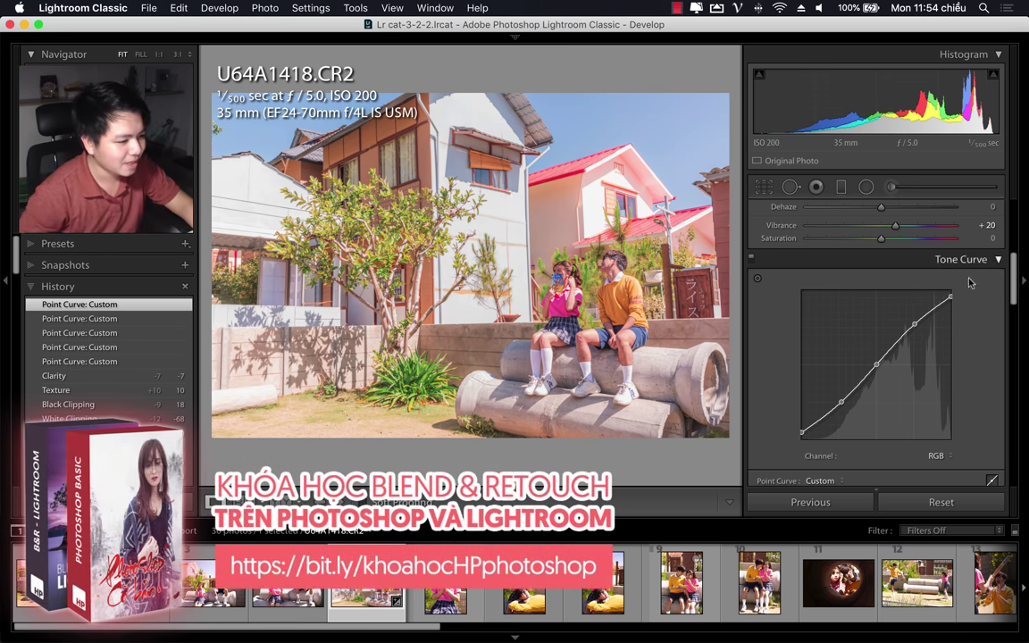
drag(1015, 290, 1023, 480)
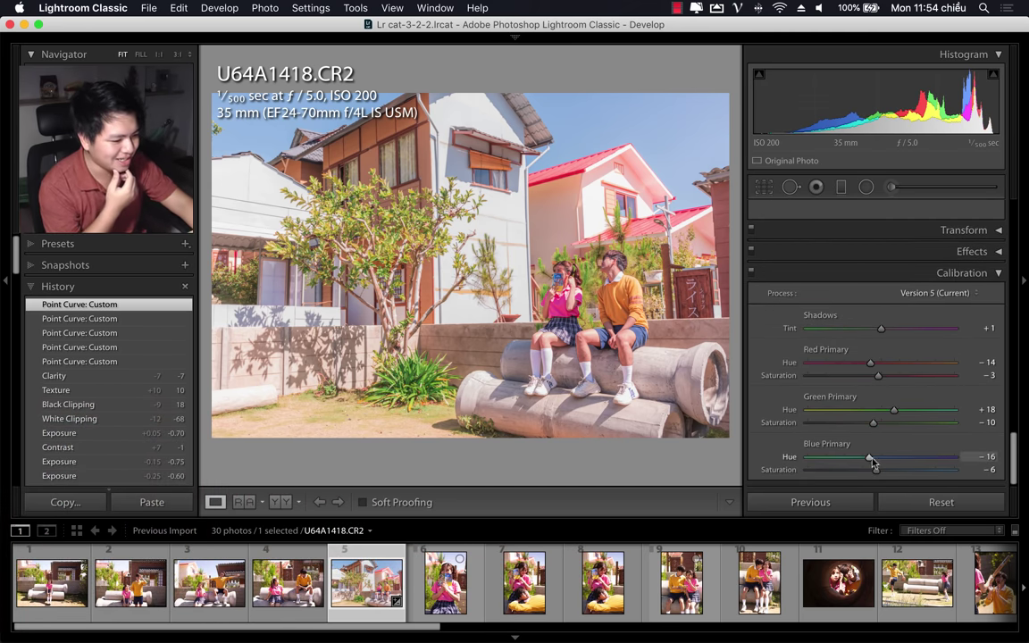
Step: Set Calibration Blue Primary Hue to -11 and compare it against the original
drag(871, 458, 873, 458)
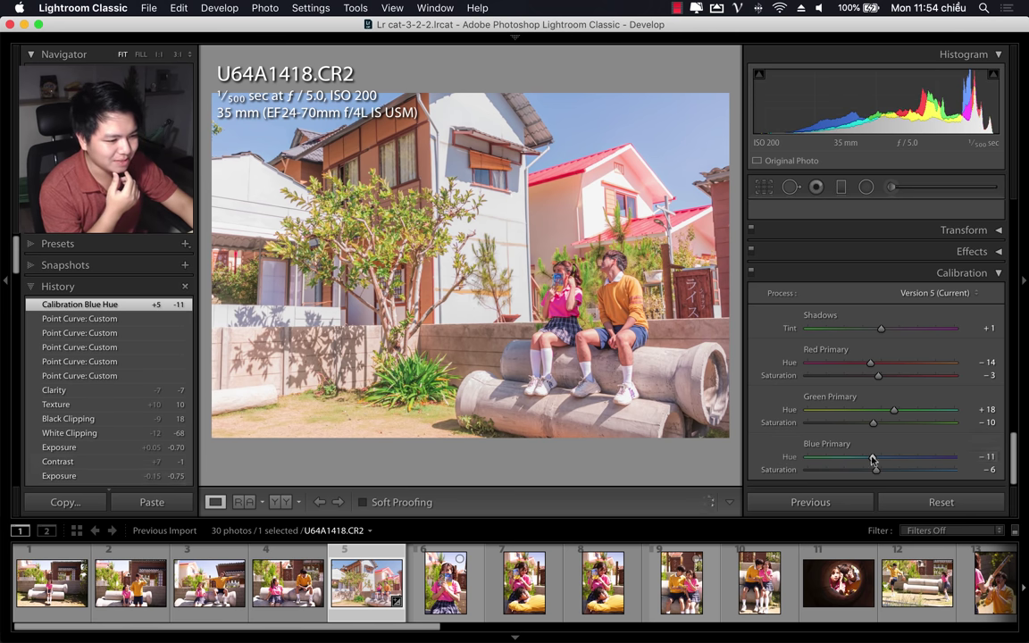
key(backslash)
key(backslash)
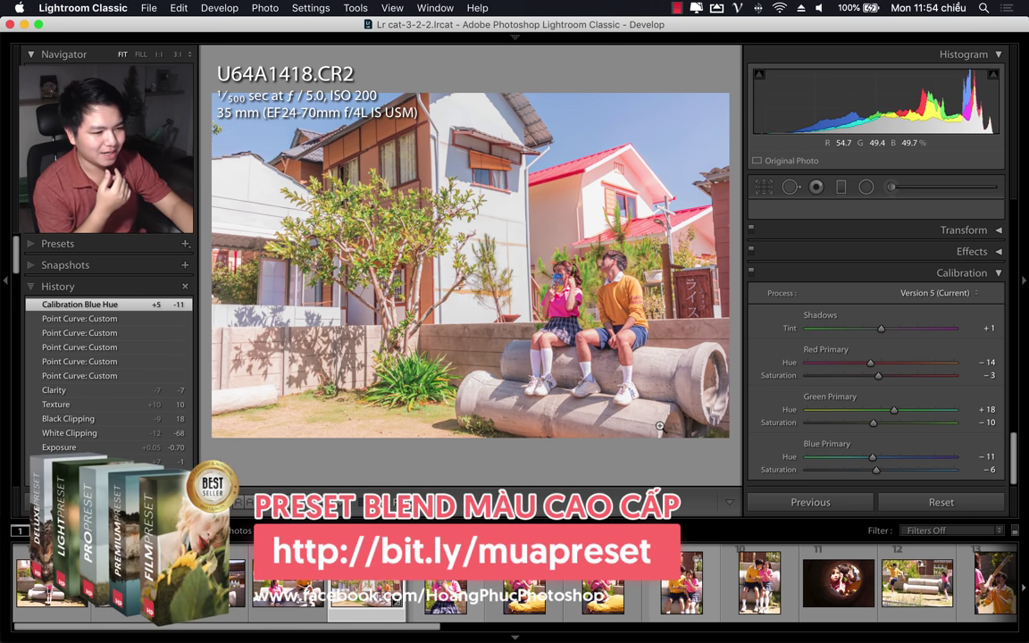
key(backslash)
key(backslash)
key(backslash)
key(backslash)
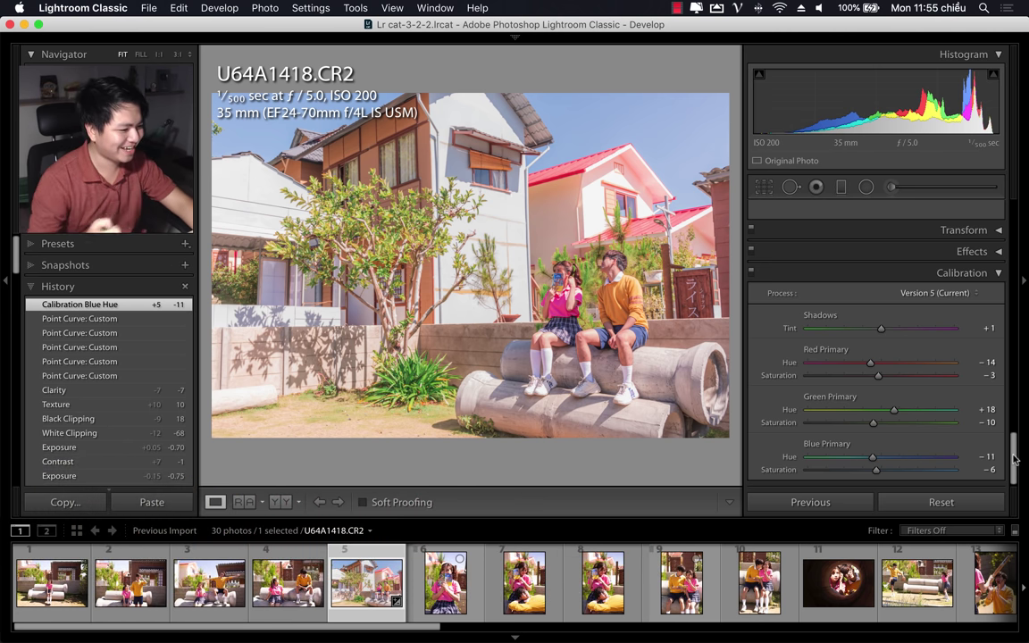
mouse_move(1015, 460)
mouse_down()
mouse_move(1008, 297)
mouse_move(938, 322)
mouse_up()
Step: Set Blue HSL to Hue -61, Saturation +35, Luminance -27, toggling the panel to compare
click(891, 323)
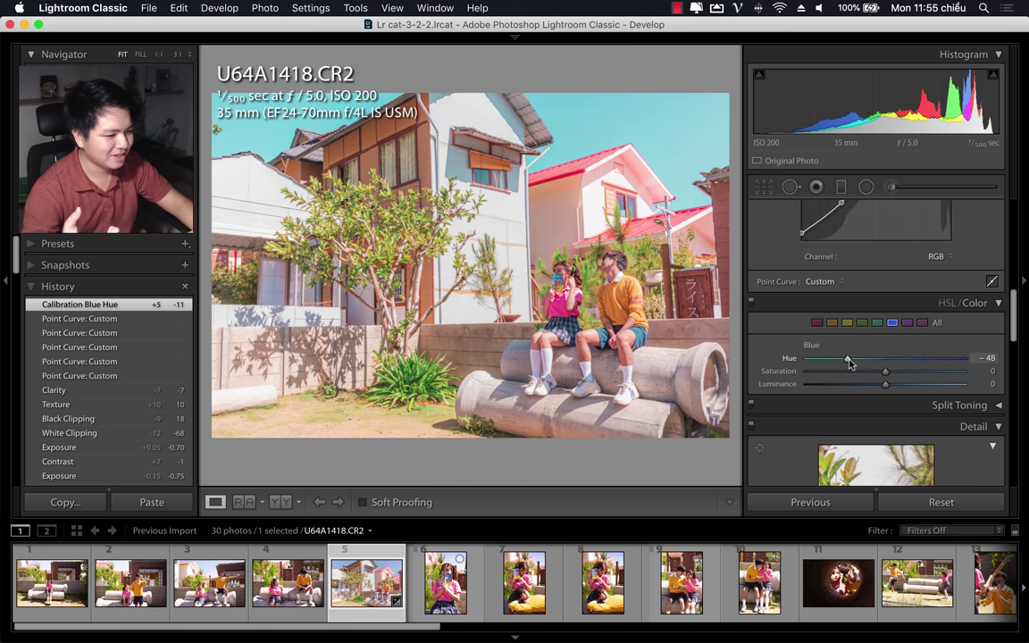
drag(885, 359, 840, 364)
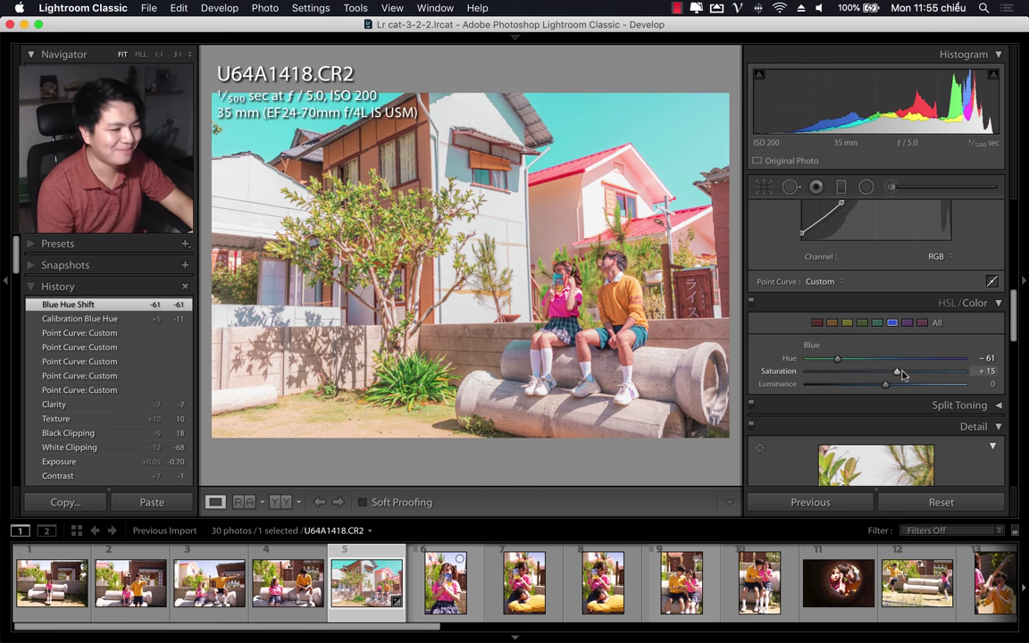
mouse_move(901, 375)
mouse_down()
mouse_move(913, 374)
mouse_move(865, 385)
mouse_up()
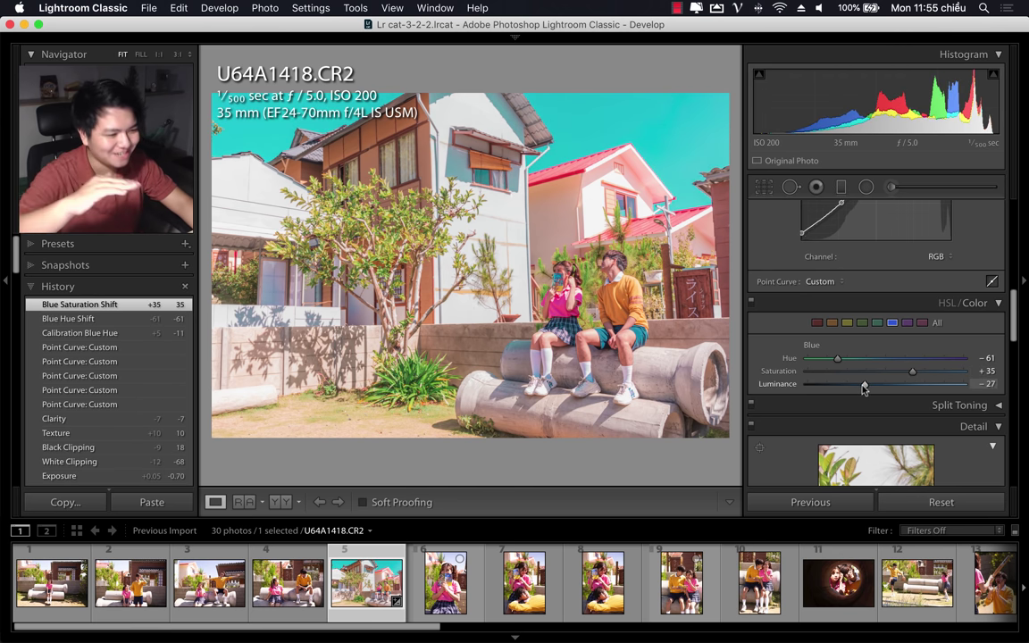
drag(865, 388, 865, 386)
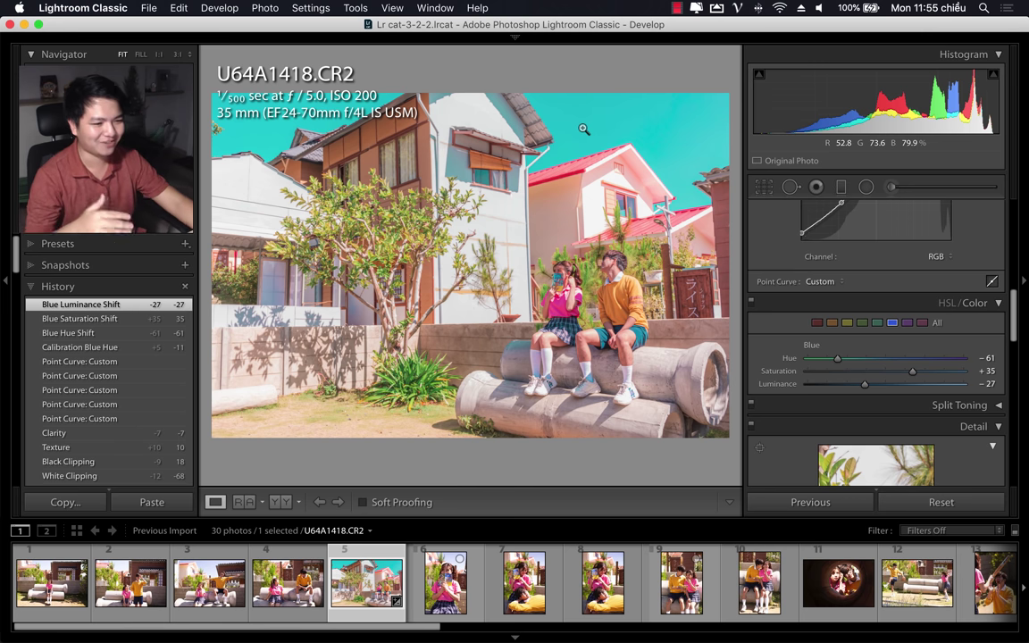
click(753, 304)
click(753, 304)
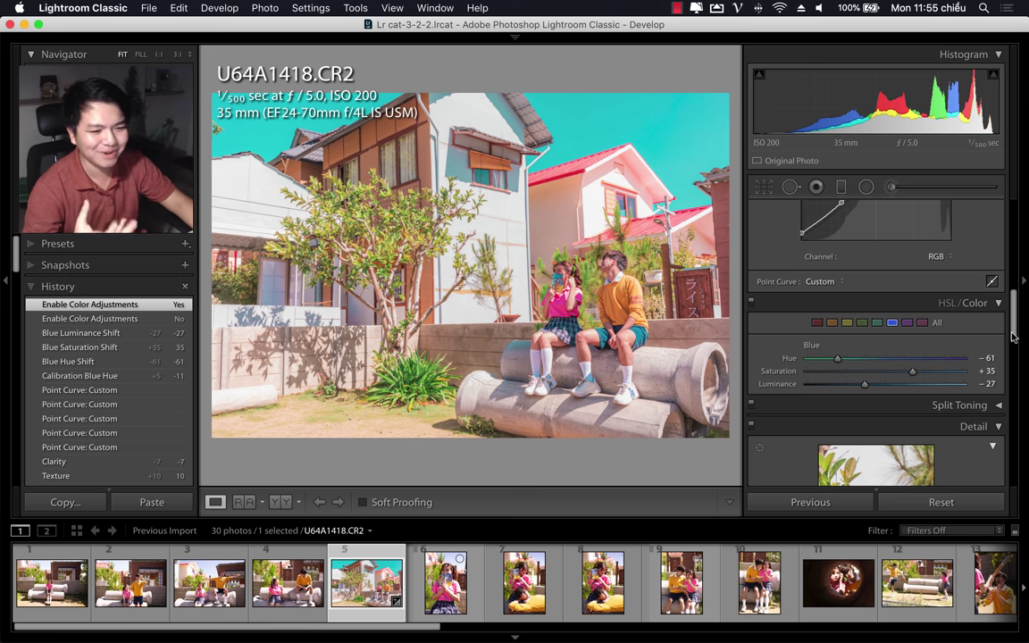
mouse_move(1012, 335)
mouse_down()
mouse_move(1011, 270)
mouse_move(1014, 314)
mouse_up()
Step: Draw an inverted Feather 100 radial filter around the couple and check its mask overlay
click(866, 188)
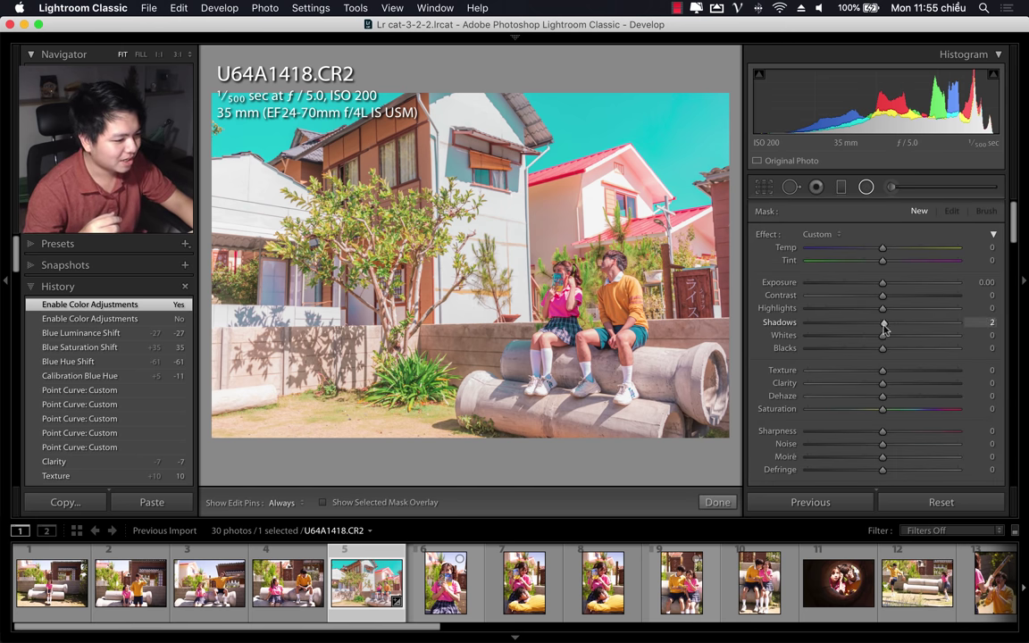
click(867, 188)
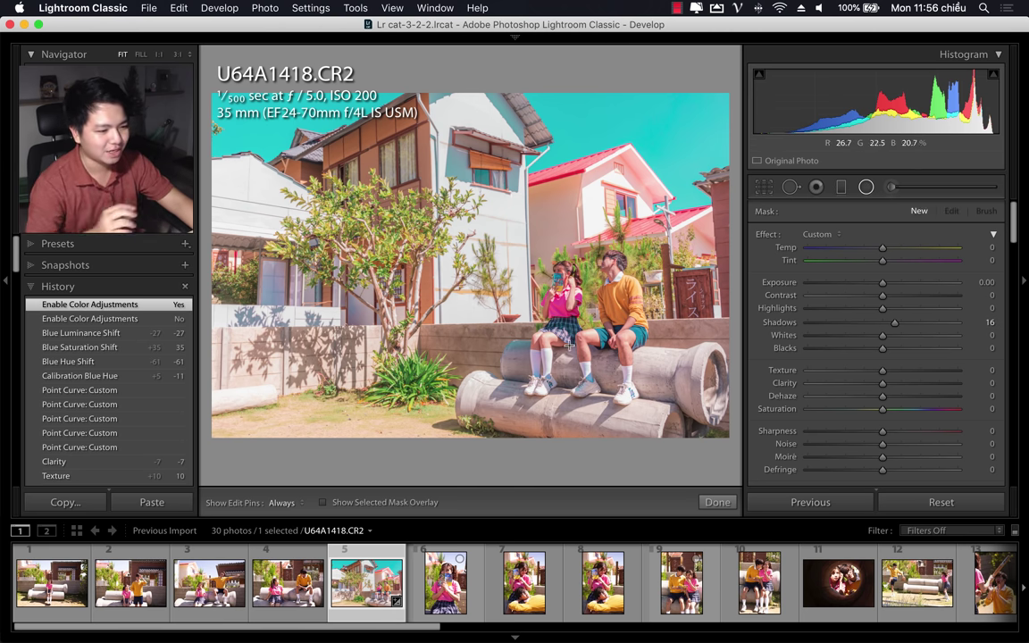
scroll(912, 246, down, 5)
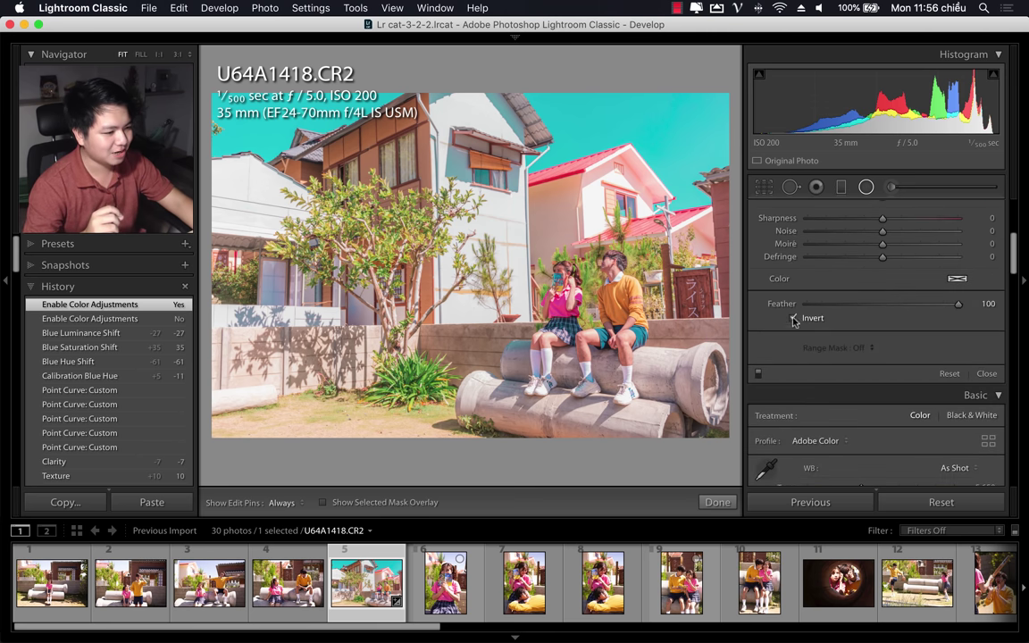
drag(582, 328, 709, 443)
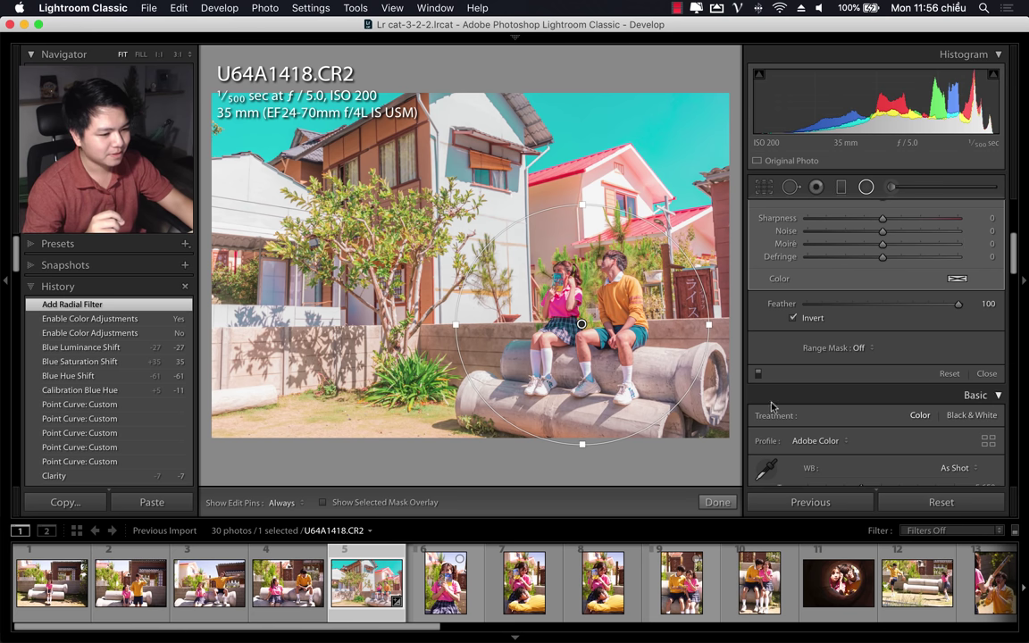
click(323, 502)
click(323, 502)
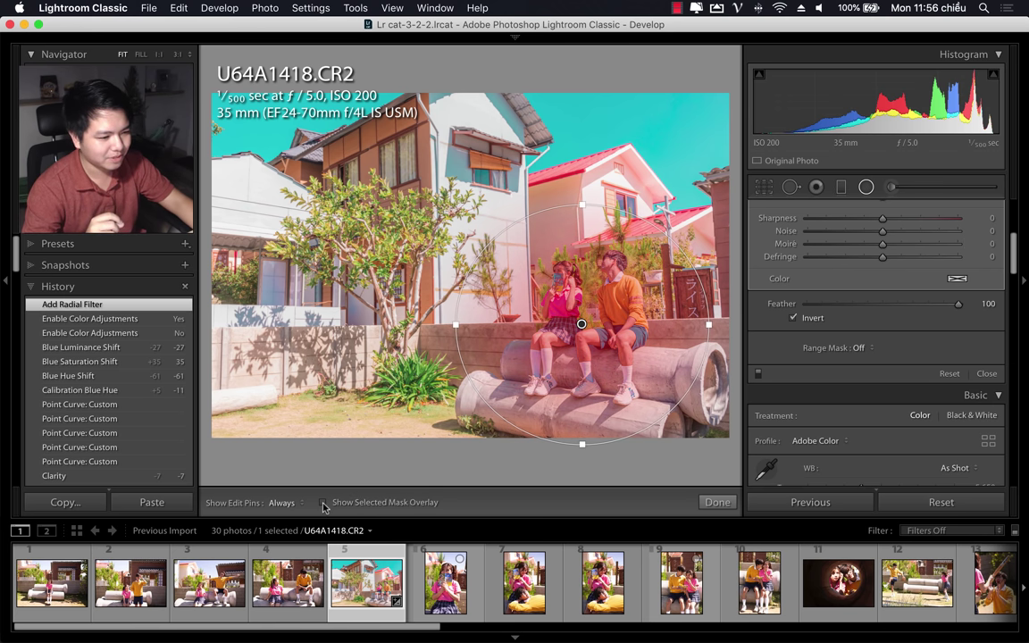
key(shift+m)
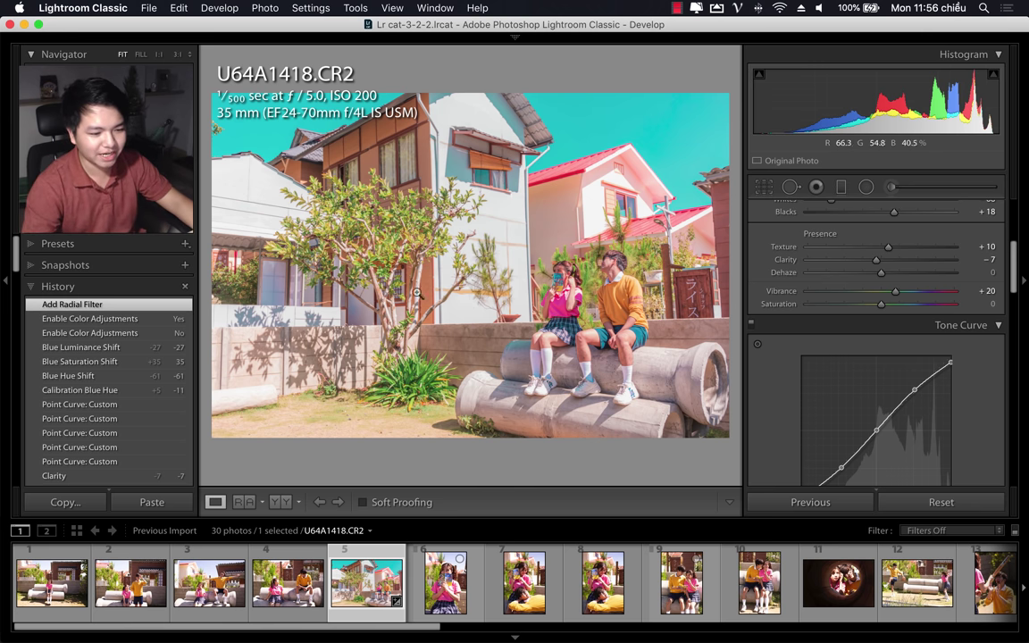
Step: Synchronize the house photo's settings to thumbnails 1–5, then view U64A1409
shift+click(53, 550)
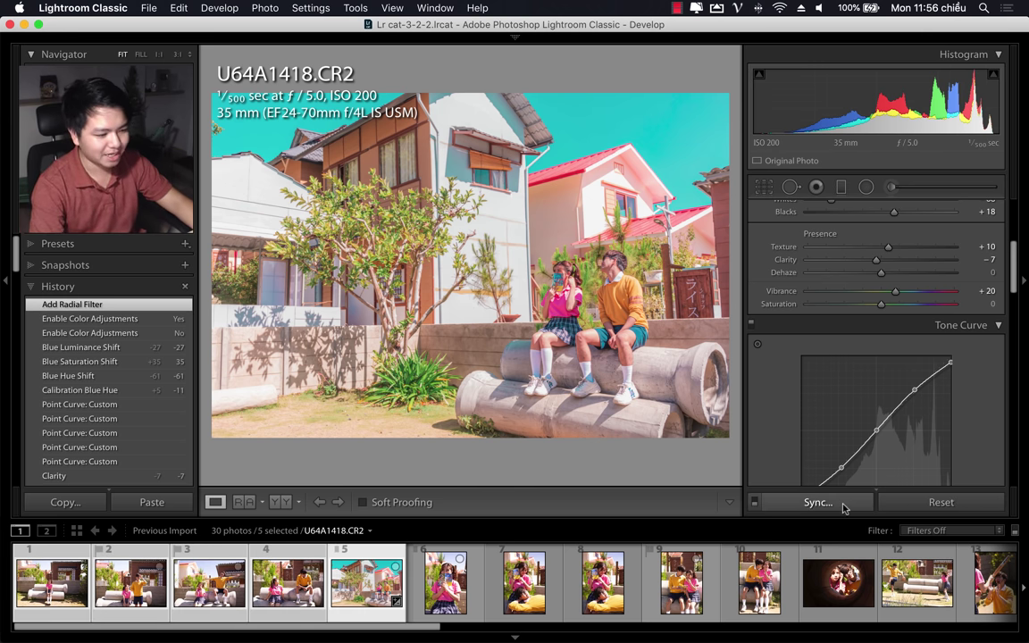
click(843, 506)
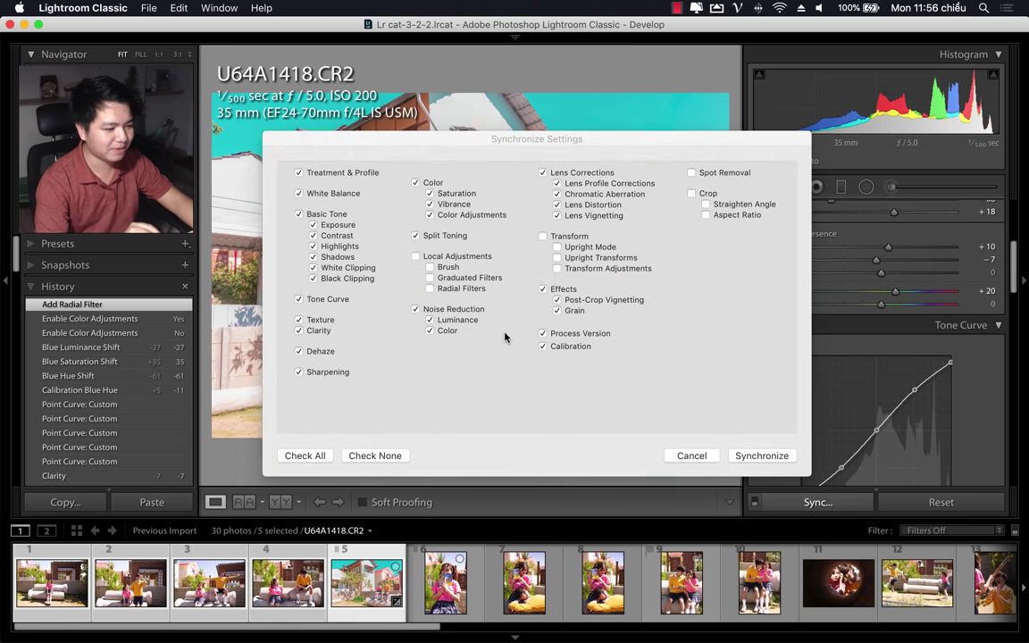
click(762, 457)
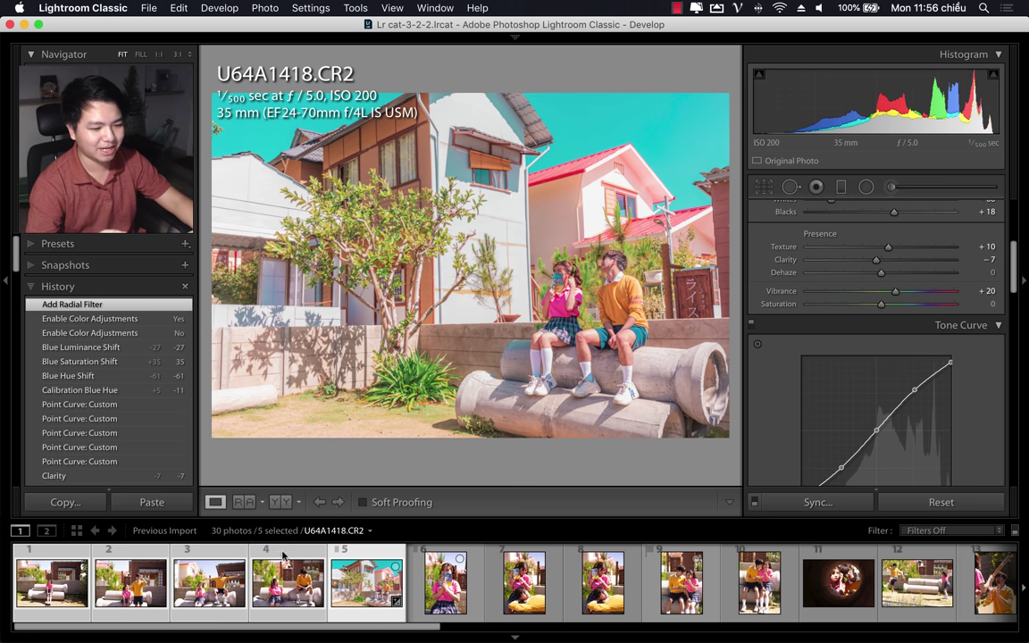
click(296, 615)
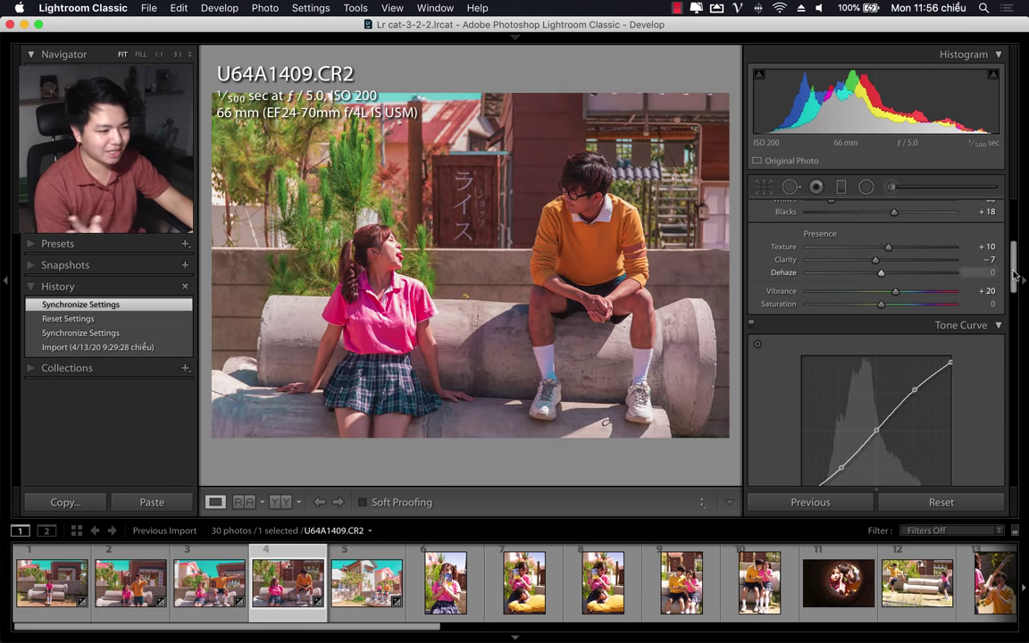
Step: Brighten U64A1409's exposure slightly after comparing it with the house photo
click(368, 600)
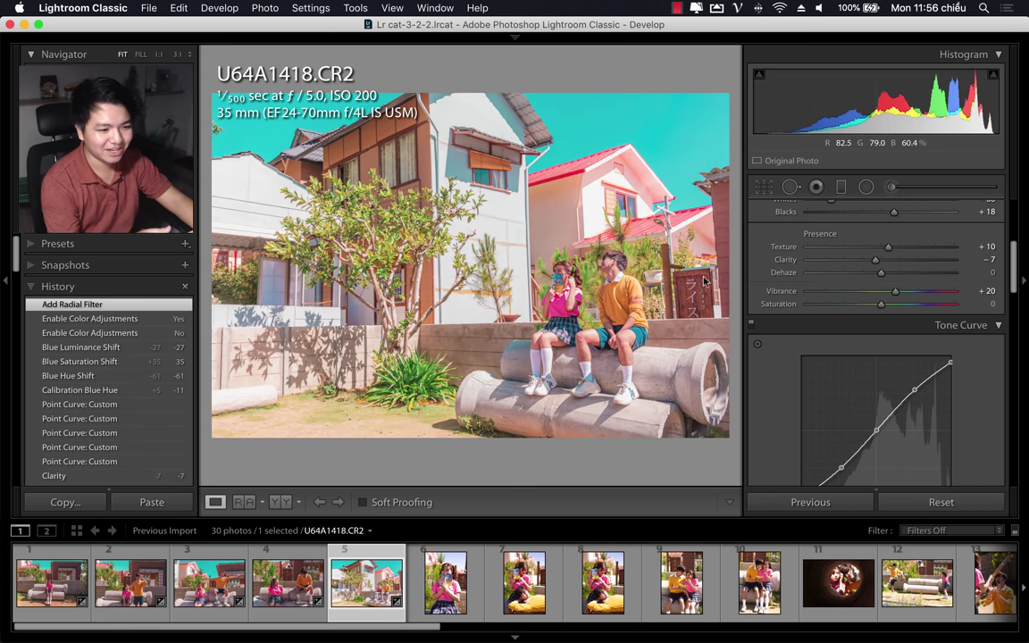
click(281, 608)
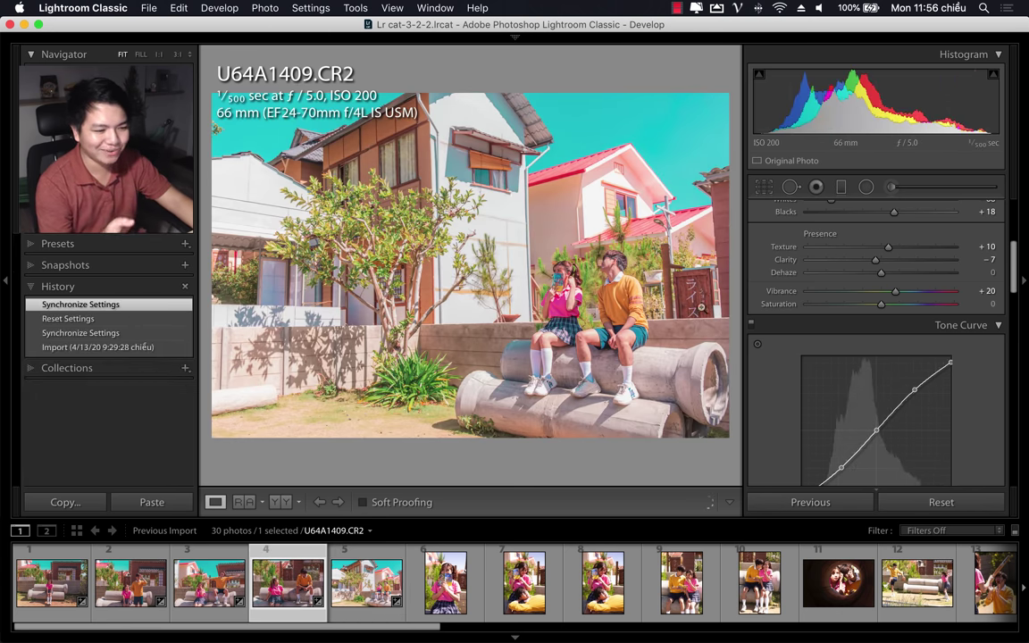
drag(1014, 273, 1014, 234)
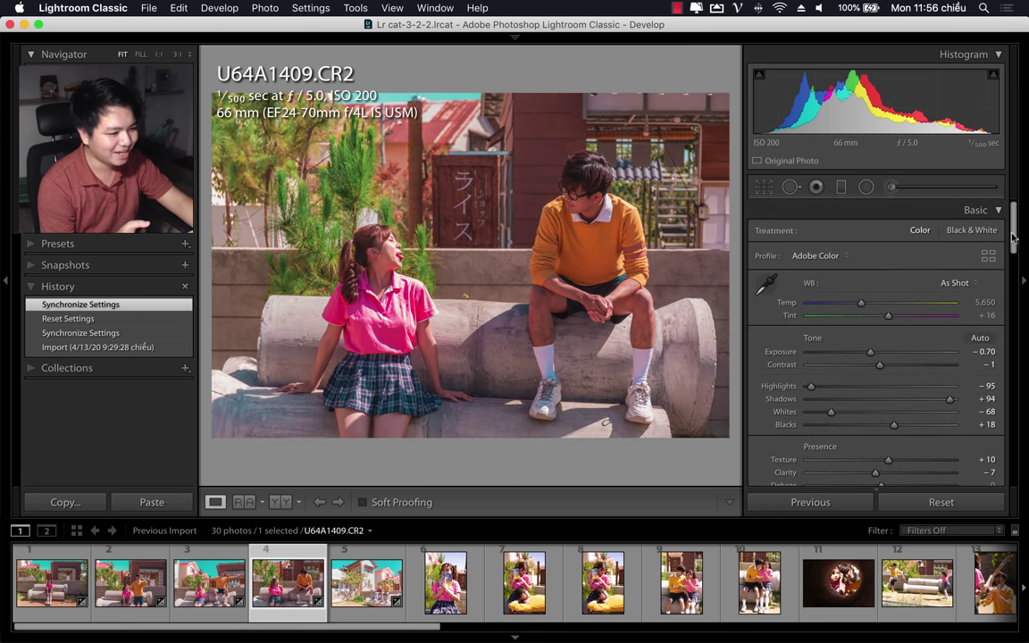
drag(871, 347, 884, 348)
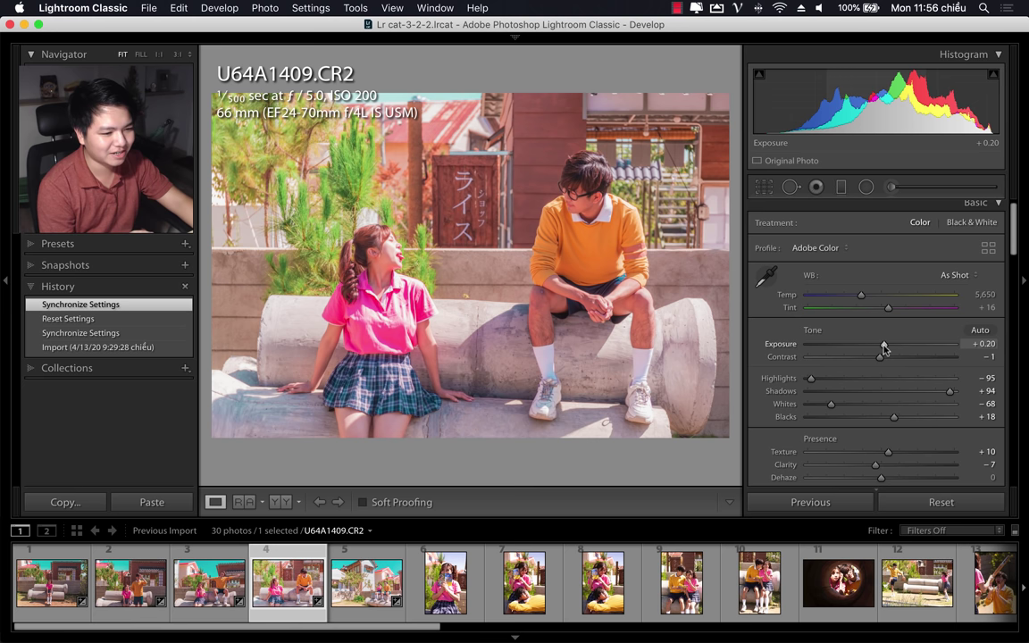
Step: Synchronize the house photo's settings to photos 5–10
click(366, 582)
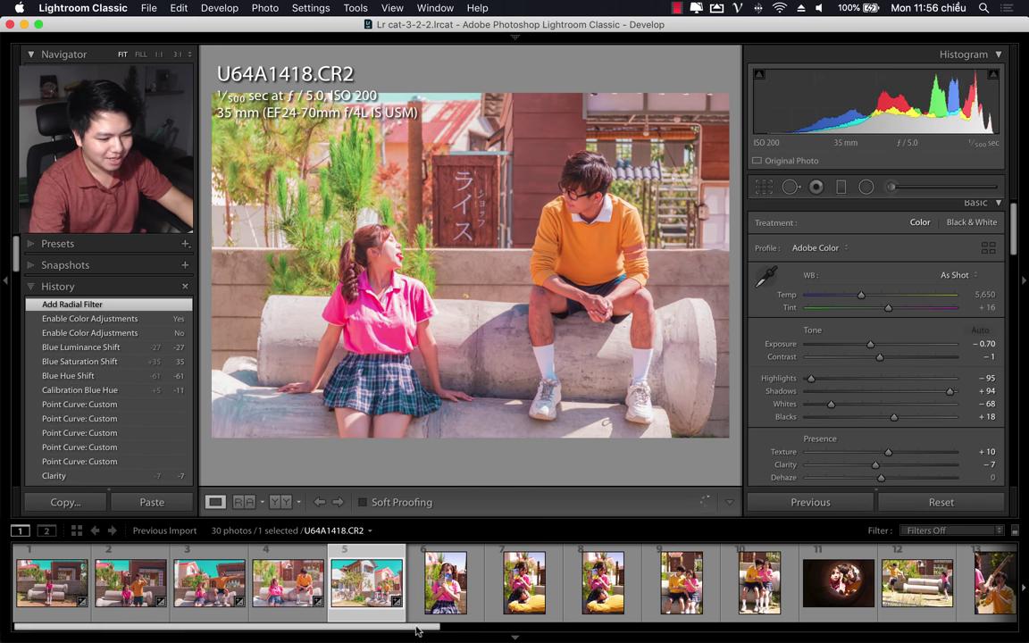
drag(416, 630, 474, 629)
shift+click(624, 581)
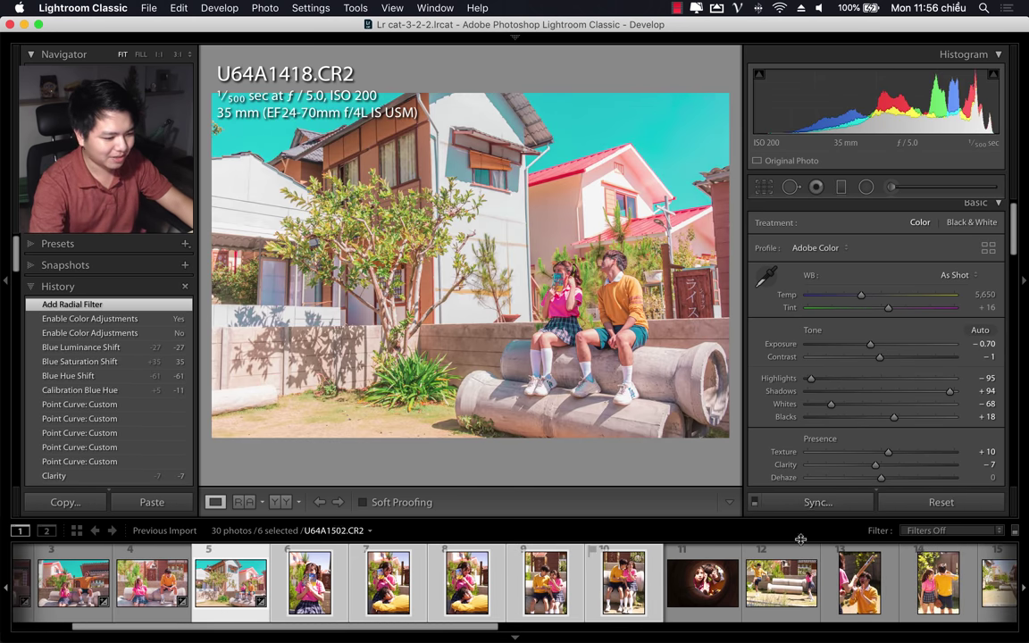
click(844, 503)
click(760, 455)
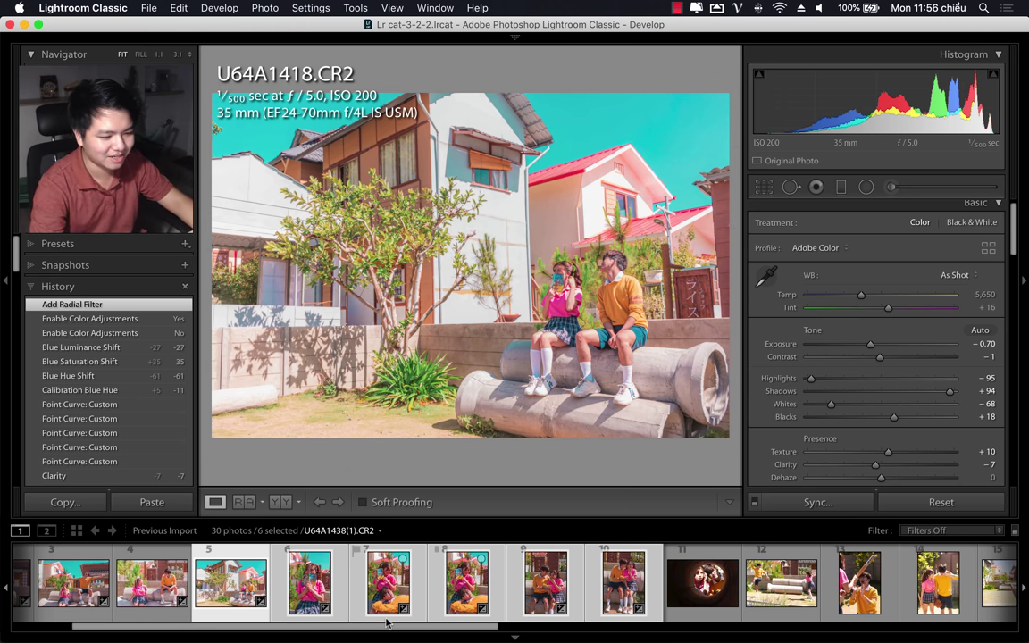
Step: Set U64A1427's Exposure to -0.10, then return to U64A1418
click(309, 595)
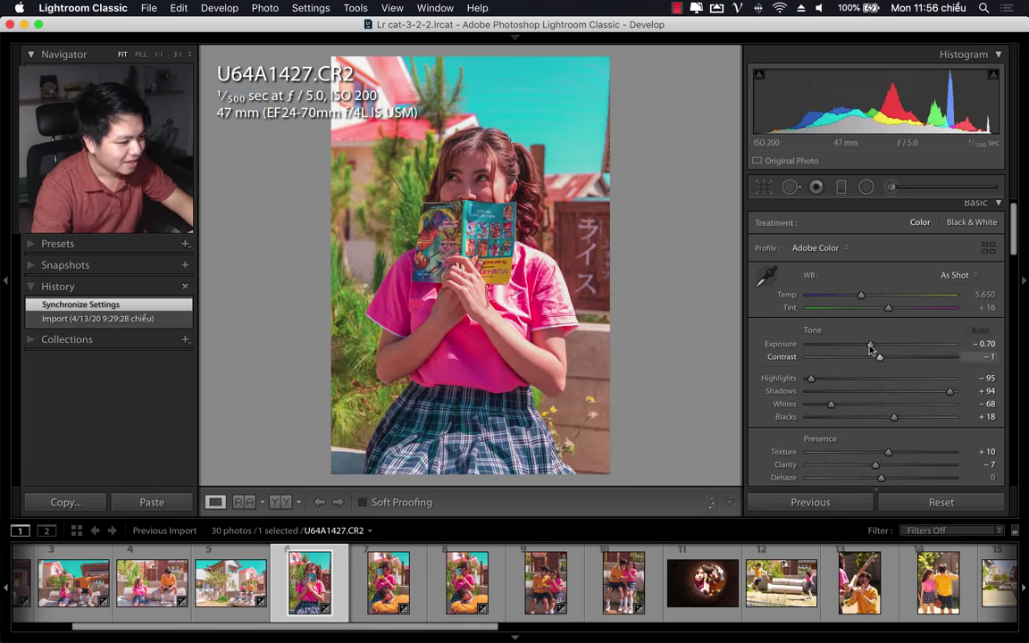
drag(871, 345, 882, 345)
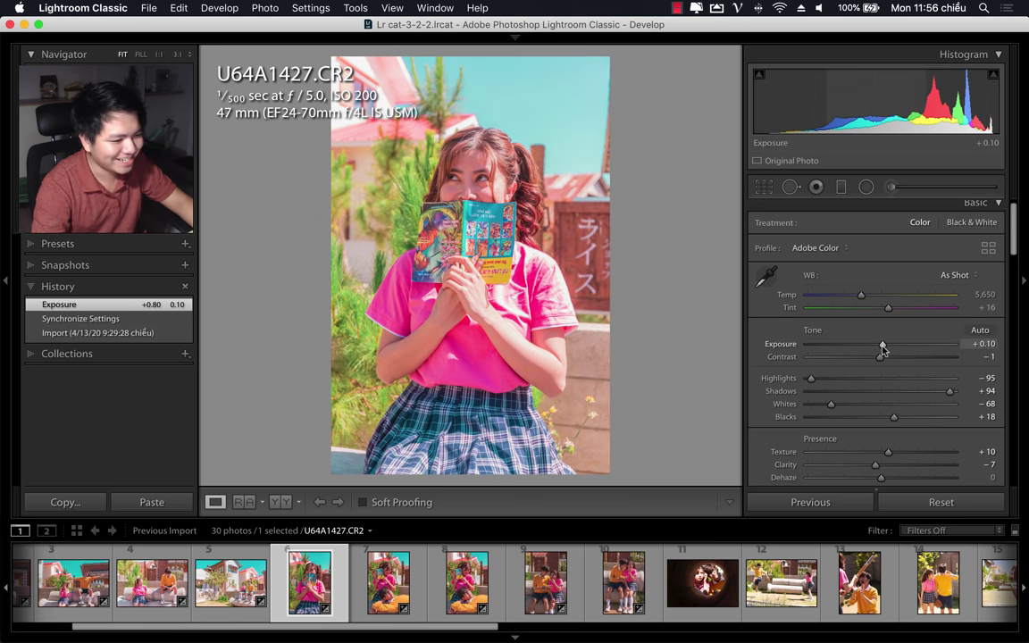
drag(883, 346, 880, 348)
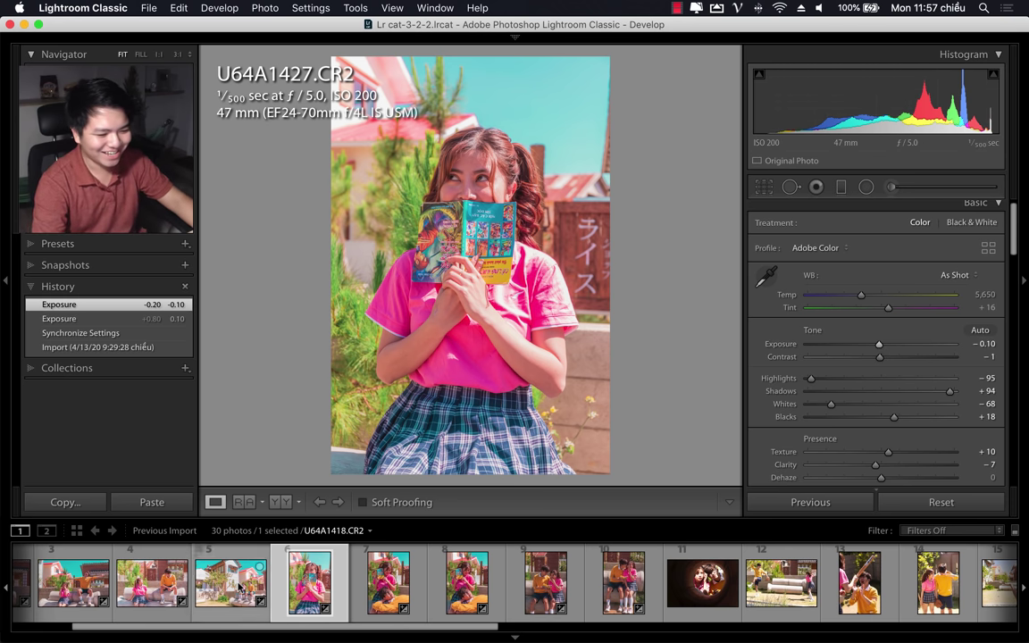
key(Left)
Step: Start a JPEG export of the house photo into a TEST EXPORT subfolder
right_click(438, 257)
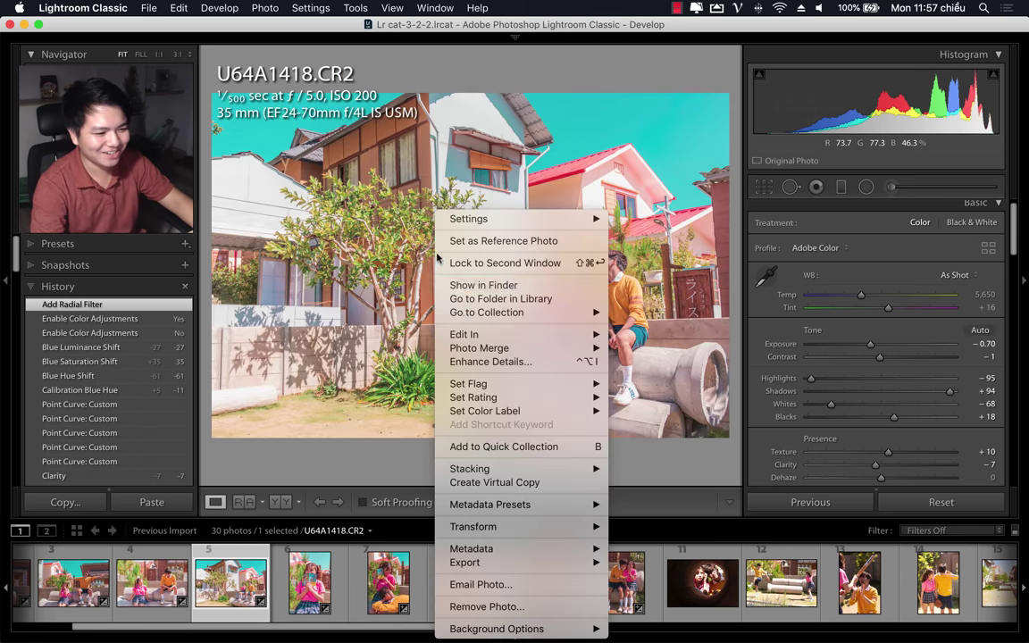
mouse_move(464, 562)
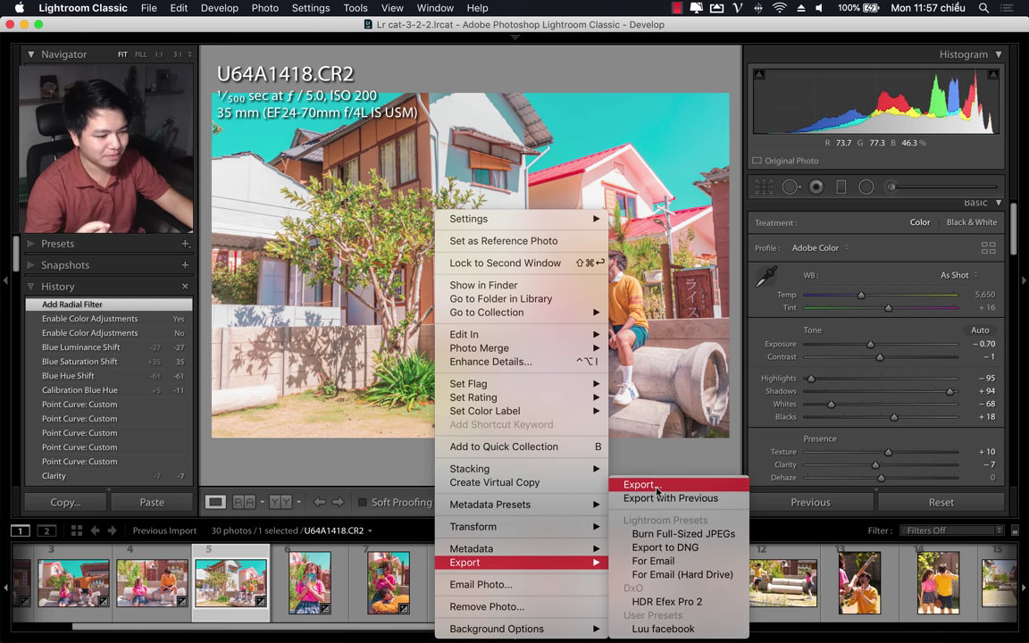
click(656, 490)
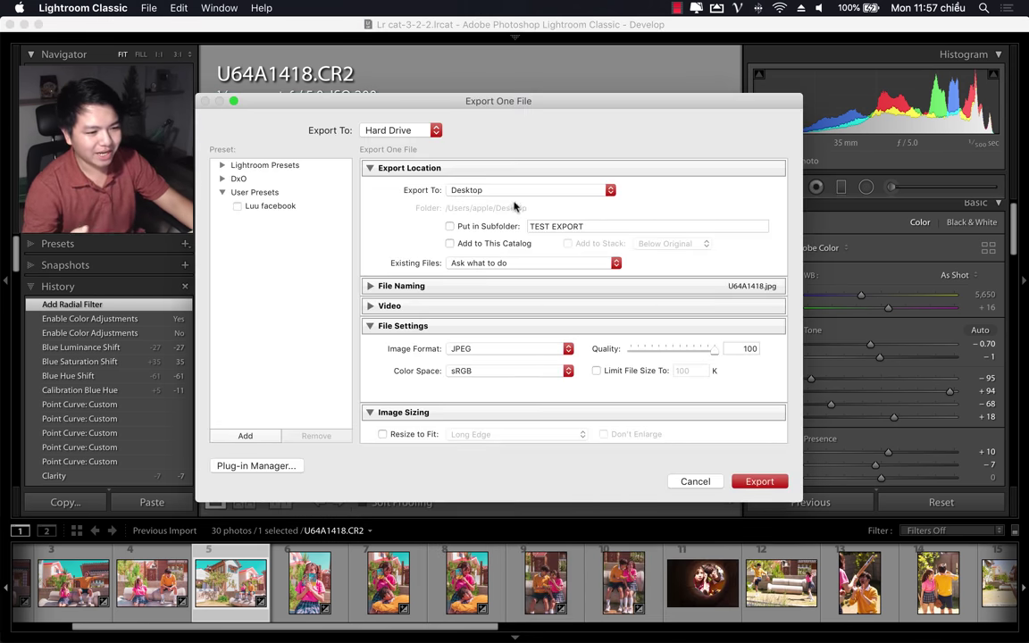
click(450, 226)
scroll(576, 329, down, 3)
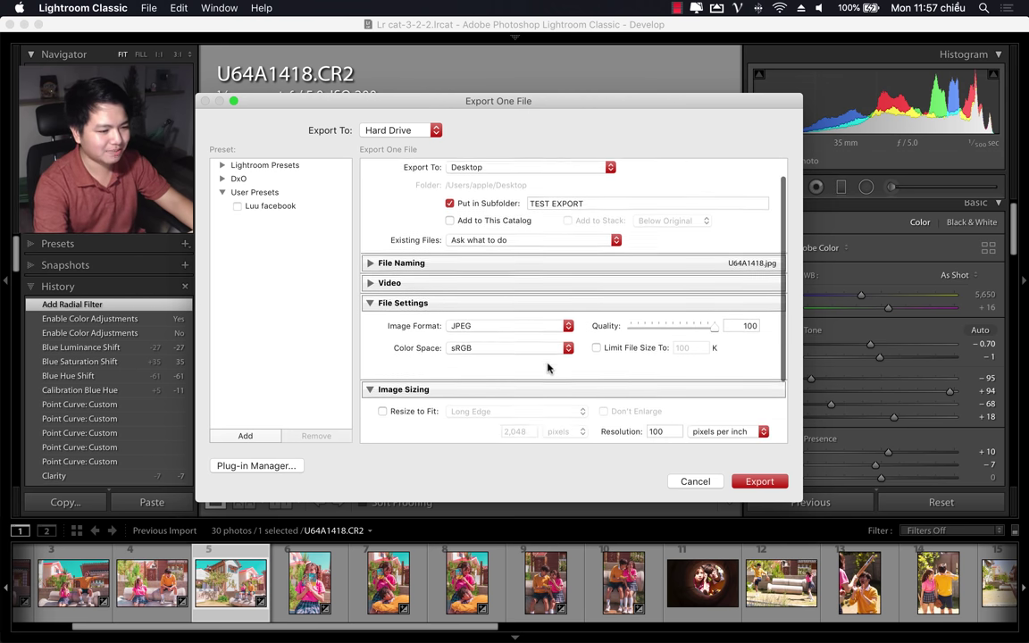
scroll(679, 295, down, 1)
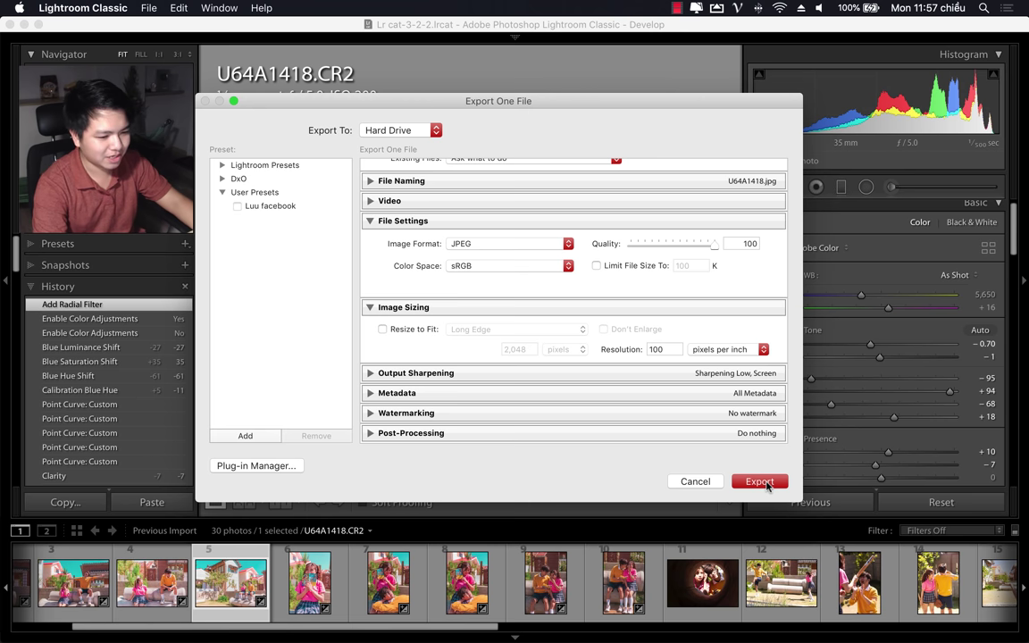
Step: Set After Export to Show in Finder, export, and open U64A1418.jpg in Photoshop CC 2019
click(517, 432)
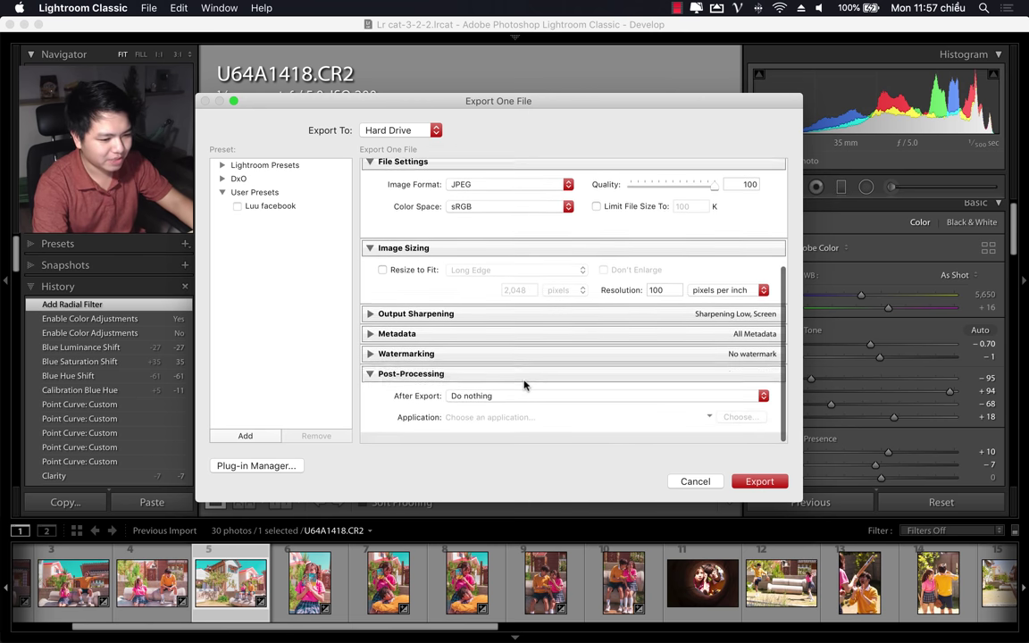
click(513, 415)
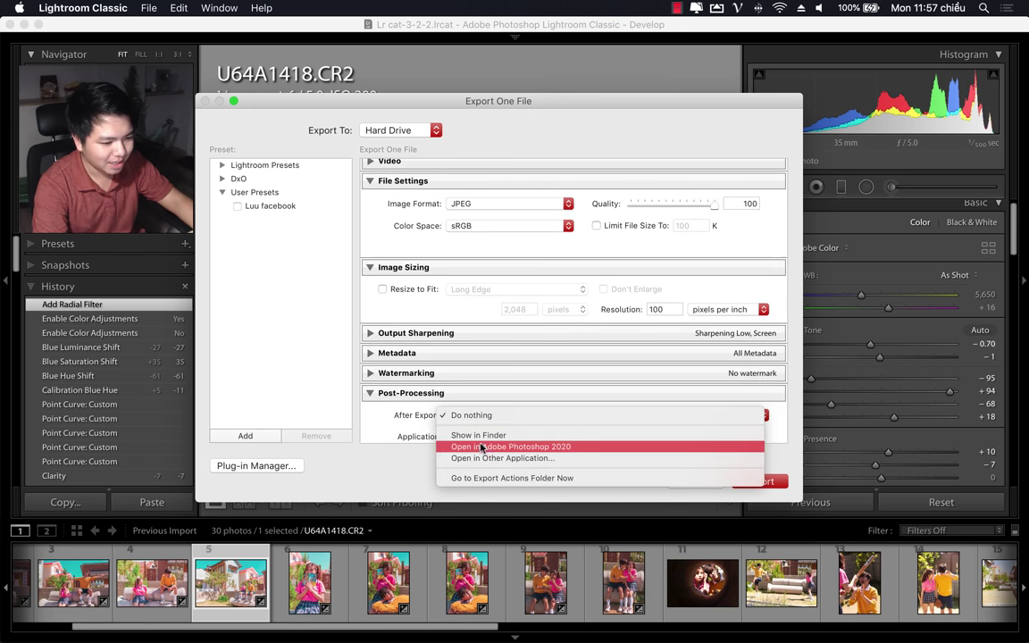
click(473, 435)
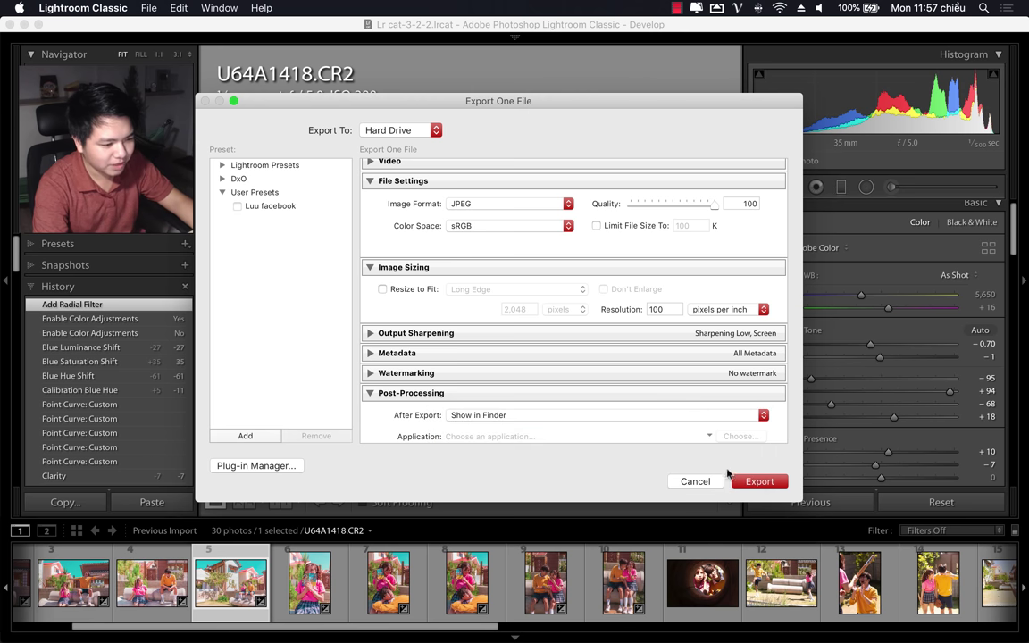
click(761, 482)
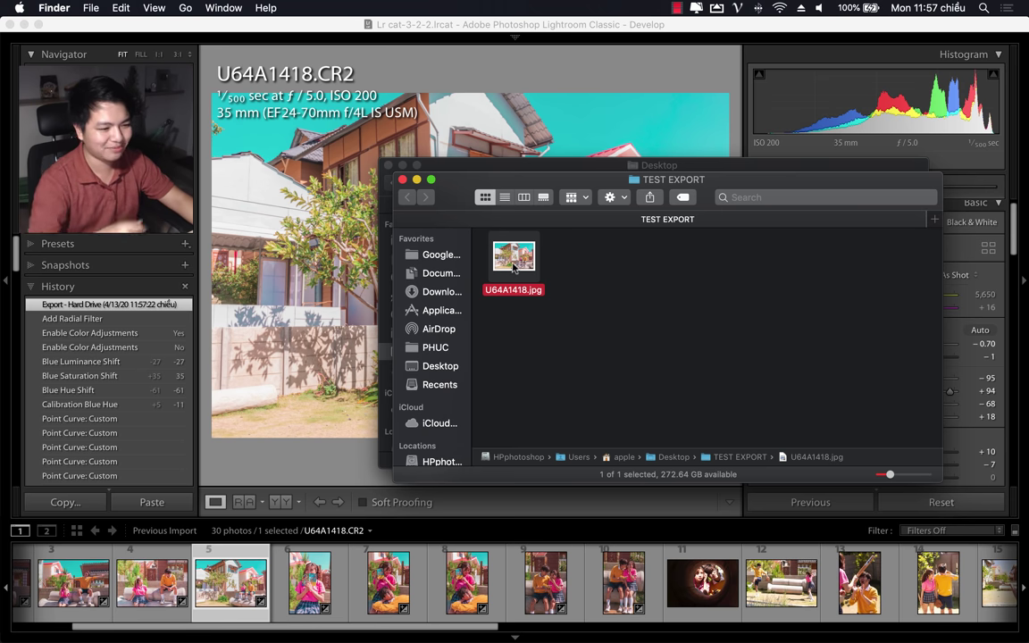
right_click(515, 268)
mouse_move(554, 283)
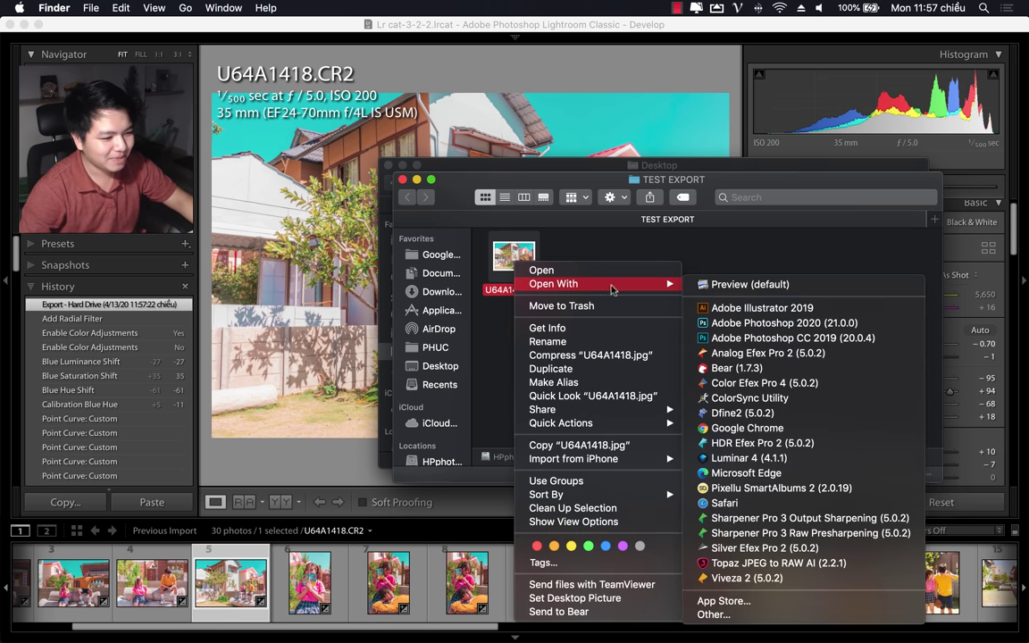
click(751, 339)
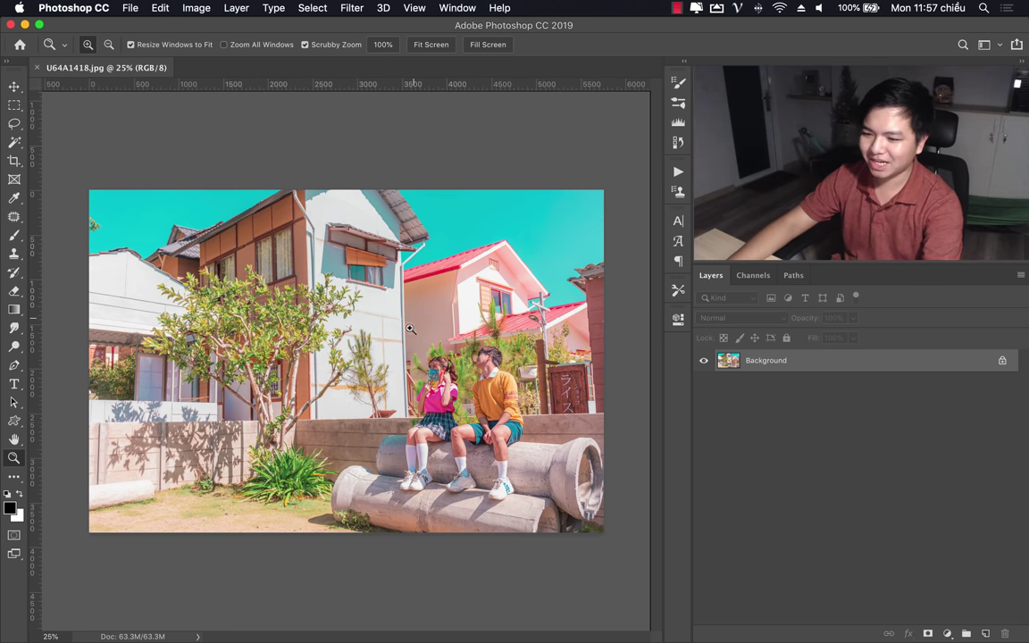
Step: Clone-stamp near the tree and wall with an 80 brush, then zoom out to the whole photo
drag(323, 394, 215, 362)
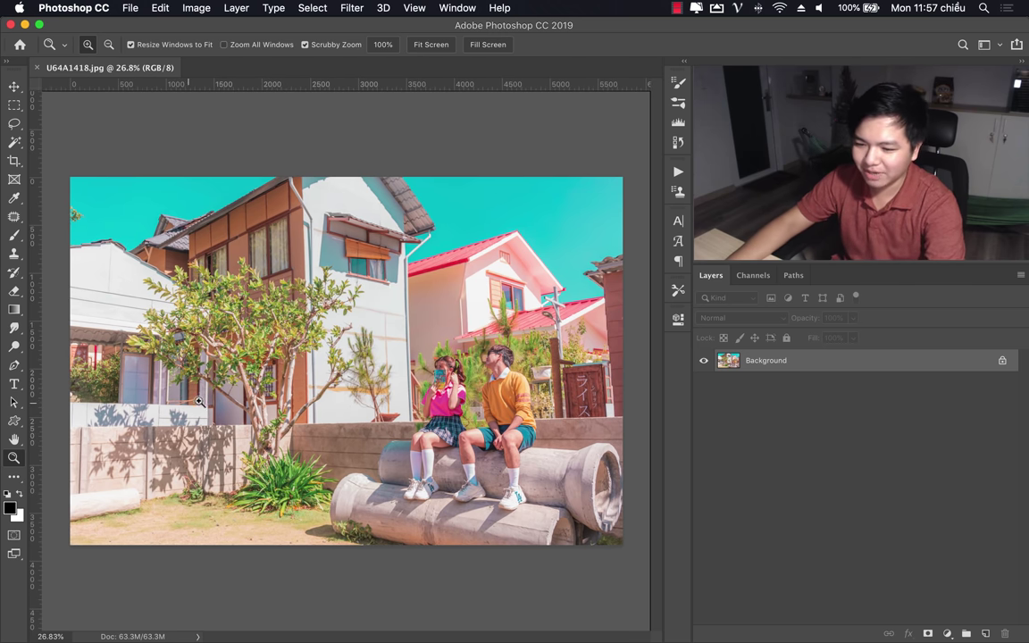
drag(199, 401, 165, 383)
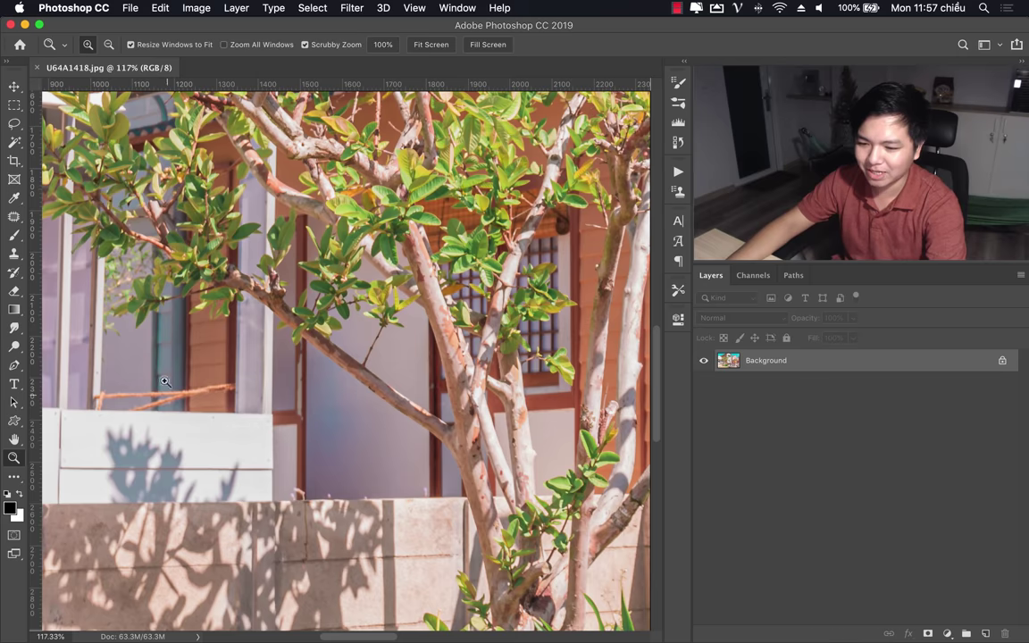
drag(294, 371, 282, 254)
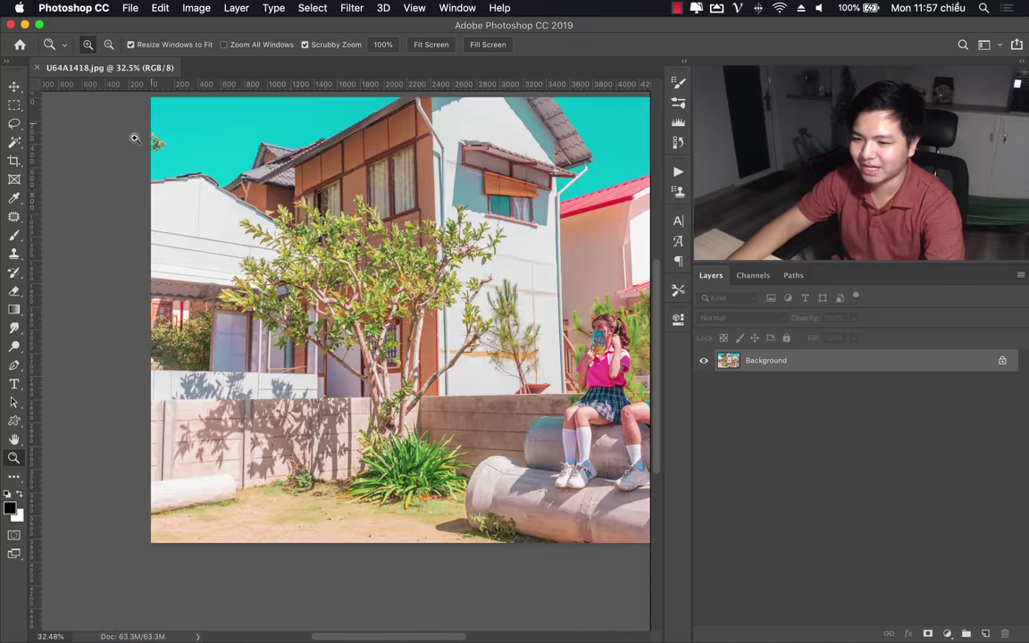
click(14, 255)
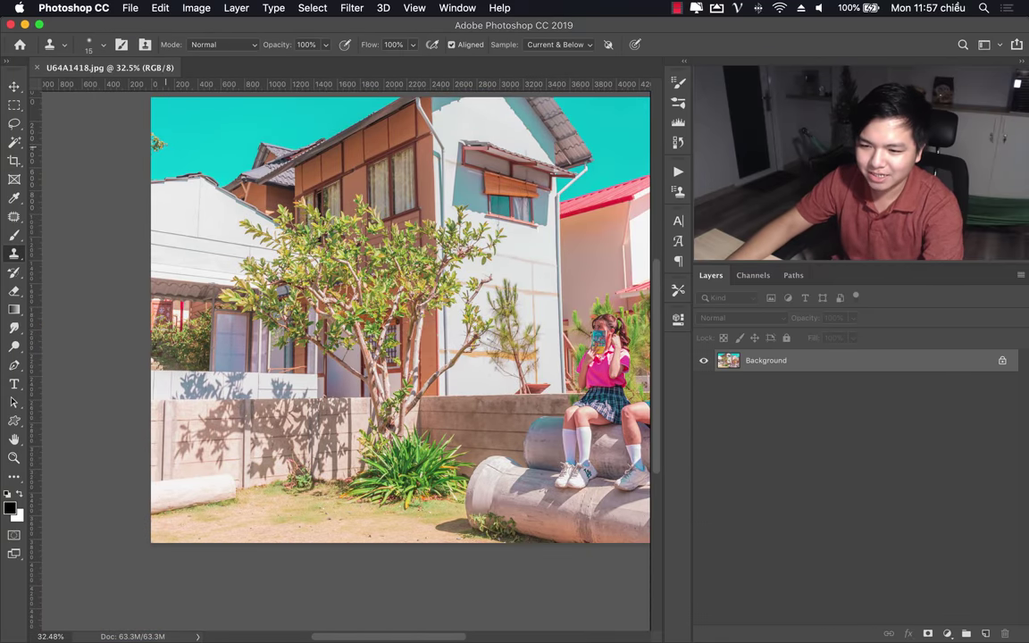
key(bracketright)
key(bracketright)
key(bracketright)
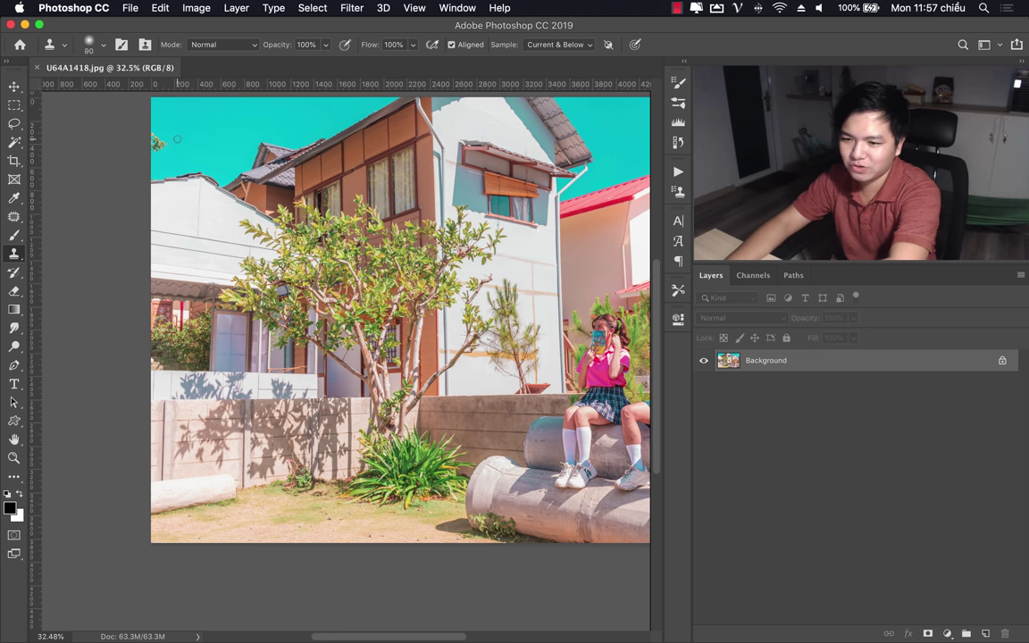
alt+click(178, 139)
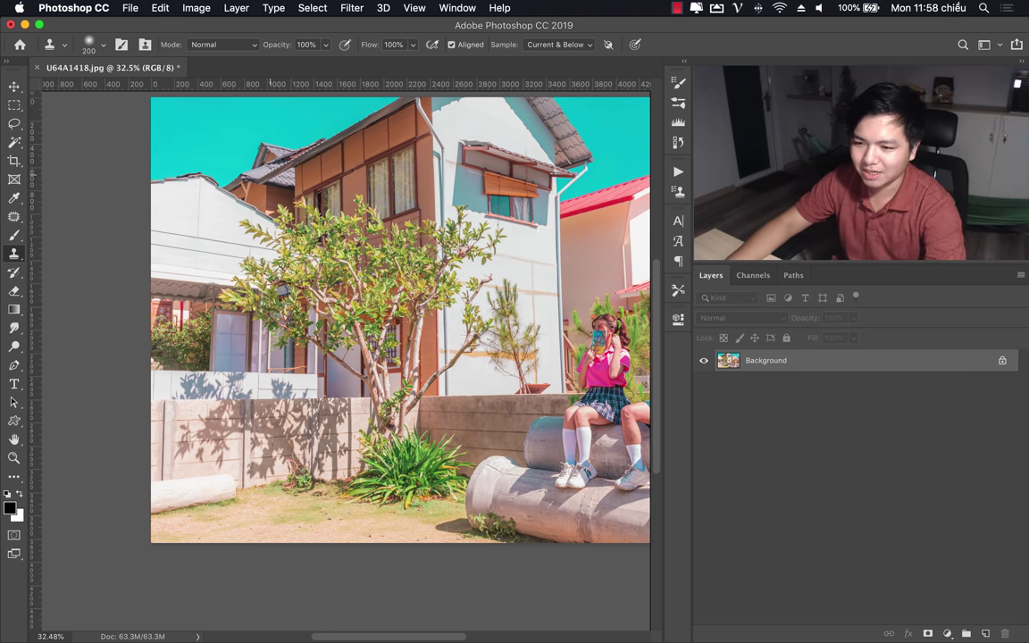
key(z)
drag(385, 248, 360, 247)
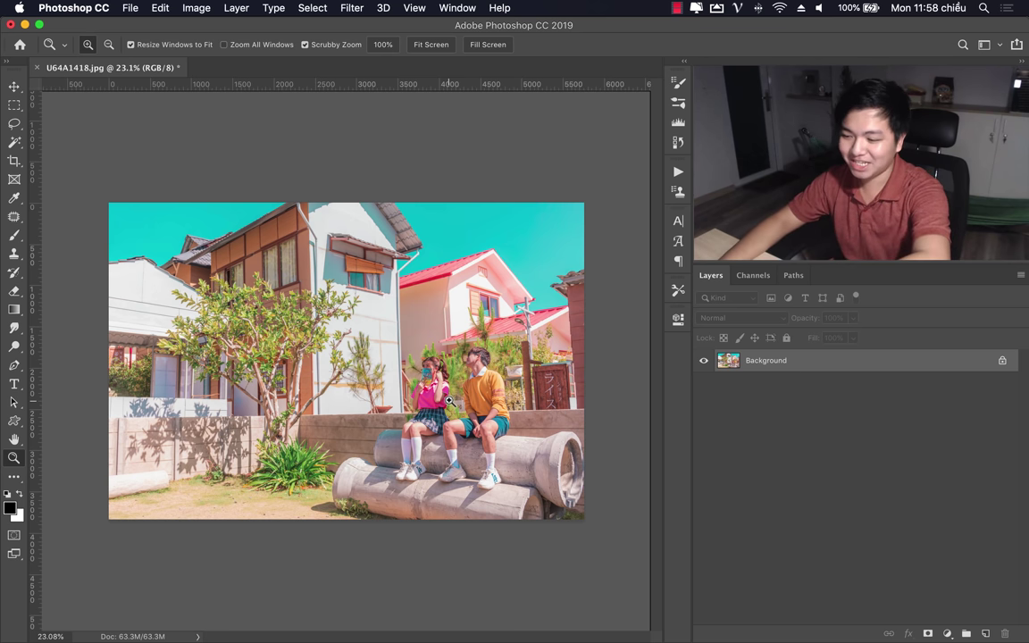
Step: Duplicate the photo to Layer 1 and apply a 9.1-pixel High Pass filter to it
key(ctrl+j)
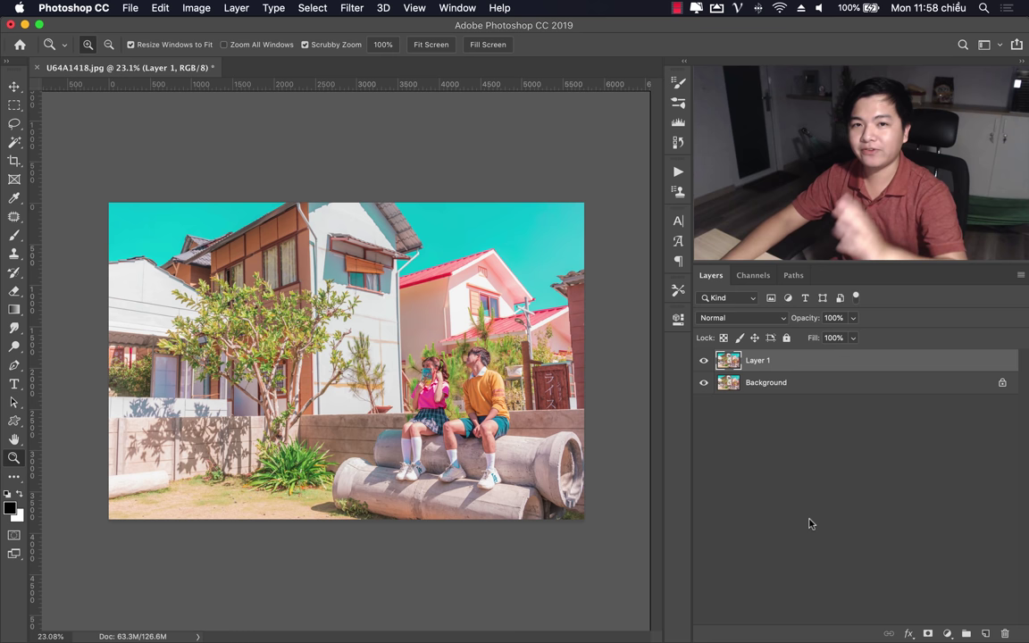
click(352, 8)
mouse_move(361, 299)
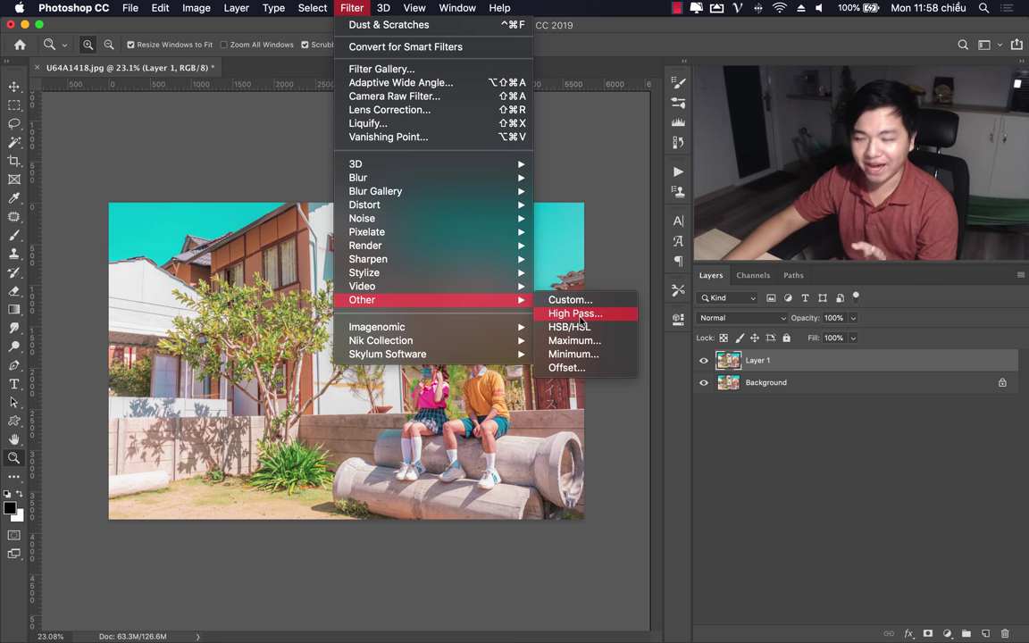
click(580, 317)
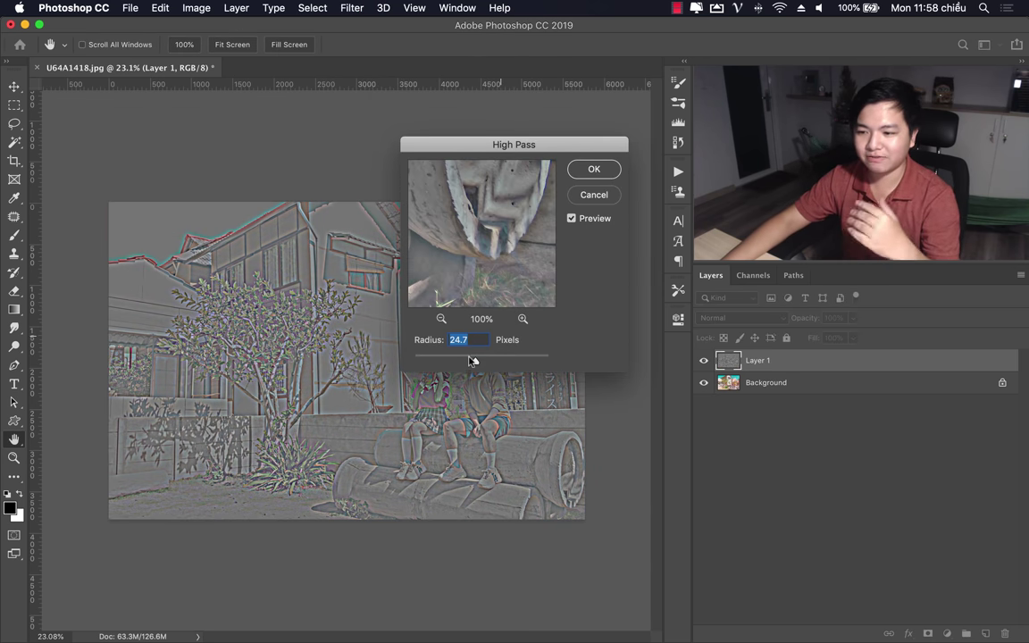
drag(453, 367, 465, 365)
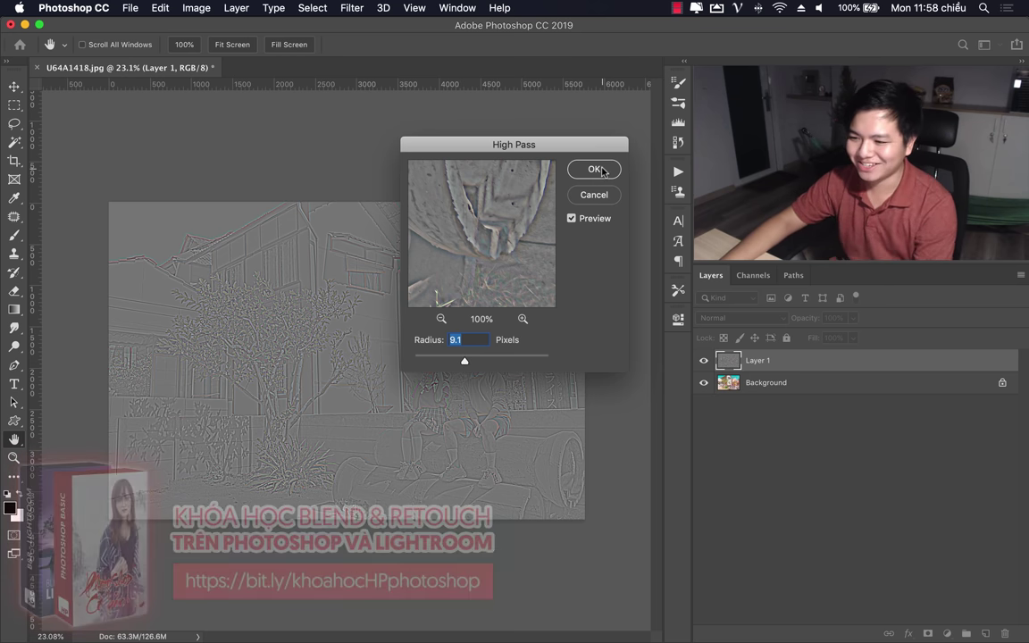
click(598, 171)
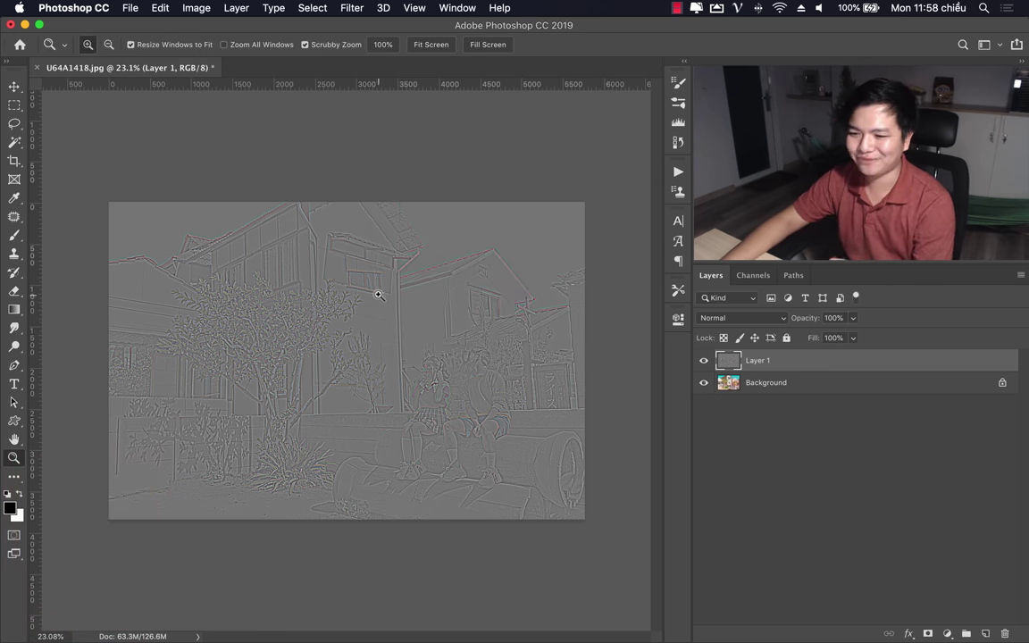
Step: Blend Layer 1 in Soft Light and zoom in on the couple to check sharpening
click(742, 318)
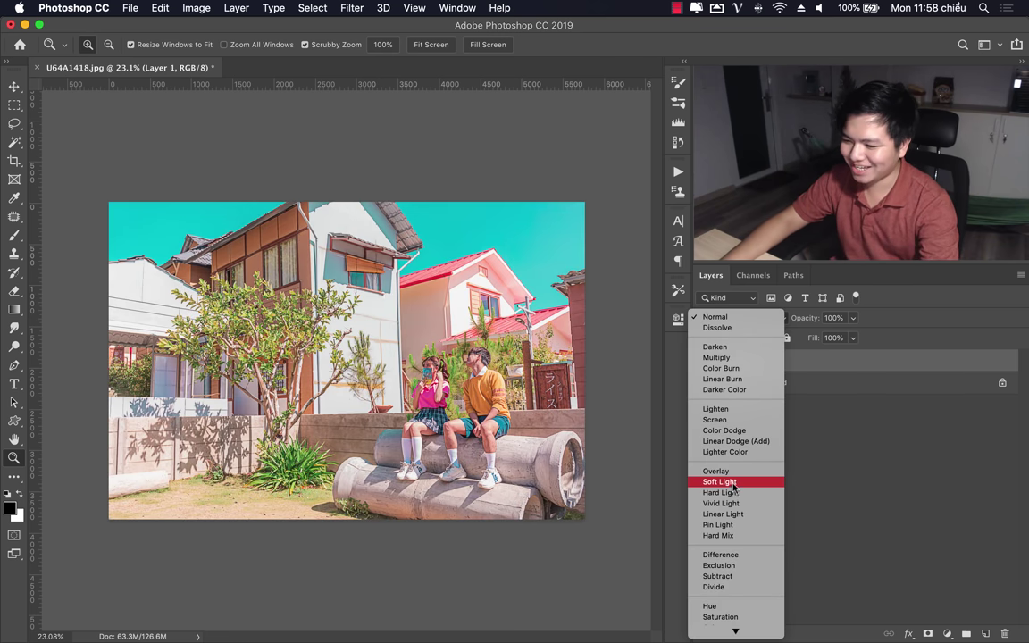
click(734, 482)
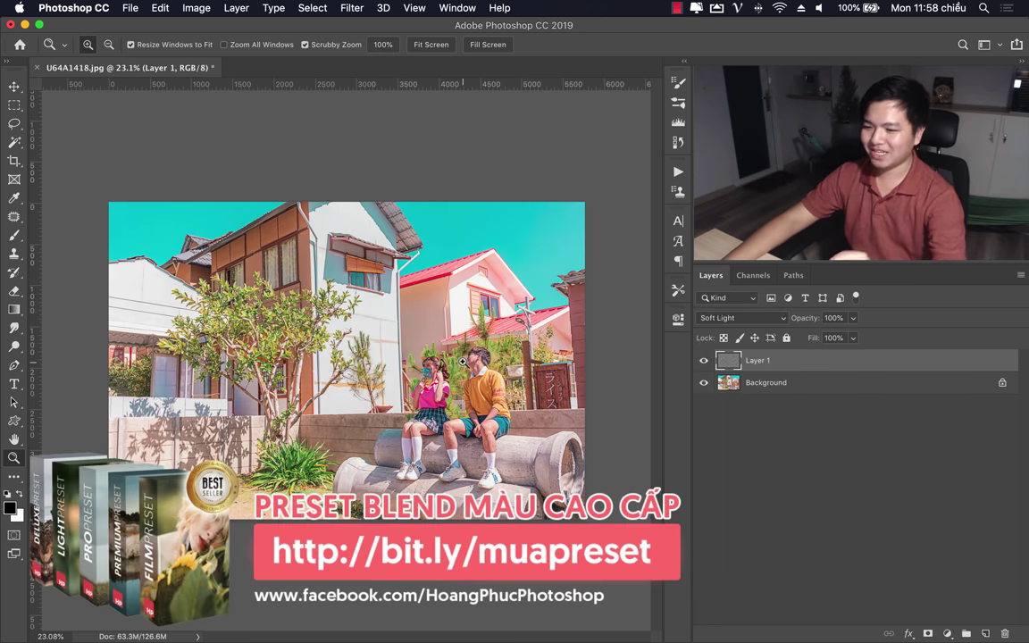
mouse_move(455, 369)
mouse_down()
mouse_move(532, 357)
mouse_move(571, 367)
mouse_move(489, 324)
mouse_up()
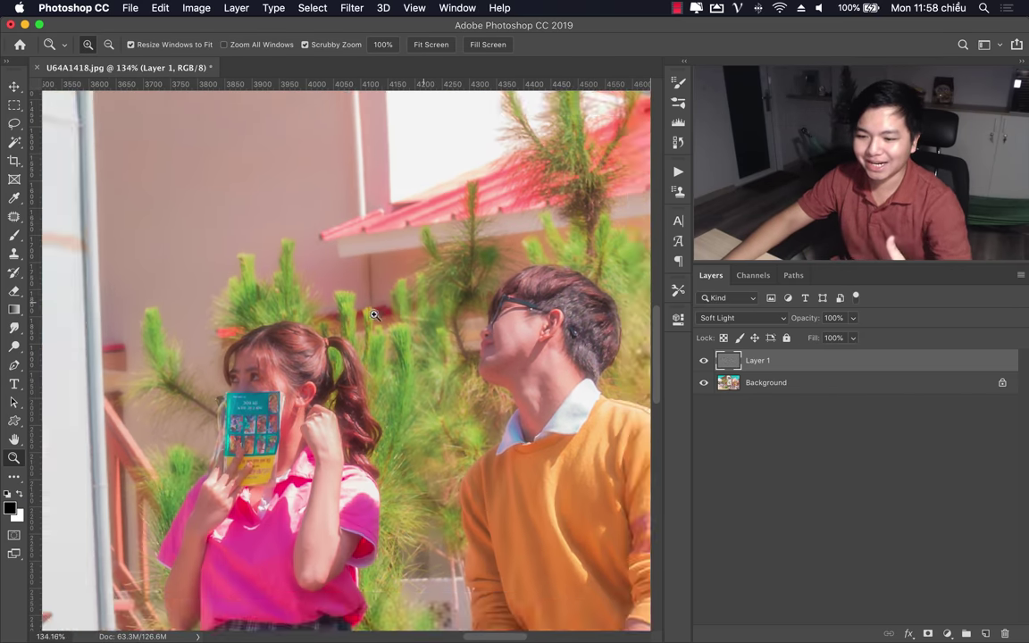
drag(374, 315, 327, 334)
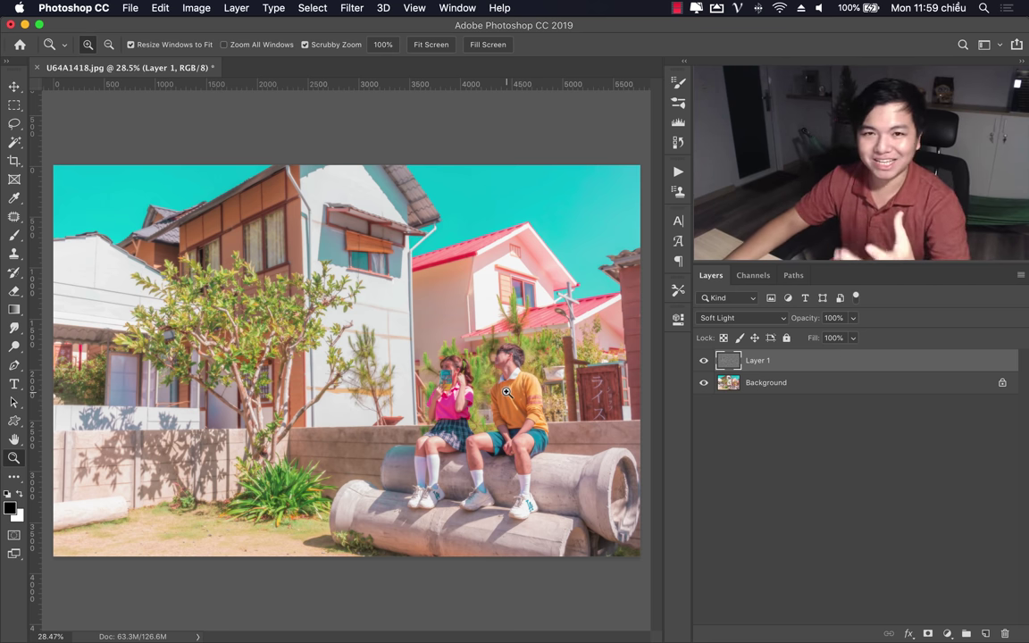
Step: Toggle Layer 1's visibility to compare, then inspect the tree, house and fence
click(704, 361)
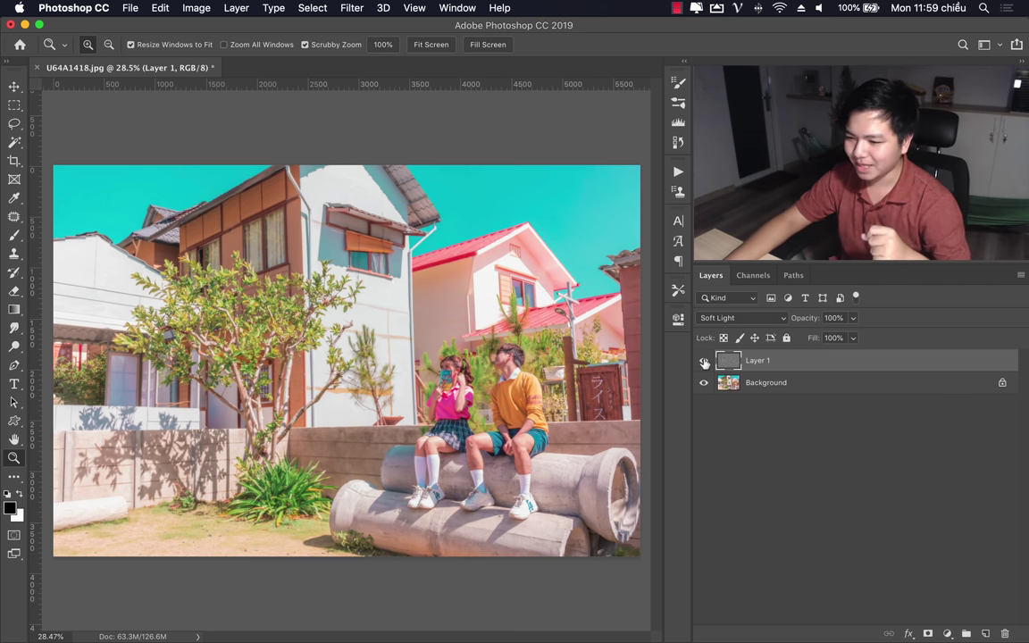
click(704, 361)
drag(363, 312, 283, 312)
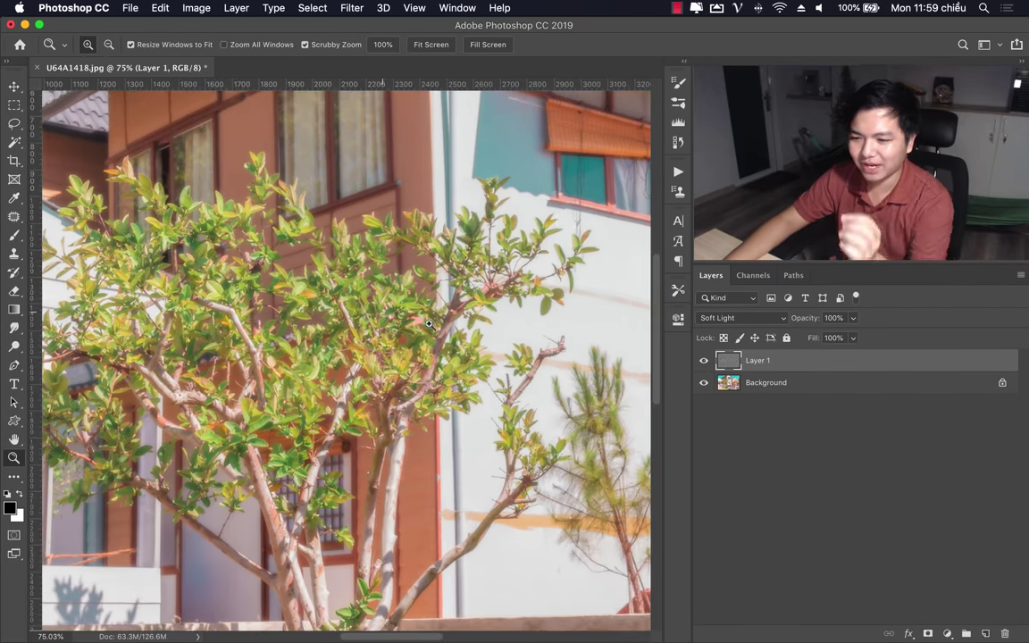
drag(447, 329, 396, 333)
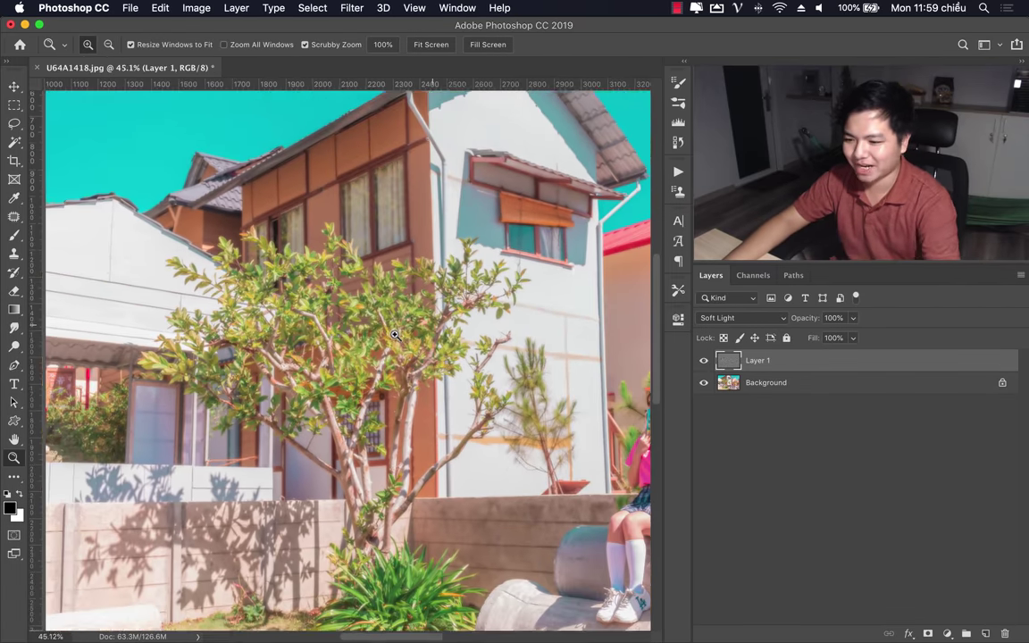
Step: Replace Layer 1 with a fresh photo copy filtered with High Pass at 5.0 pixels
key(ctrl+comma)
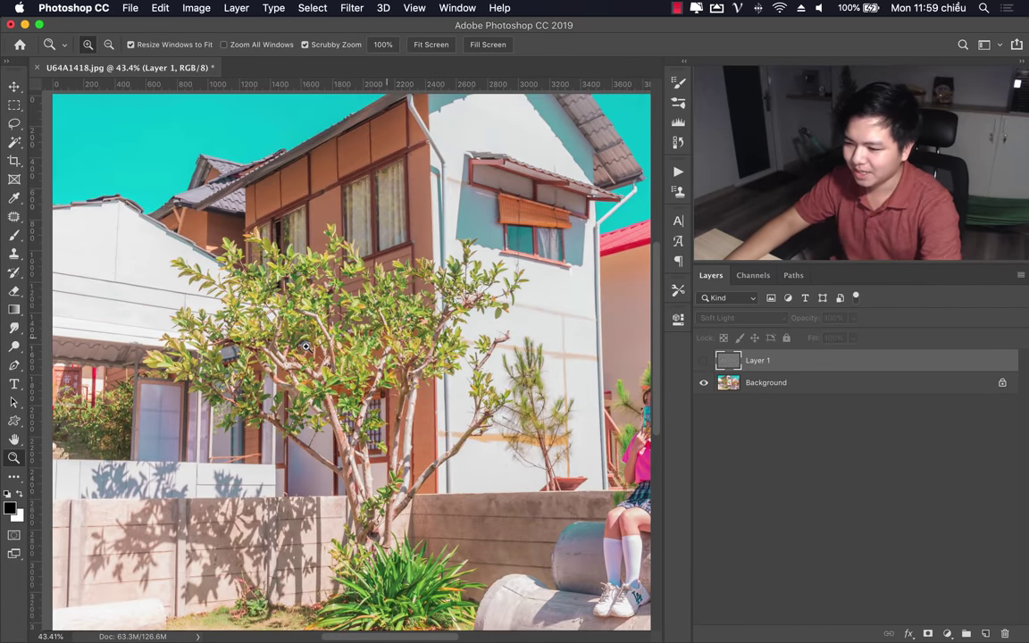
key(Delete)
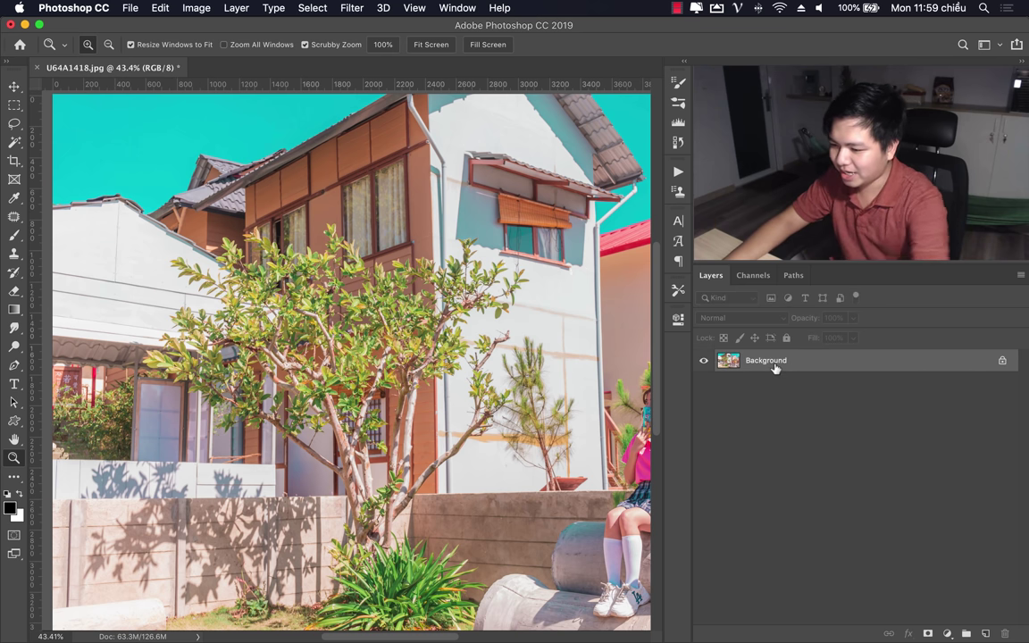
key(ctrl+j)
click(352, 8)
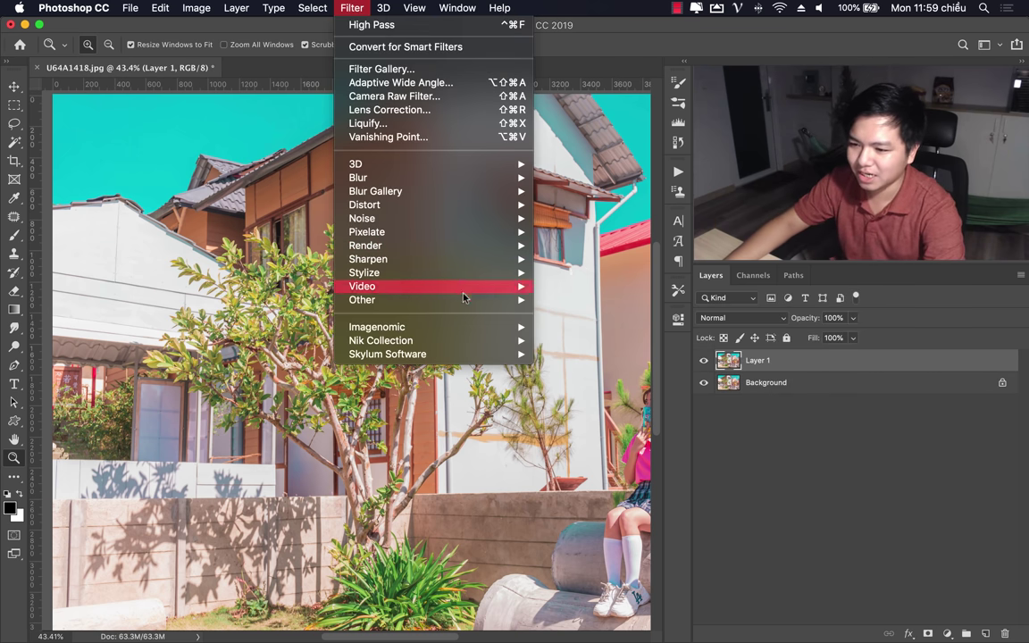
mouse_move(363, 299)
click(572, 312)
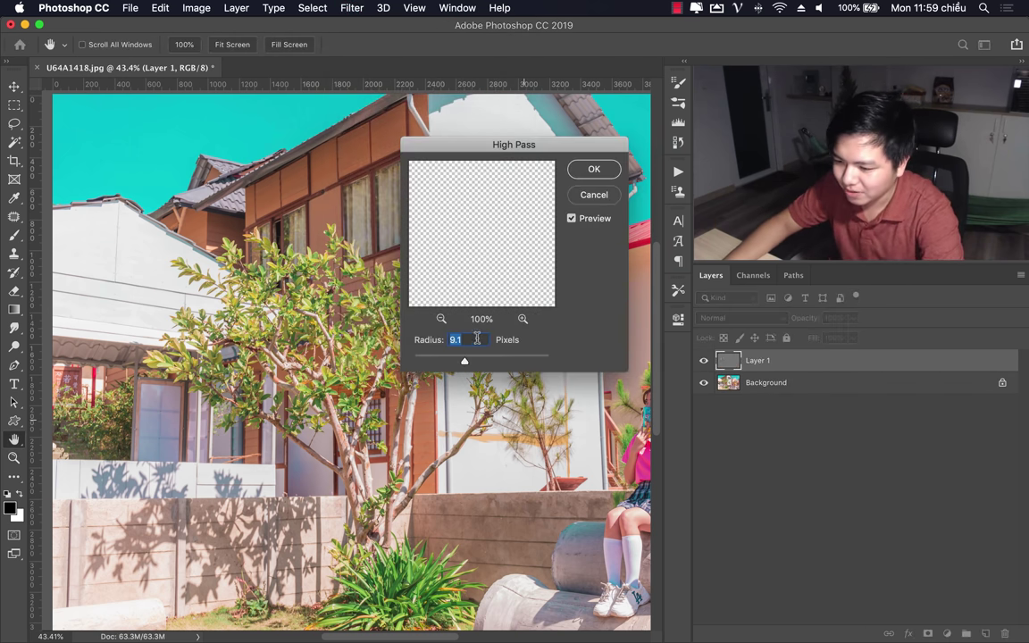
click(448, 361)
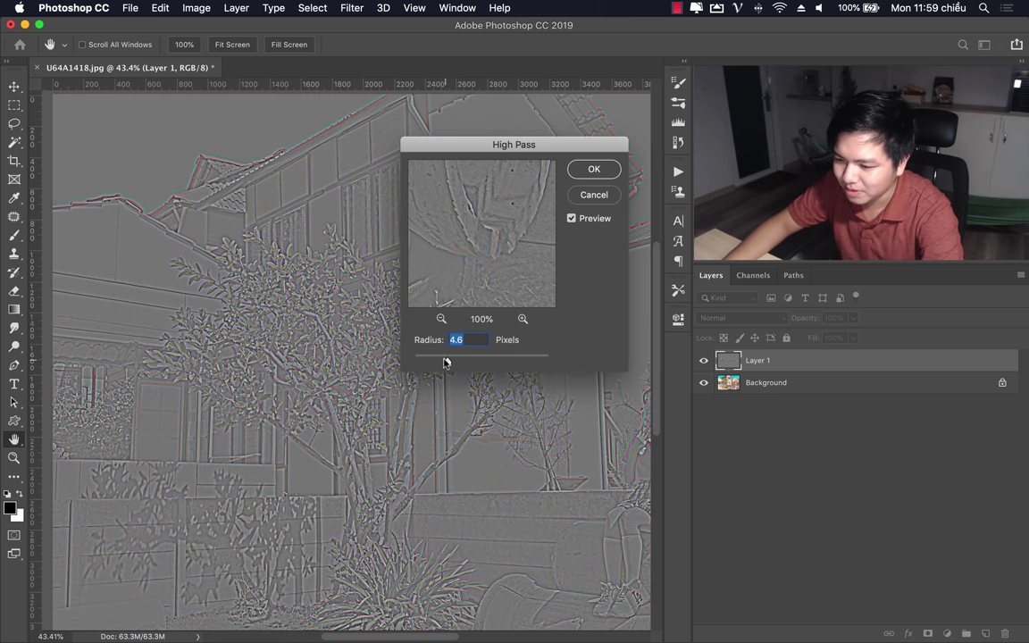
click(595, 171)
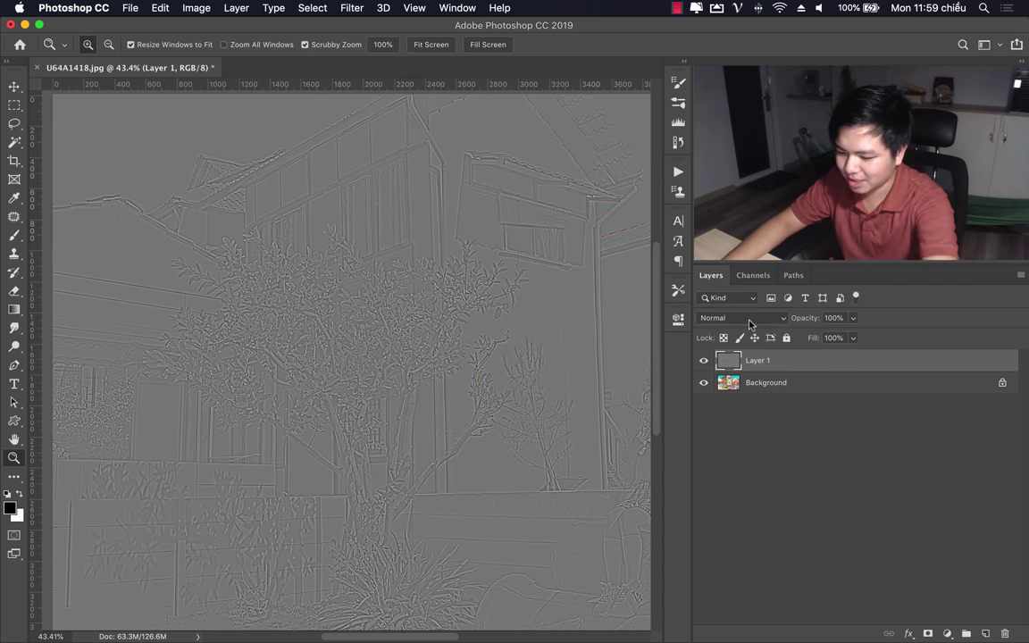
Step: Blend the new Layer 1 in Soft Light and zoom to inspect the sharpening
click(749, 319)
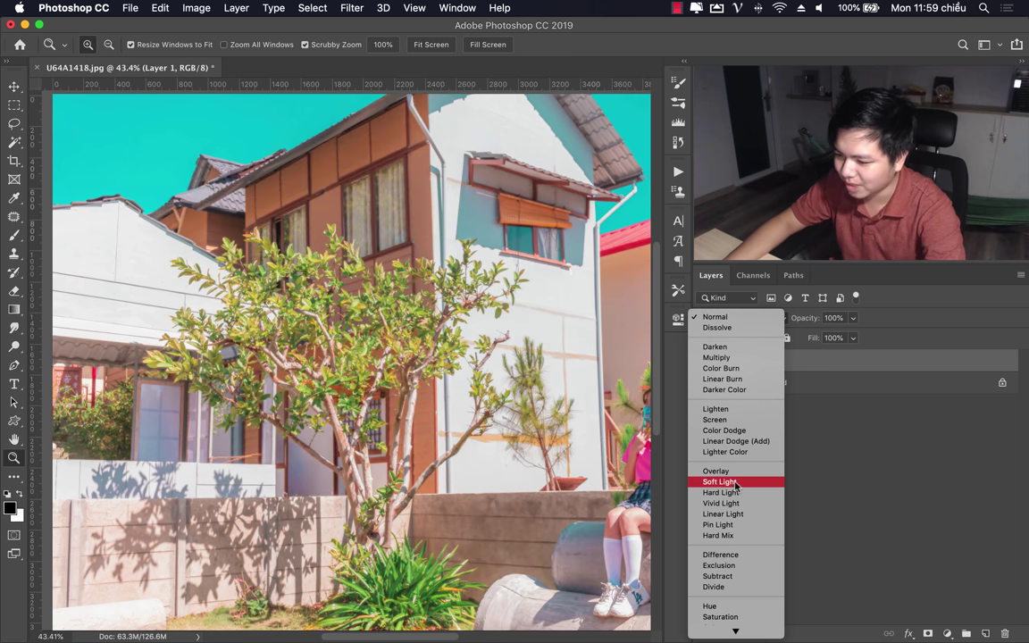
click(735, 483)
scroll(348, 358, down, 5)
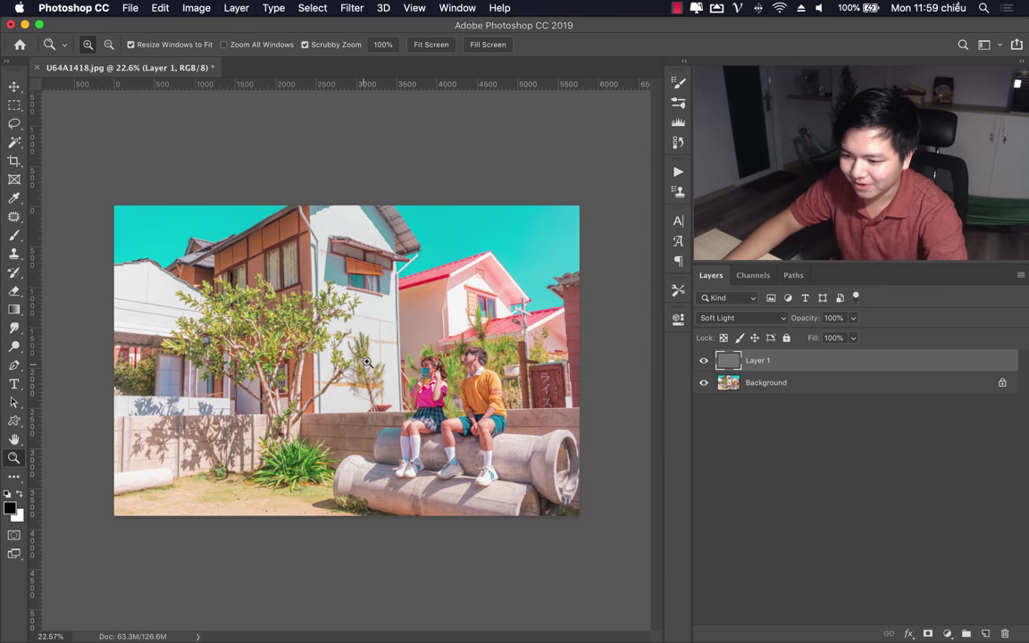
mouse_move(367, 362)
mouse_down()
mouse_move(423, 375)
mouse_move(395, 374)
mouse_up()
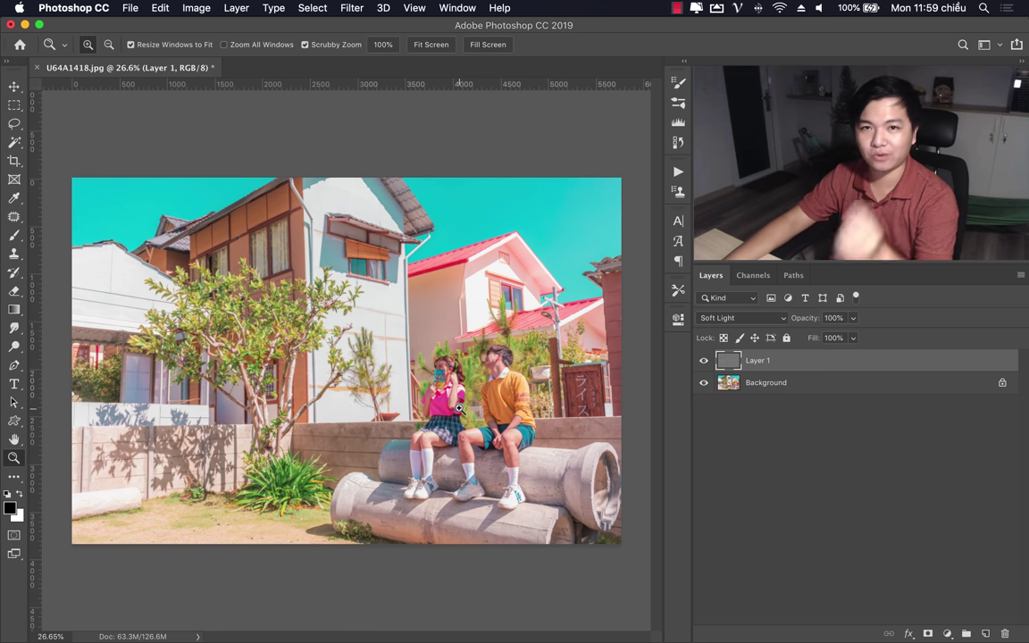
Step: Add a Gradient Map 1 adjustment layer from the Layer menu, turning the photo black and white
click(947, 634)
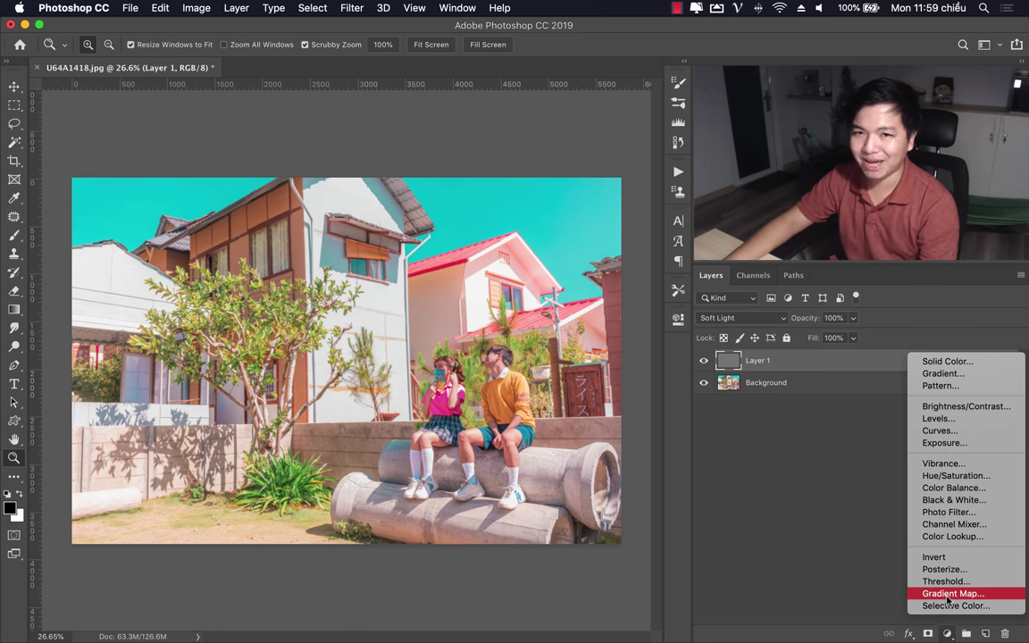
click(947, 634)
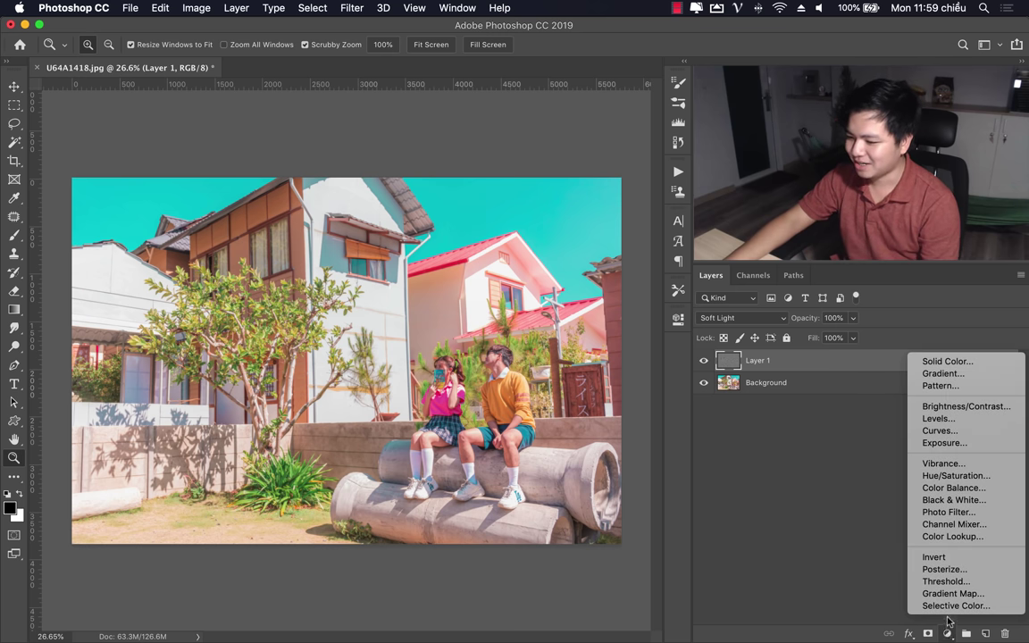
key(Escape)
click(237, 8)
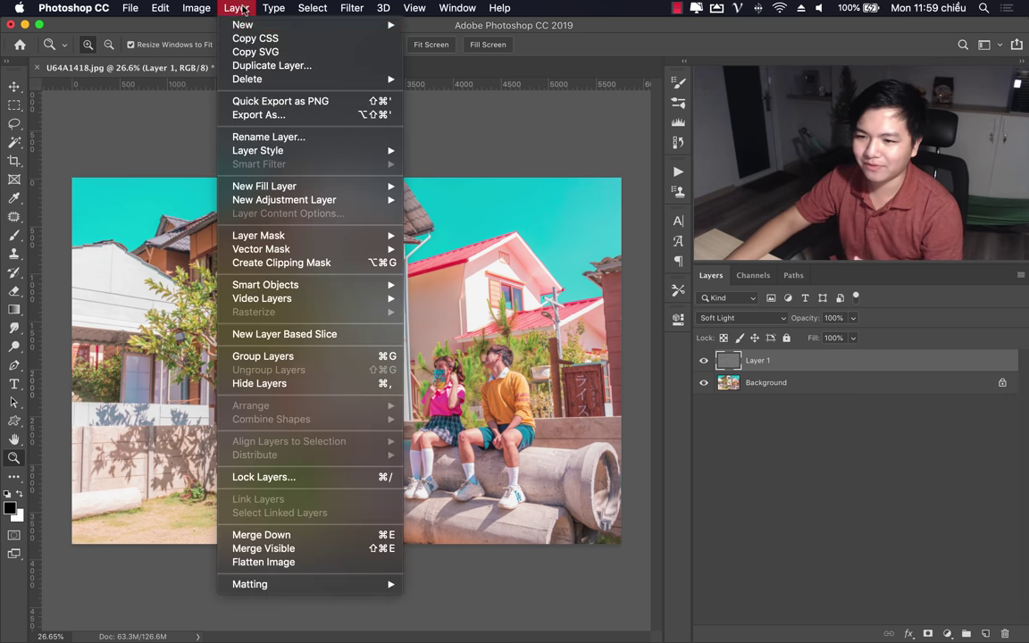
mouse_move(284, 200)
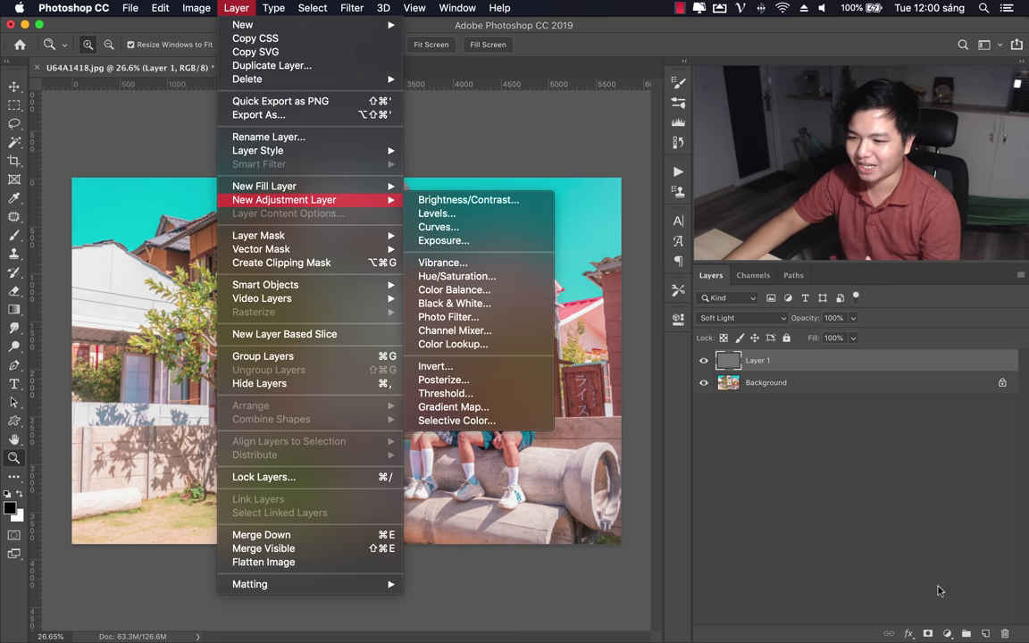
click(454, 407)
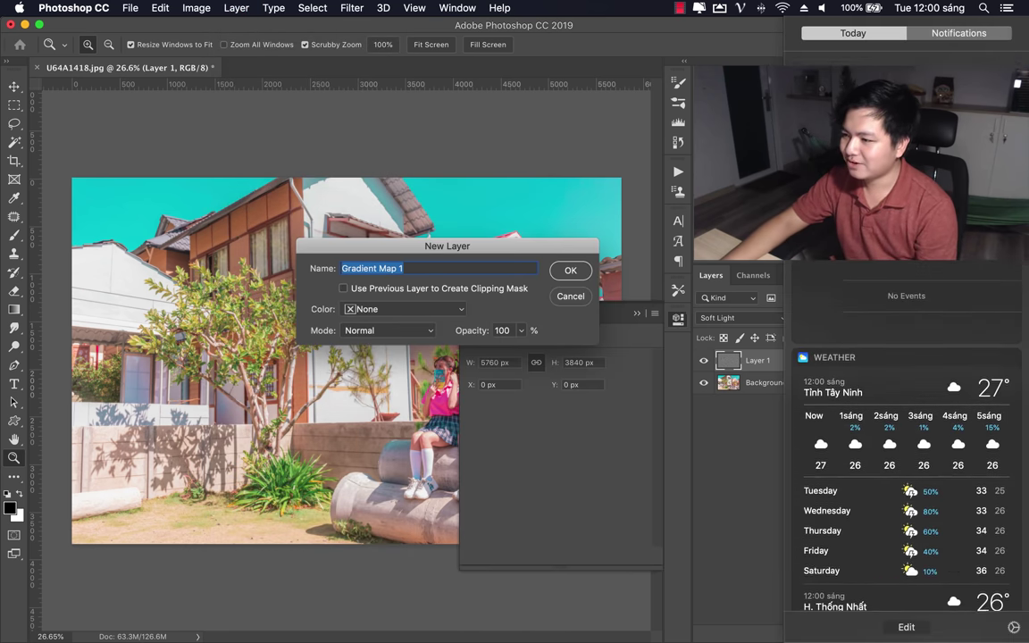
click(770, 37)
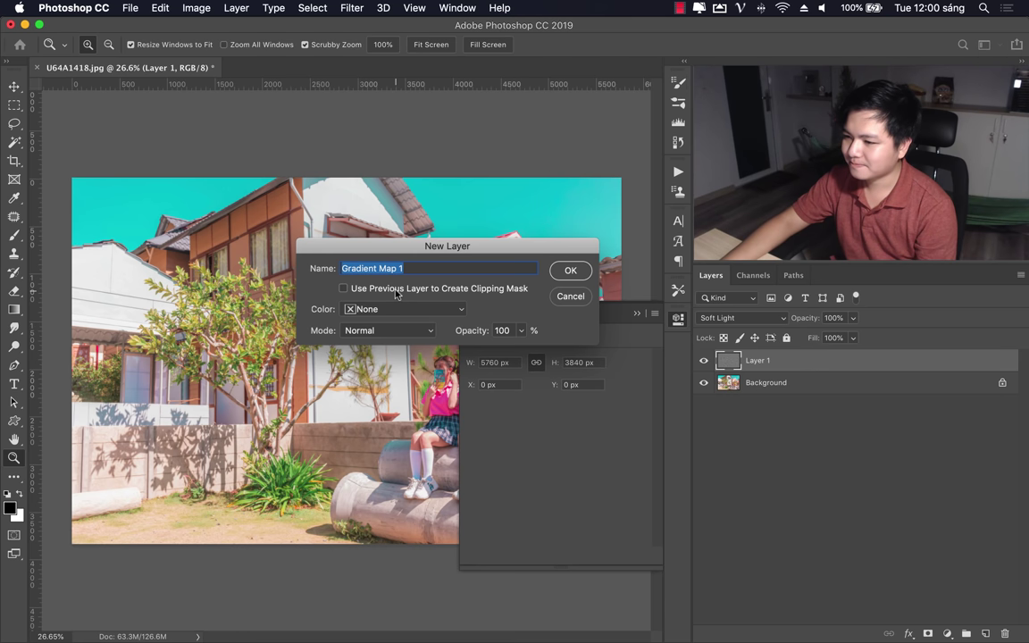
key(Return)
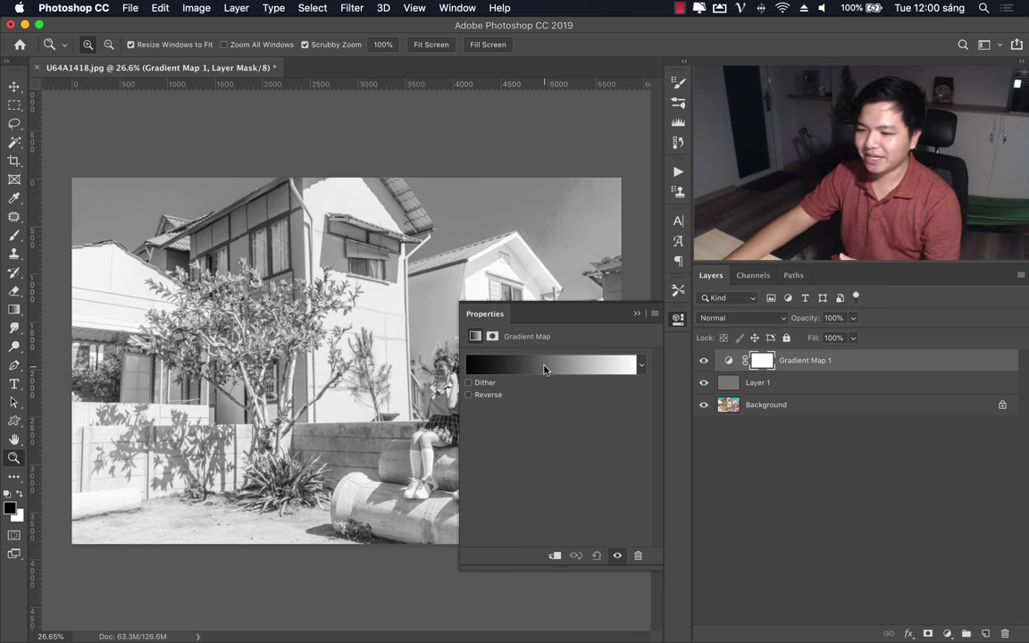
Step: Open Gradient Map 1's Gradient Editor and view the black stop's Color Picker without changes
click(544, 363)
mouse_move(563, 120)
mouse_down()
mouse_move(417, 152)
mouse_move(343, 187)
mouse_up()
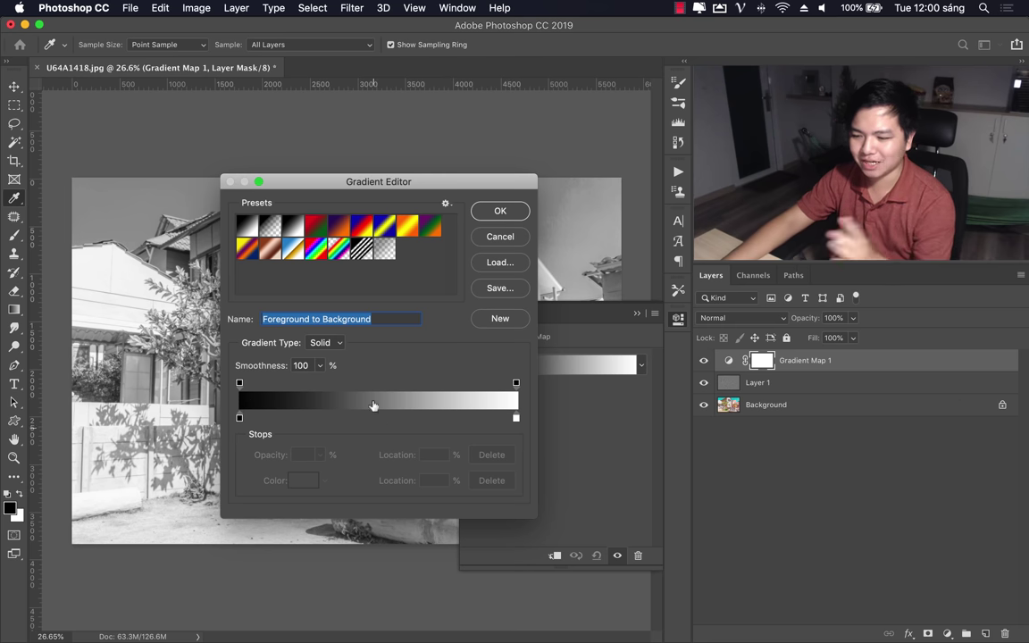
click(240, 418)
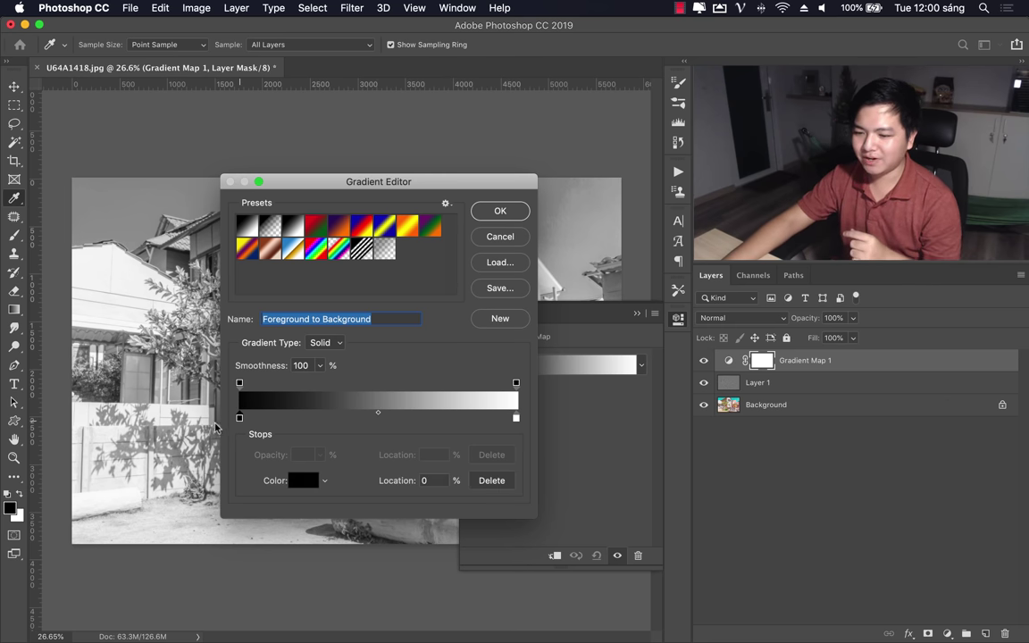
click(304, 481)
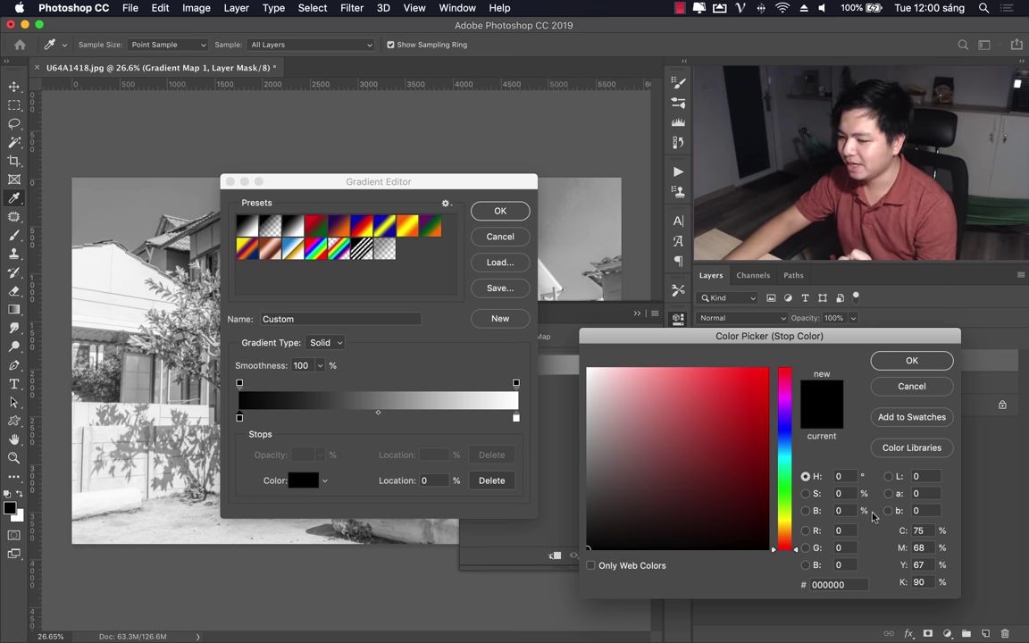
key(Tab)
key(Tab)
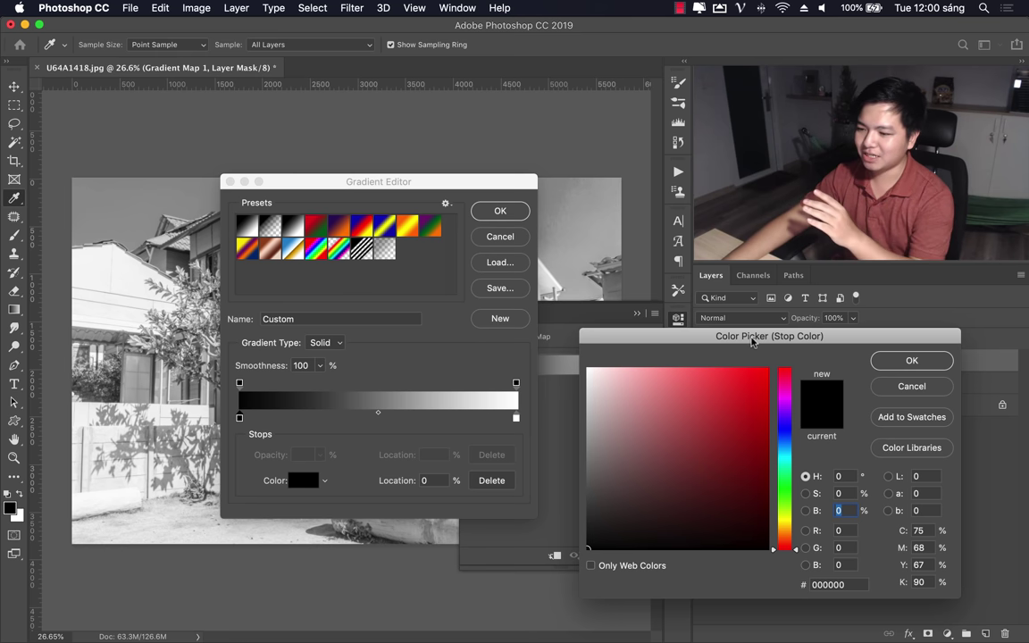
drag(742, 336, 184, 319)
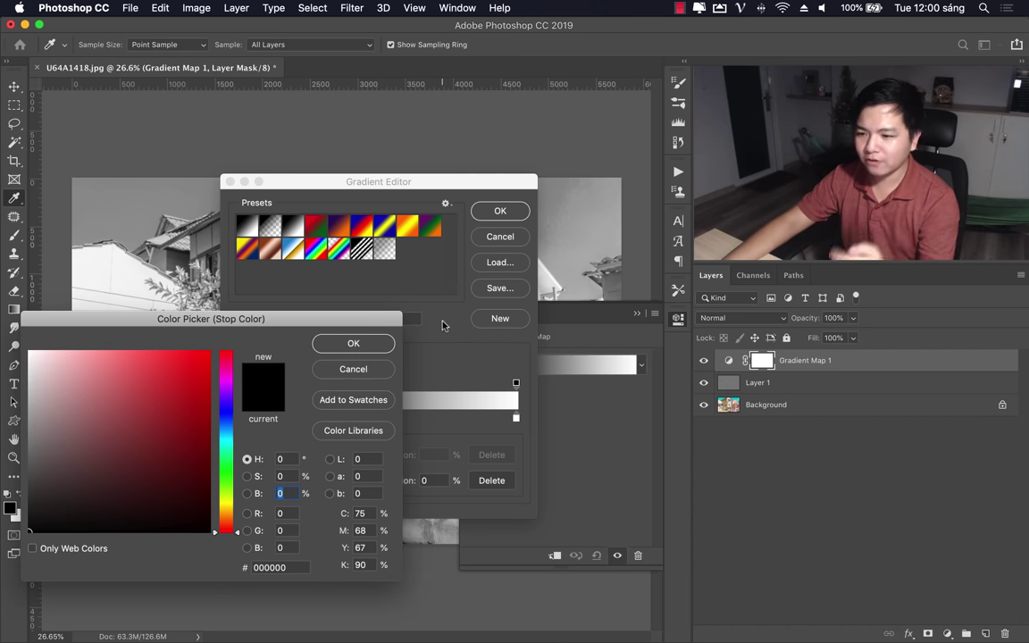
drag(338, 323, 505, 317)
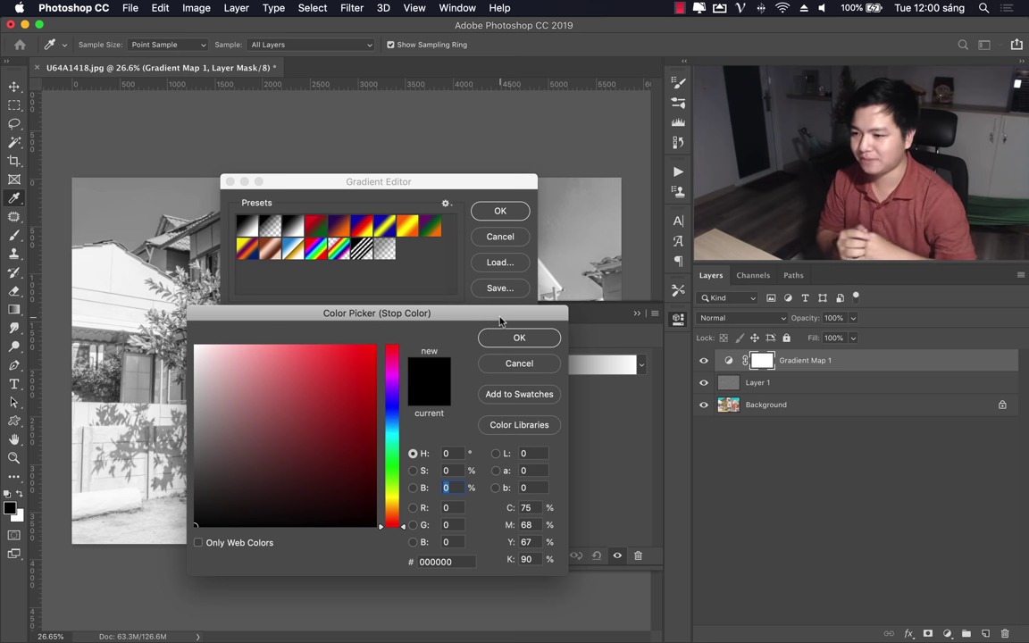
click(520, 363)
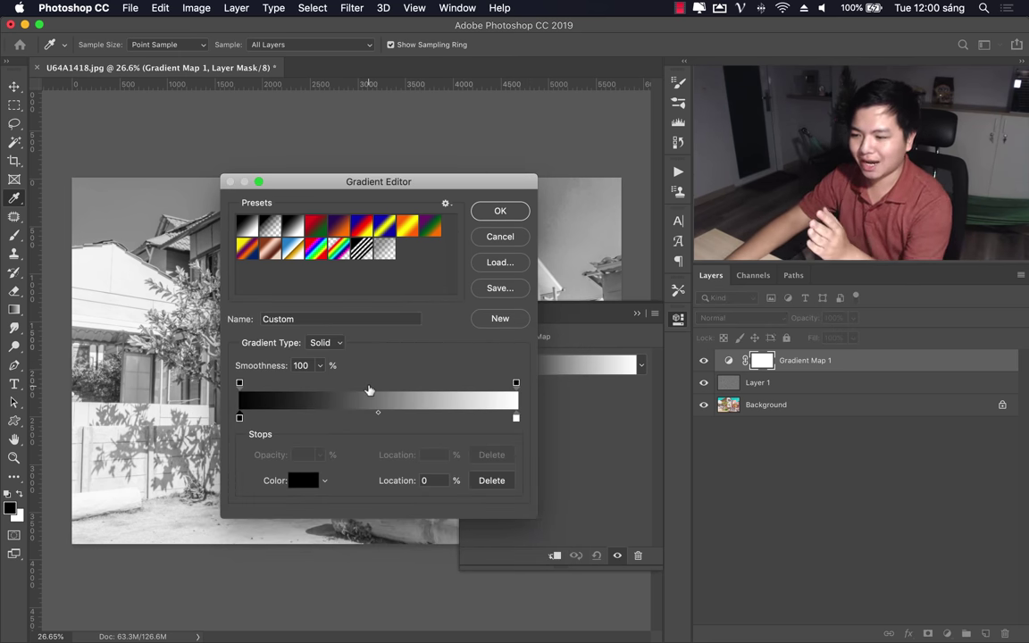
Step: Set the gradient's light-end stop to orange (ffb535)
click(515, 418)
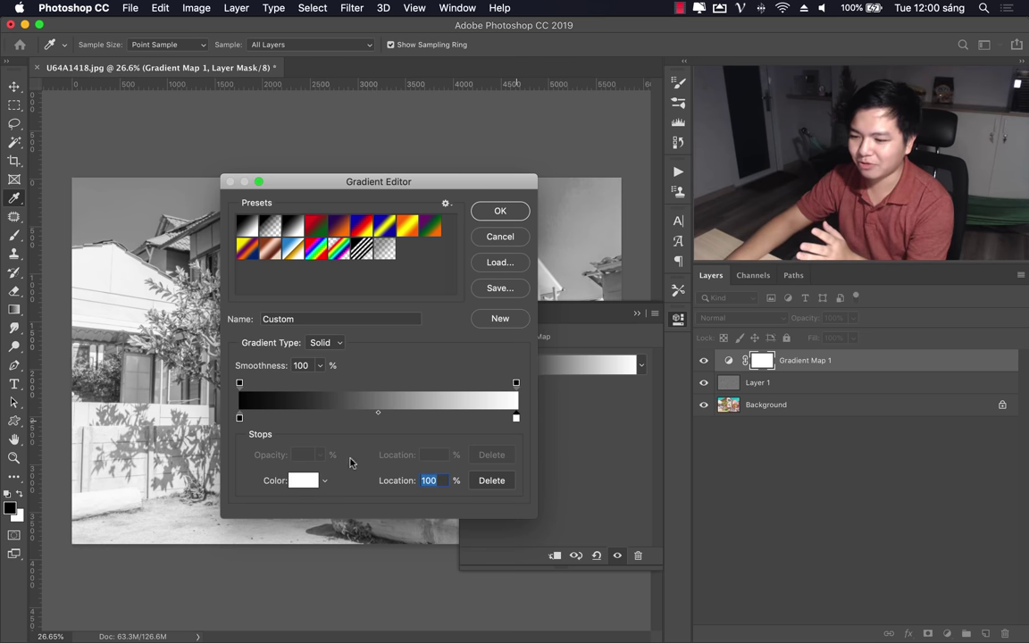
click(298, 481)
click(393, 509)
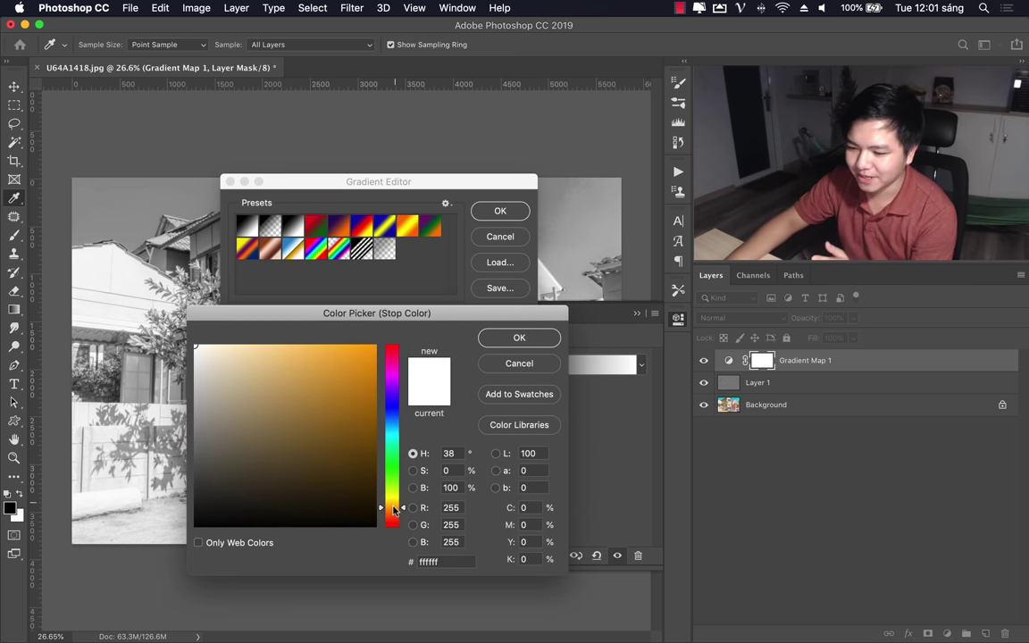
mouse_move(303, 375)
mouse_down()
mouse_move(345, 367)
mouse_move(340, 344)
mouse_up()
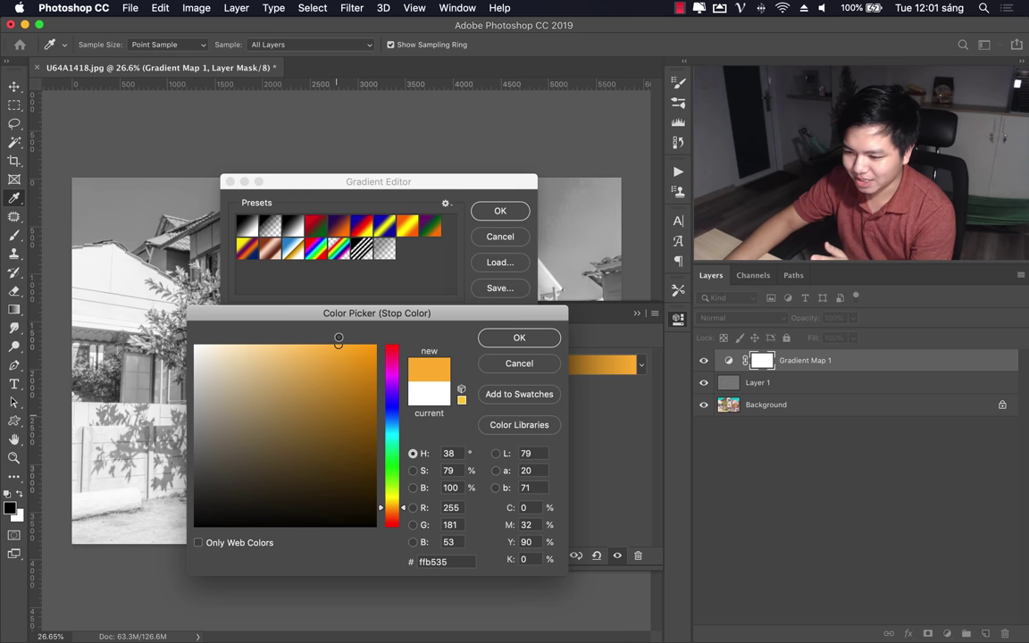
click(535, 338)
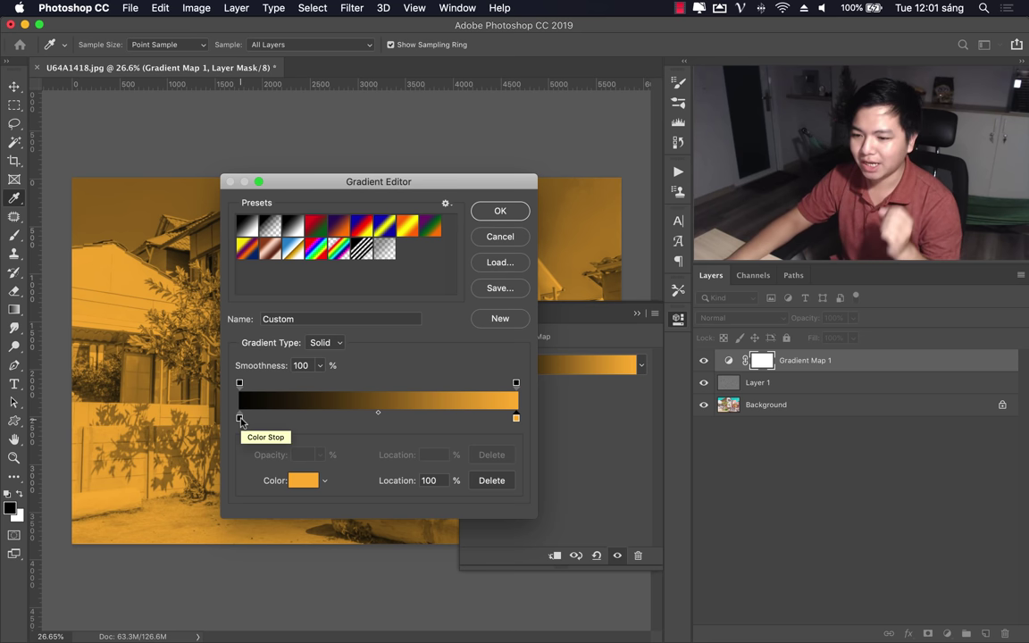
Step: Try a transparent dark end, restore its full opacity, and reopen the black stop's colour
click(240, 419)
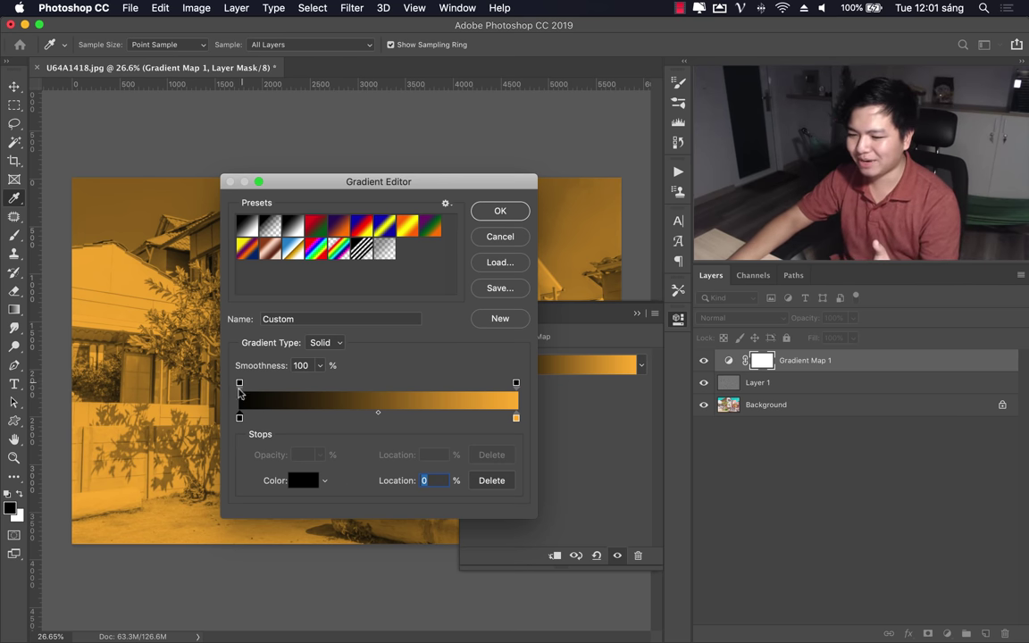
click(239, 385)
click(320, 455)
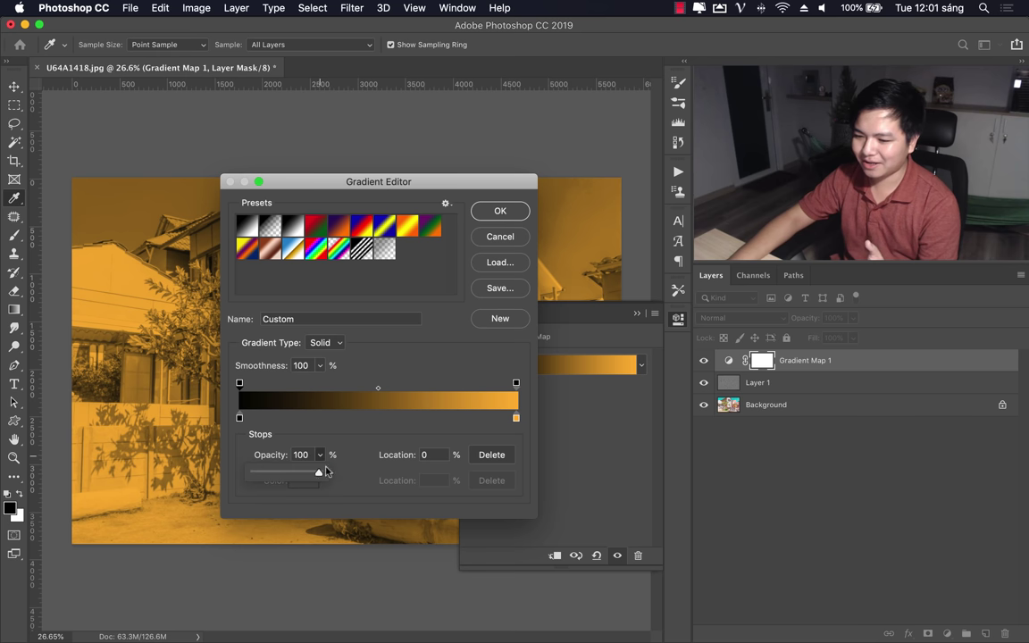
drag(321, 473, 253, 473)
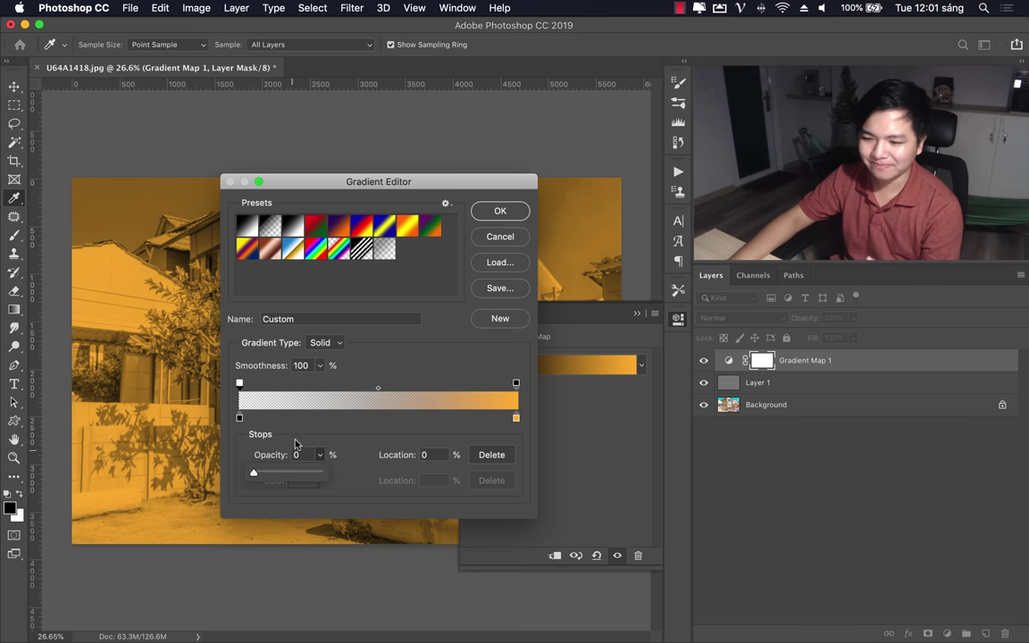
click(296, 444)
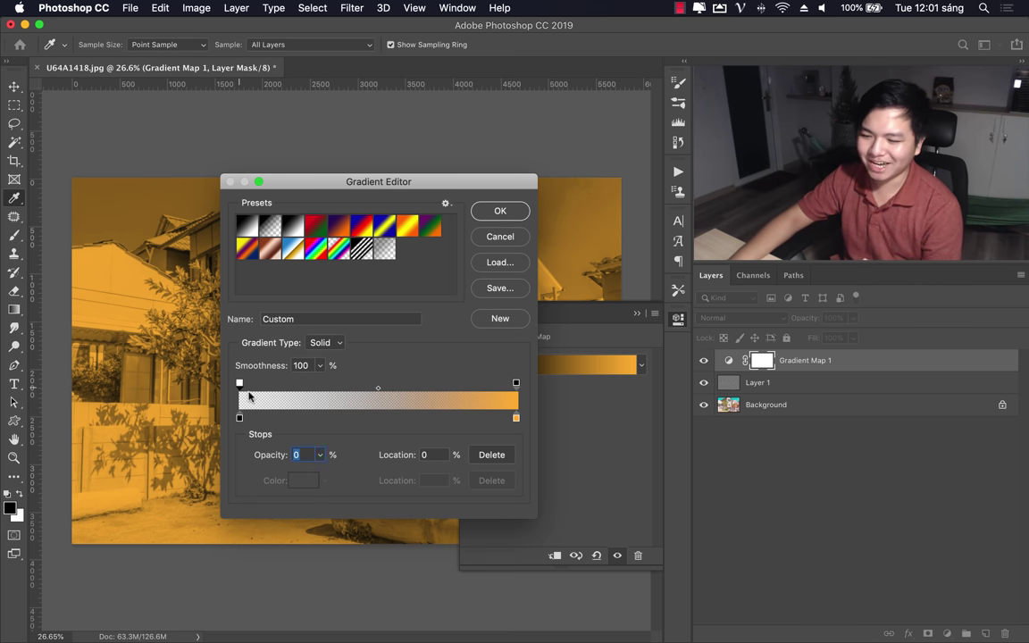
click(320, 454)
drag(317, 473, 439, 480)
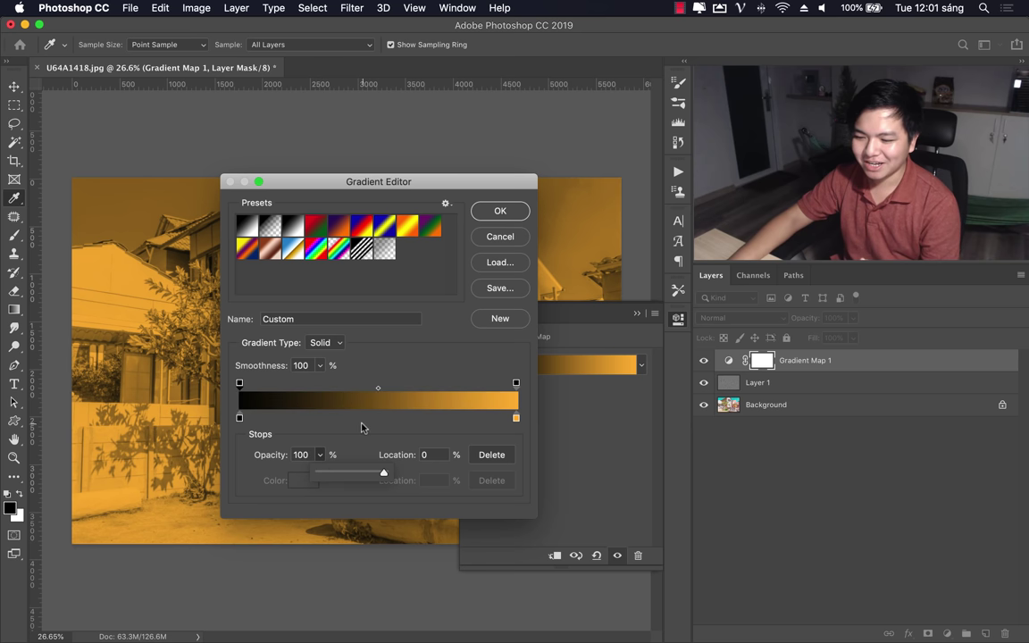
click(239, 417)
click(304, 481)
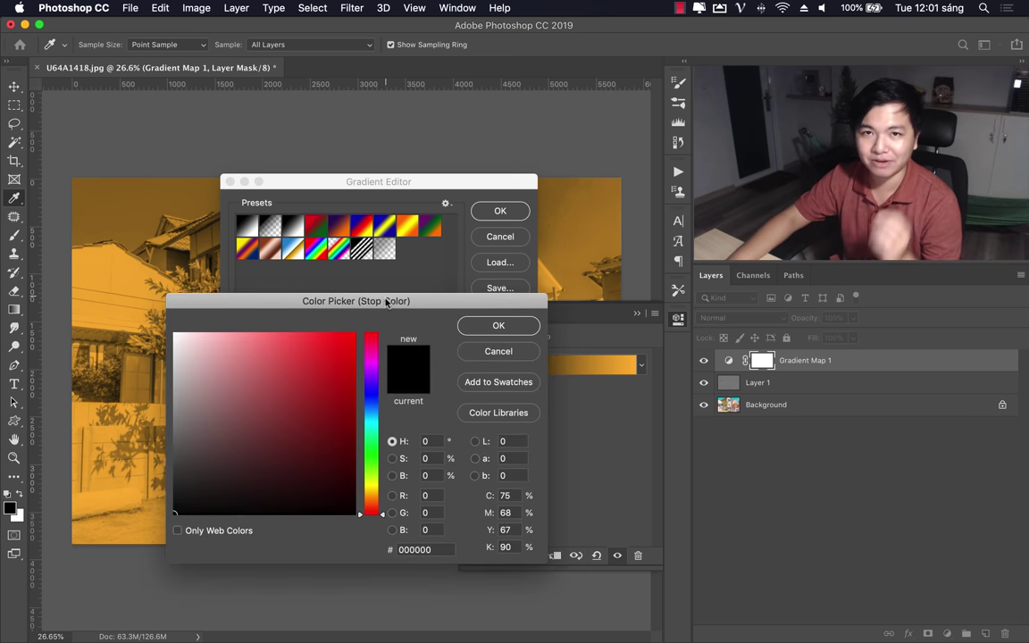
Step: Make the dark gradient stop mid grey with H 0, S 0 and B 50
click(392, 476)
click(189, 437)
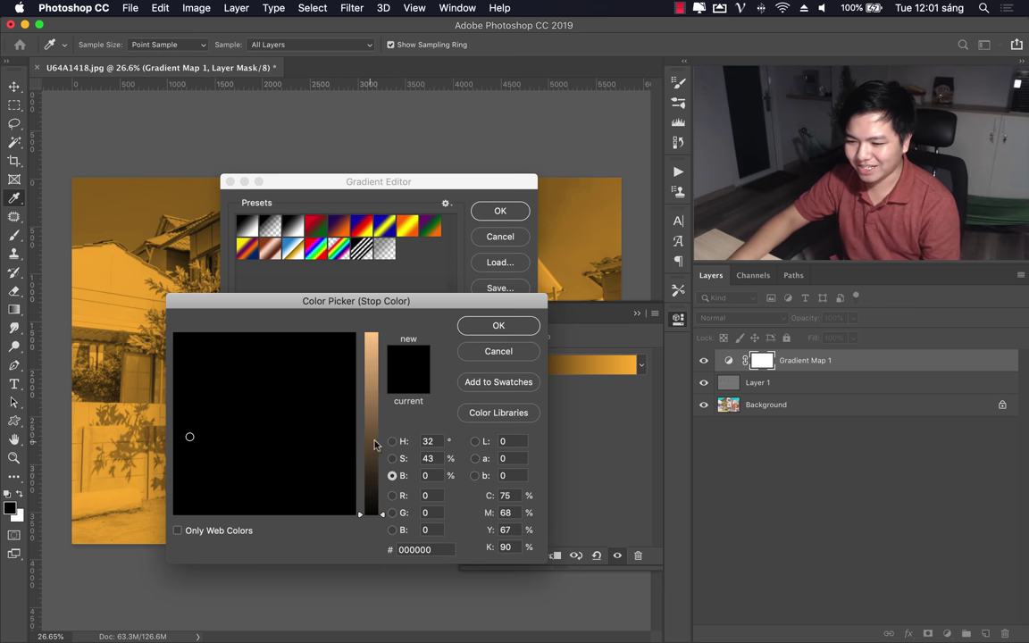
click(392, 442)
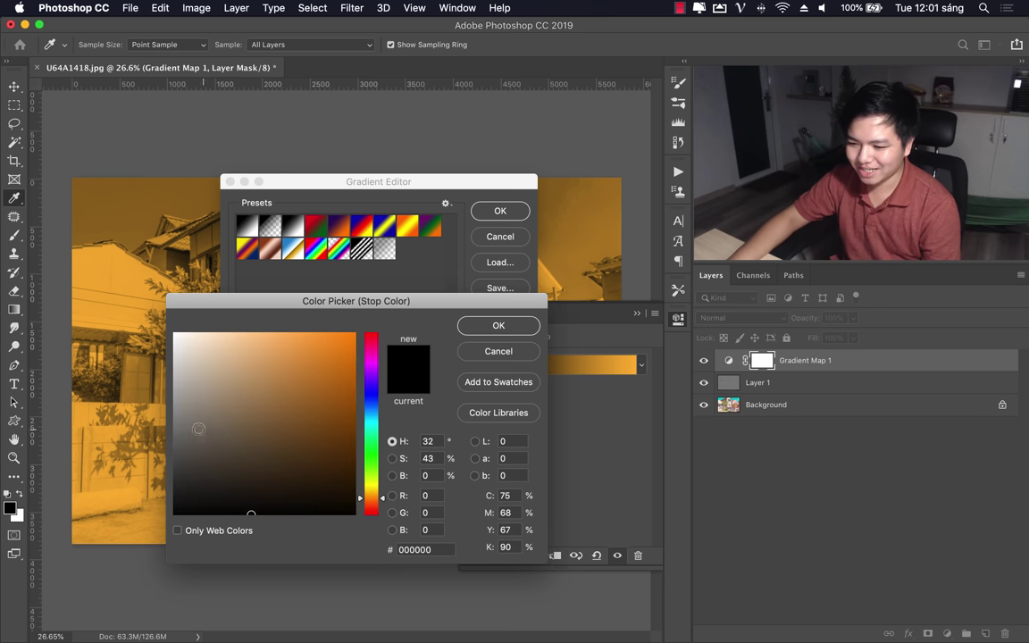
click(174, 418)
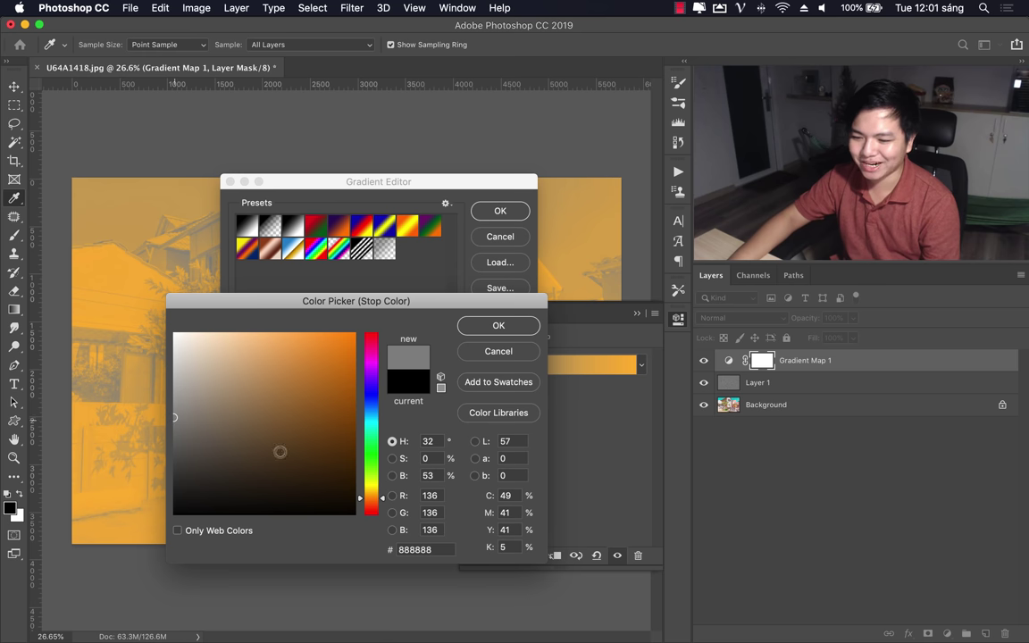
click(399, 476)
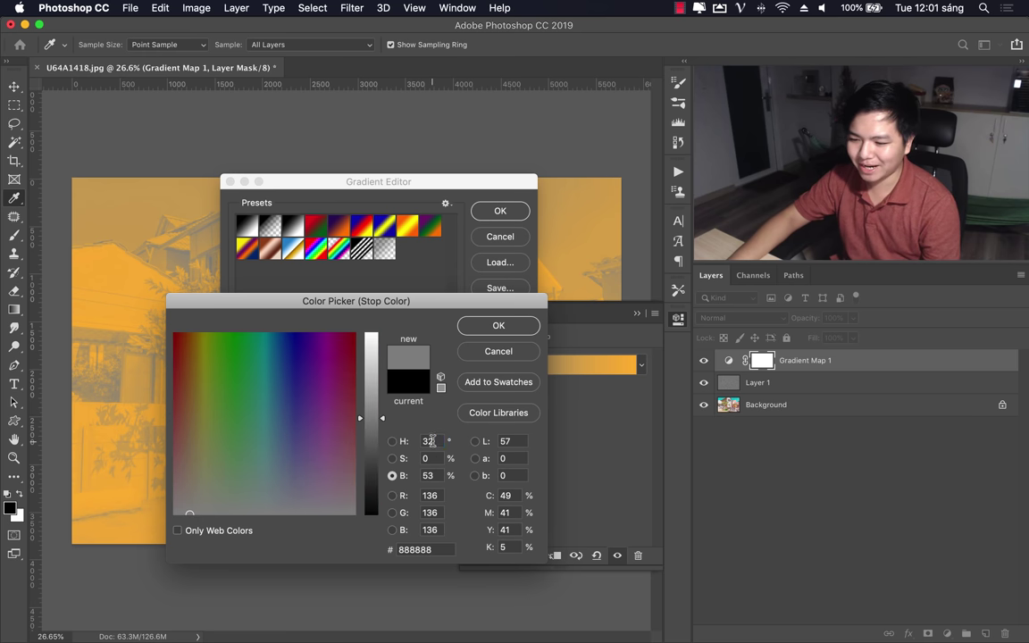
double_click(429, 441)
text(0)
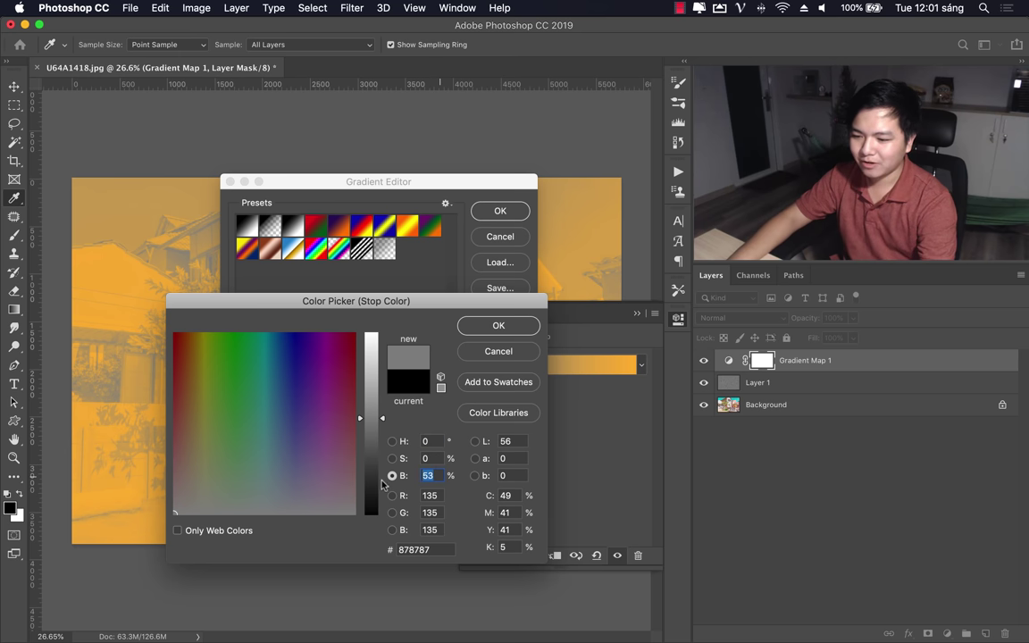
click(391, 476)
text(5)
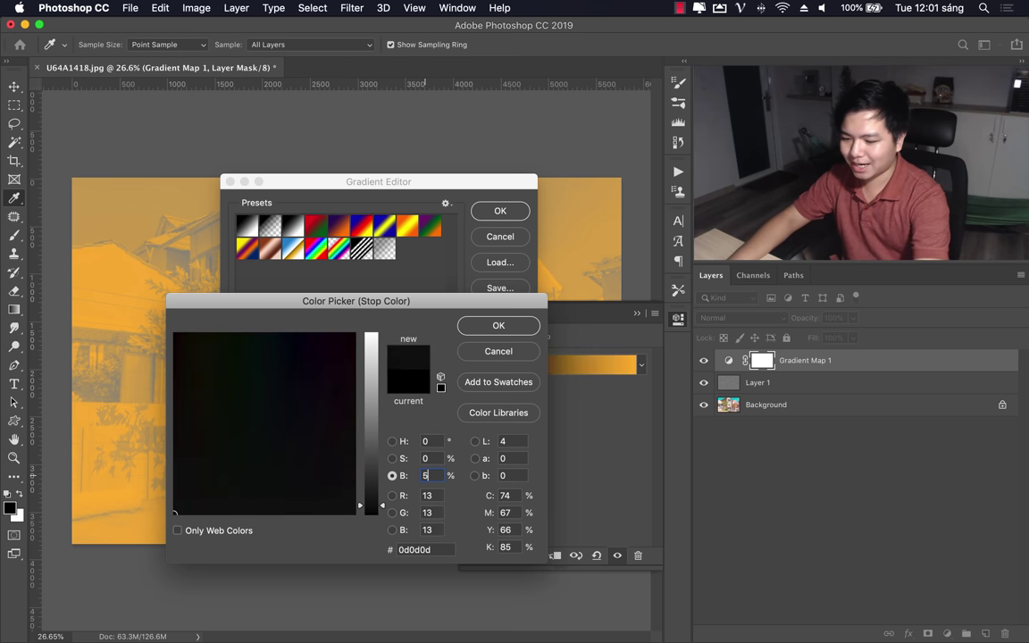
text(0)
click(514, 330)
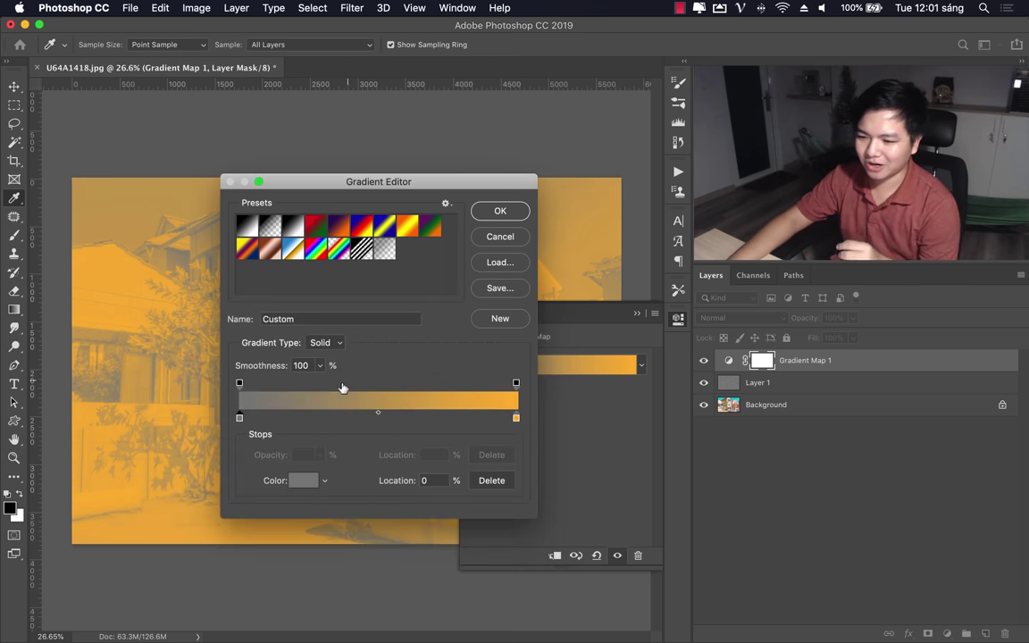
Step: Apply the grey-to-orange gradient and blend Gradient Map 1 in Soft Light
click(500, 212)
key(z)
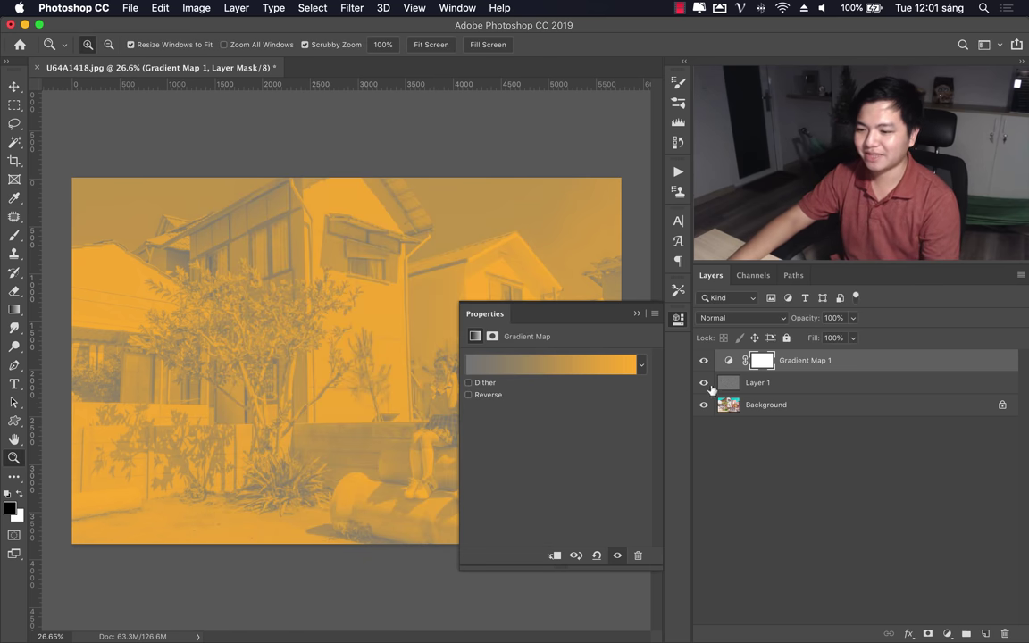
click(742, 318)
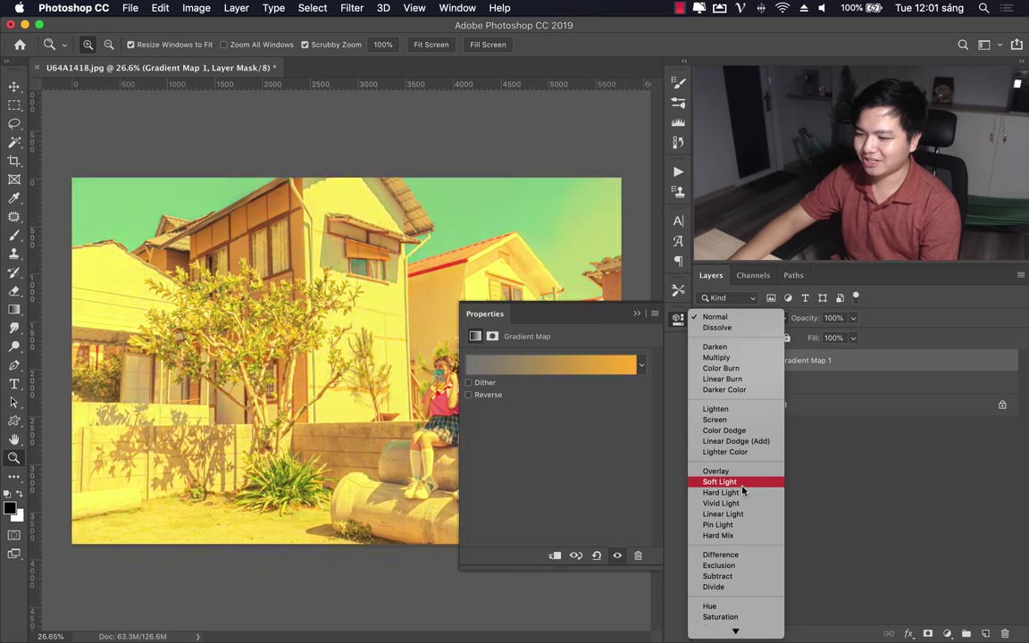
click(741, 481)
Step: Toggle Gradient Map 1's visibility to compare, then select Layer 1
click(637, 314)
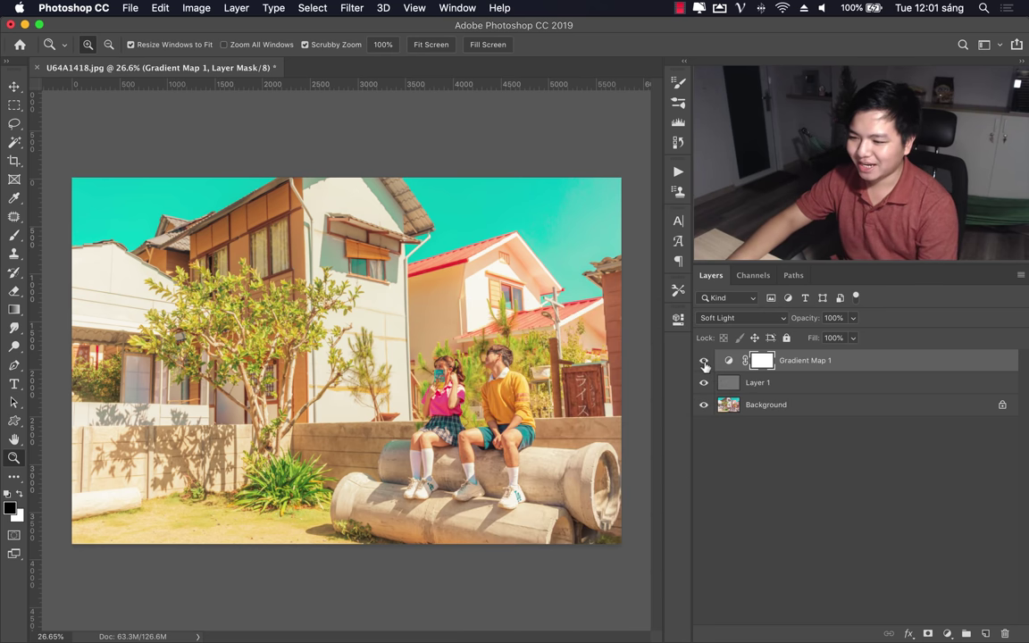
click(704, 360)
click(704, 360)
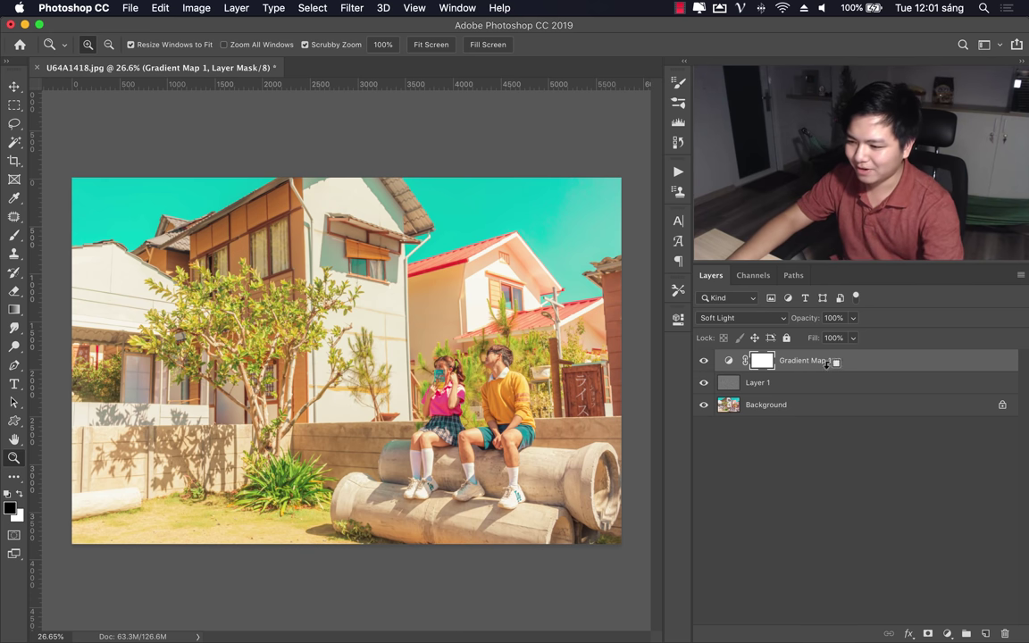
drag(799, 363, 764, 368)
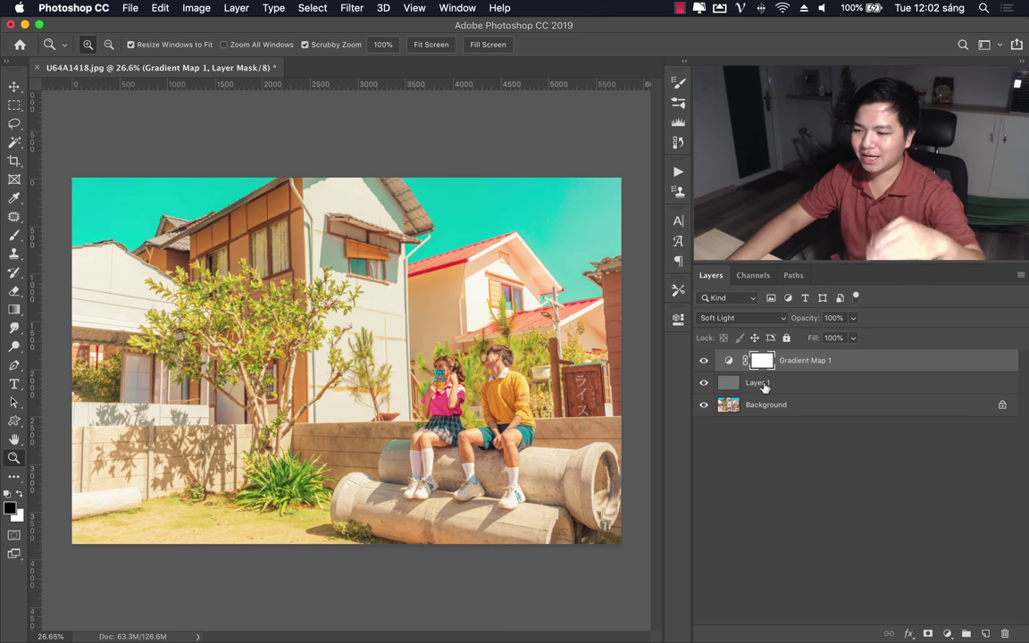
click(764, 383)
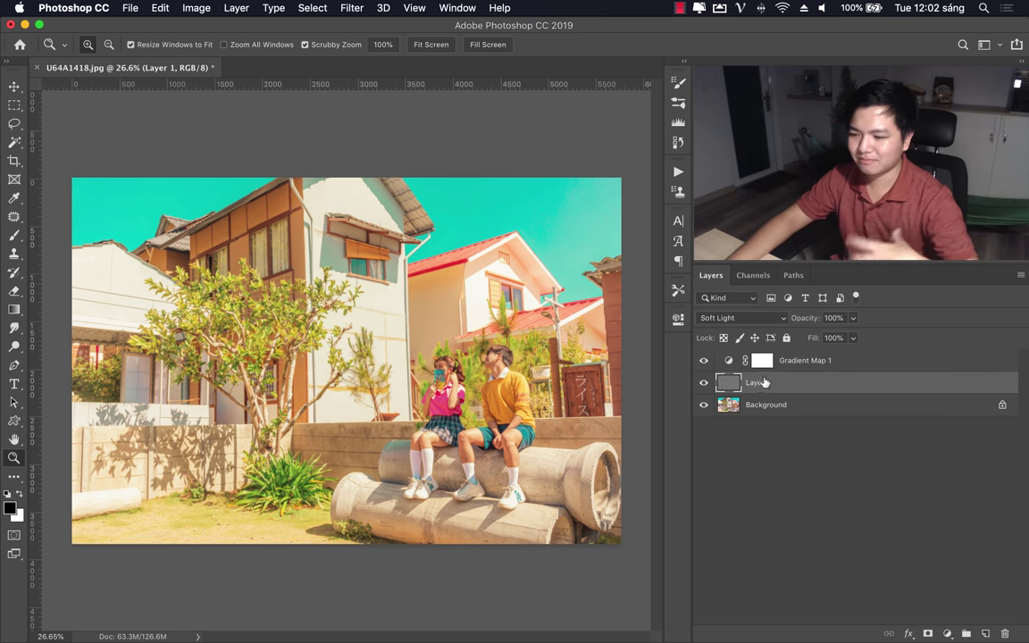
Step: Make Gradient Map 1 a clipping mask on Layer 1 via its right-click menu
right_click(815, 386)
key(Escape)
right_click(800, 361)
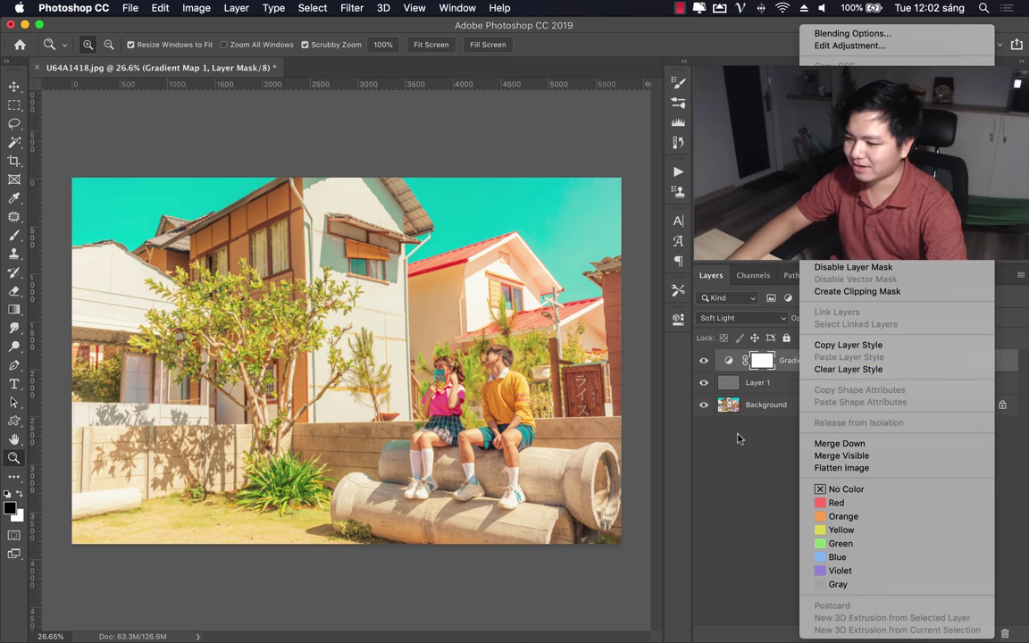
key(Escape)
right_click(810, 362)
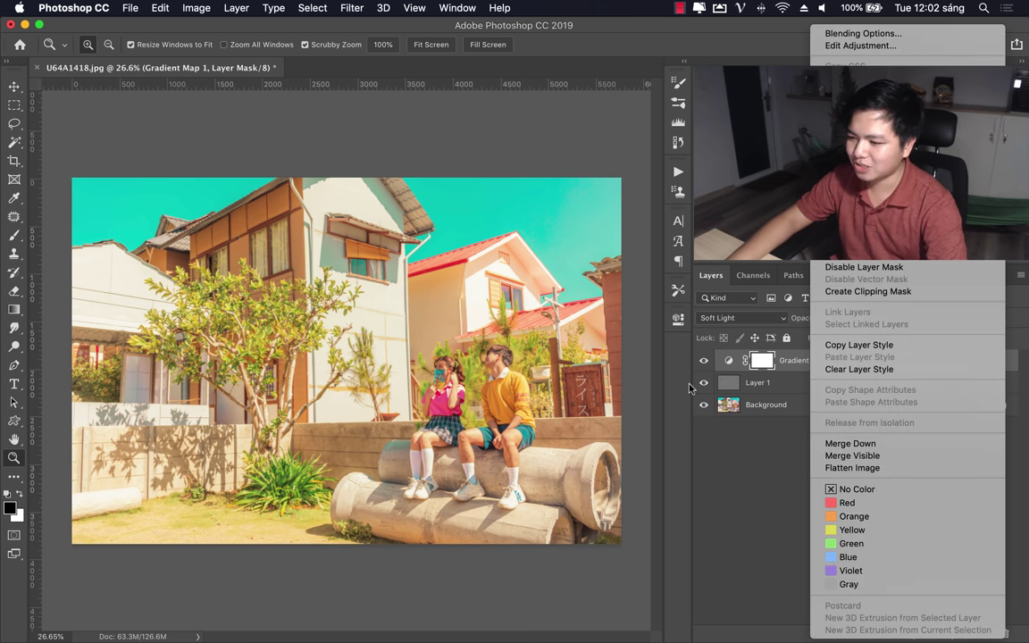
click(890, 294)
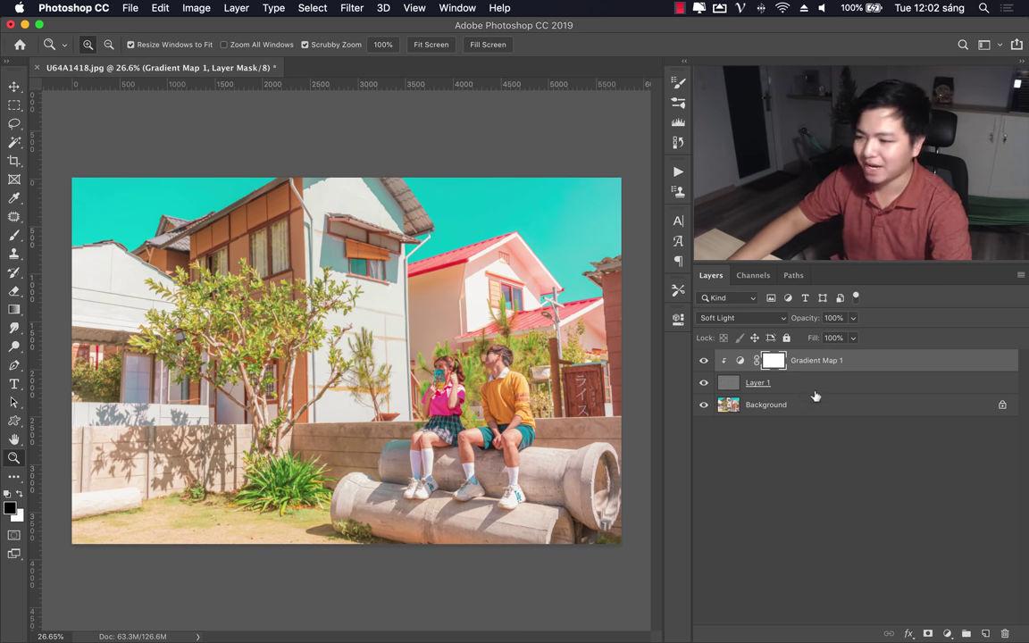
Step: Alt-click between the layers to release and re-clip Gradient Map 1
key(alt)
alt+click(797, 367)
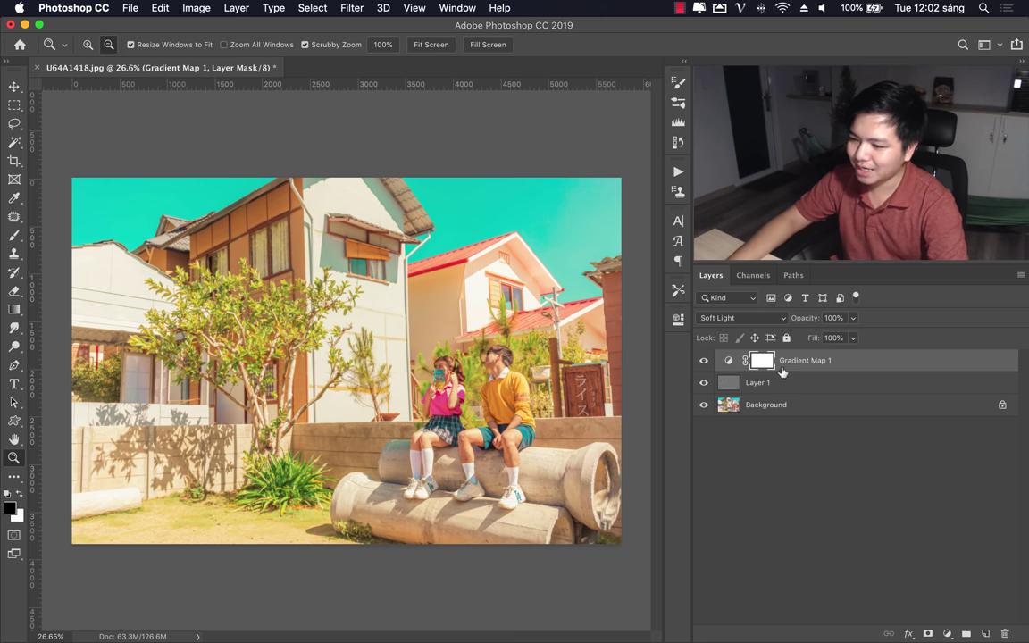
drag(733, 370, 832, 371)
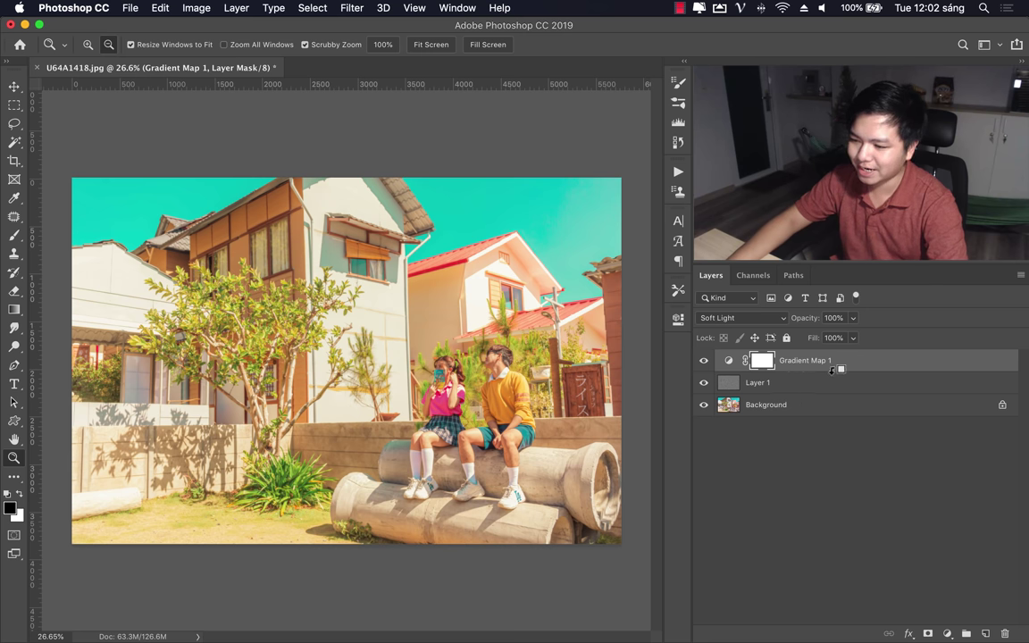
alt+click(848, 369)
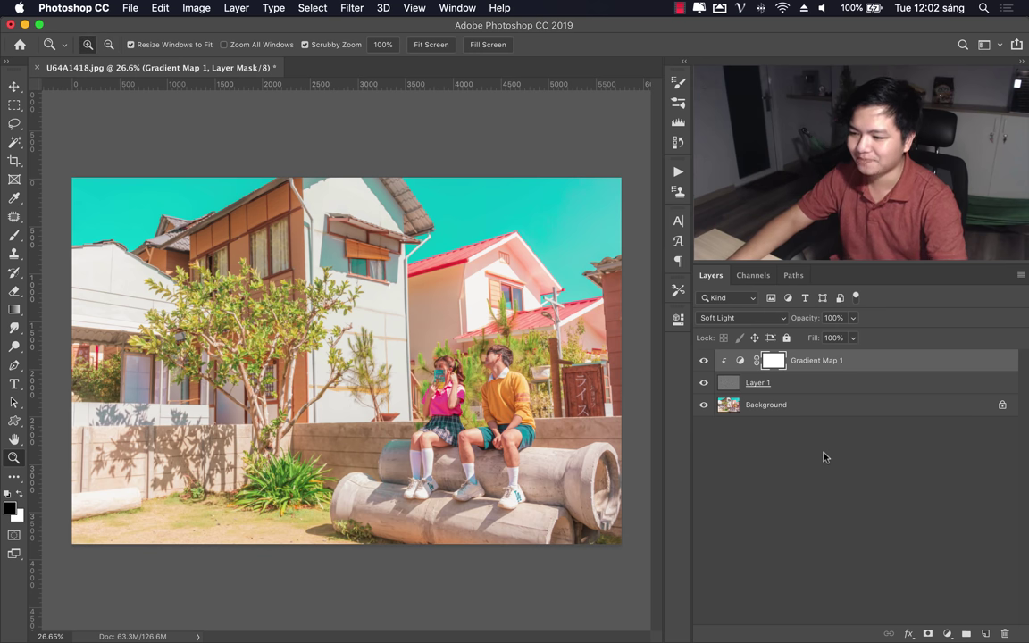
click(704, 361)
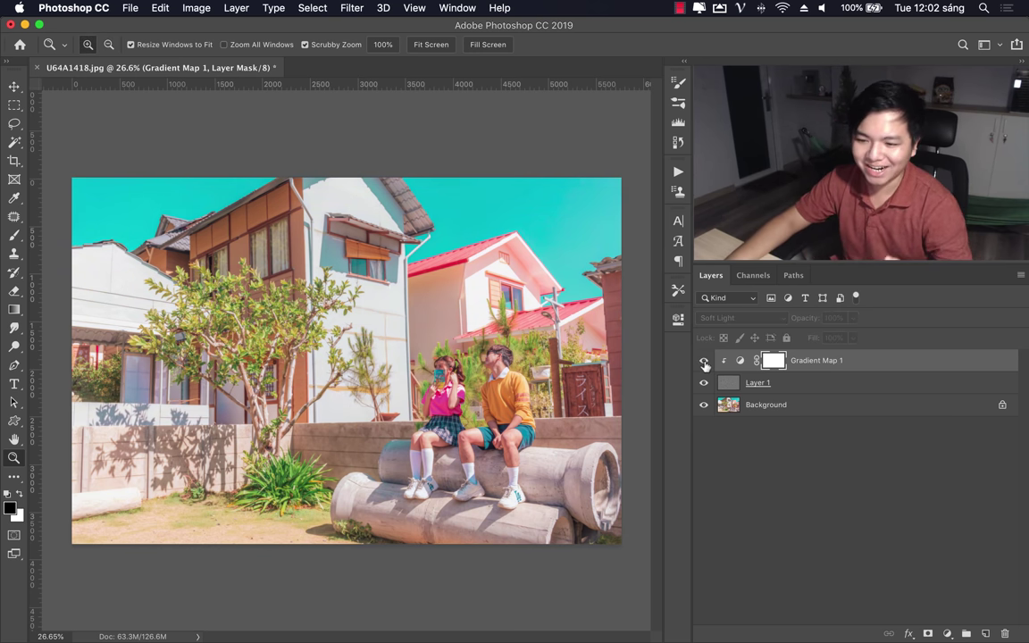
click(704, 362)
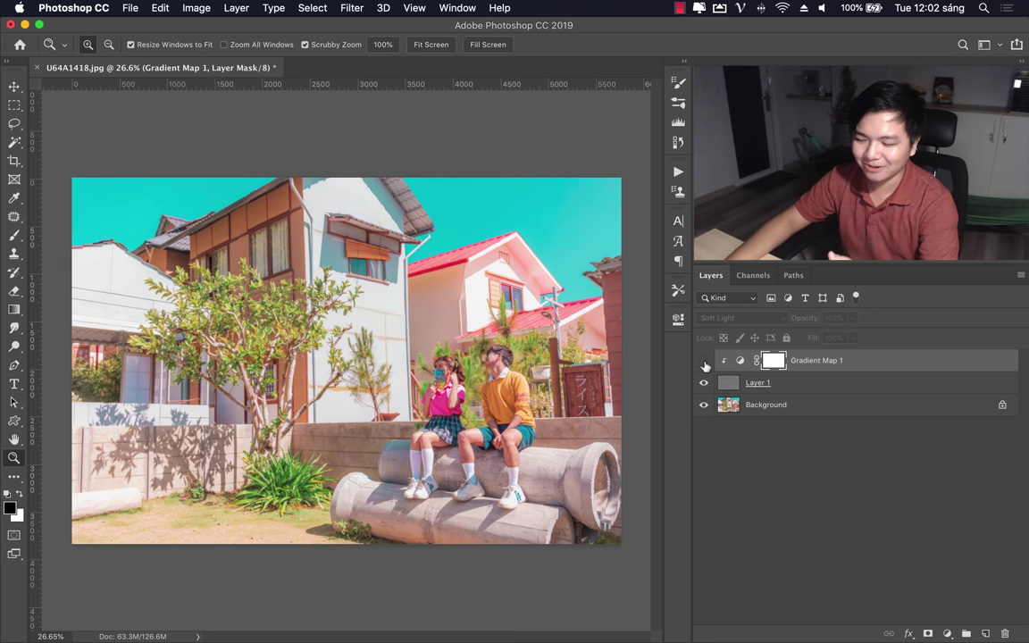
click(705, 362)
click(704, 362)
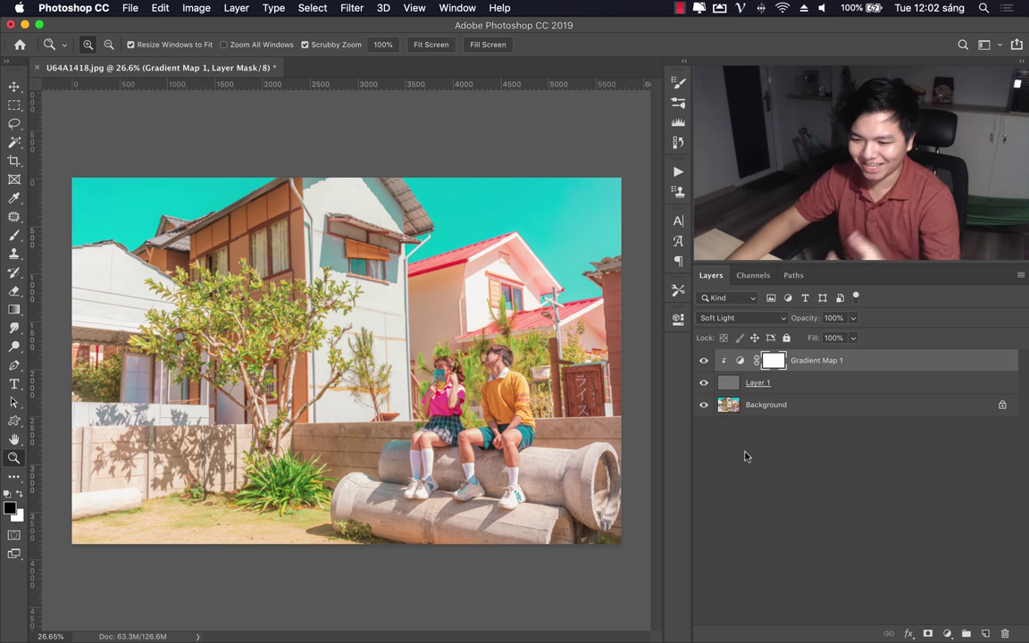
click(436, 383)
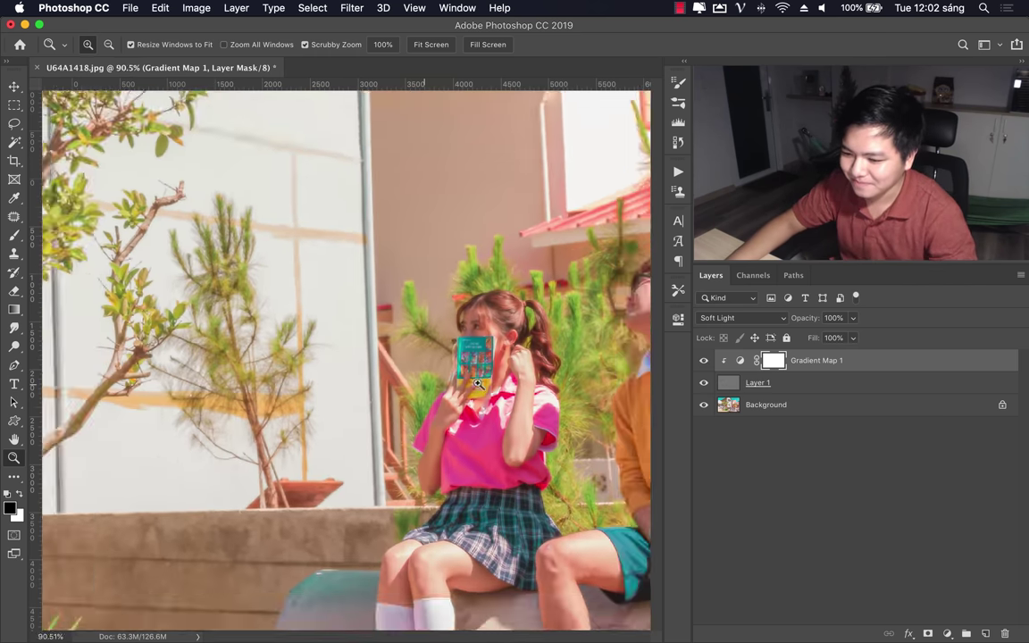
key(super+0)
drag(408, 371, 376, 371)
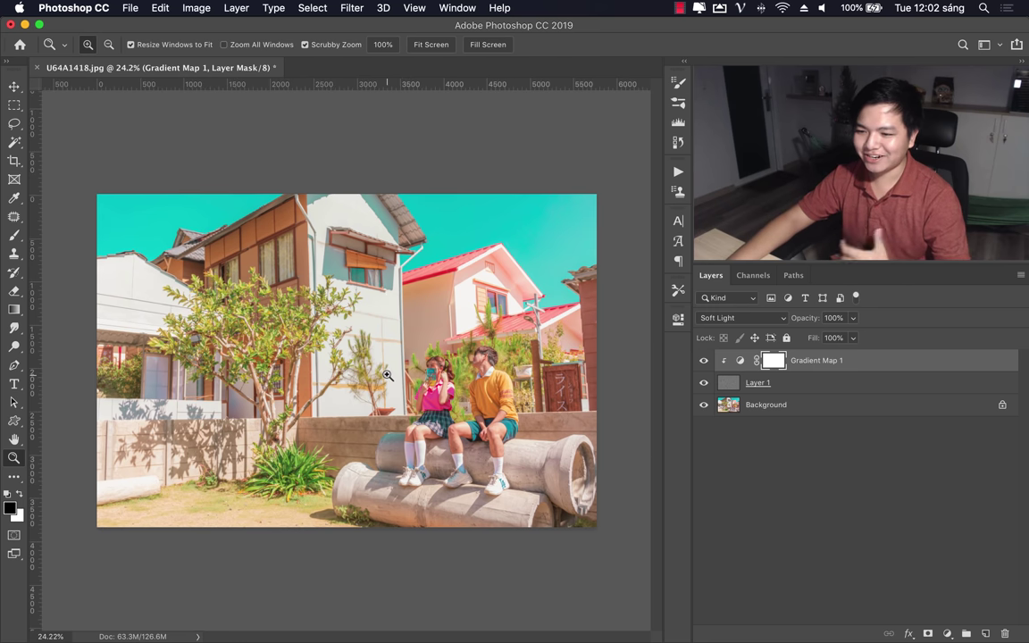
click(761, 407)
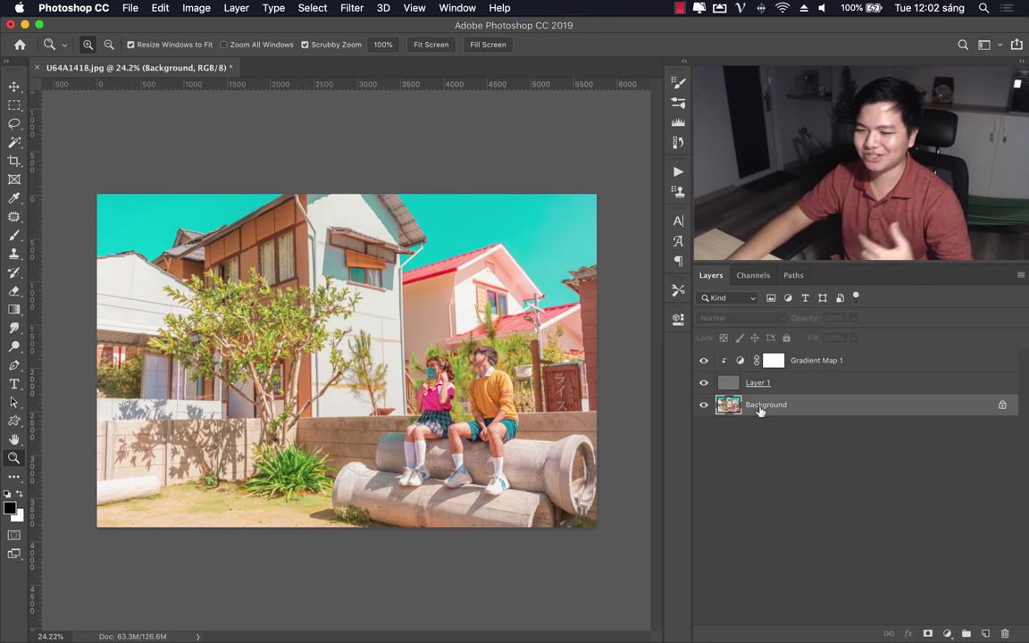
Step: Duplicate Background into a Background copy layer and open the Filter menu for Oil Paint
key(super+j)
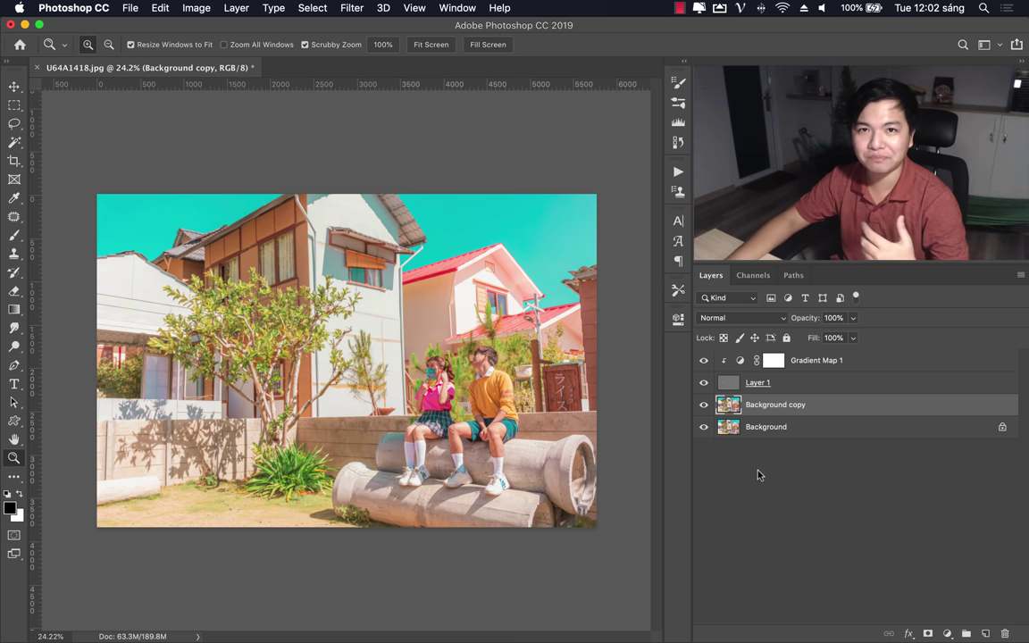
click(349, 9)
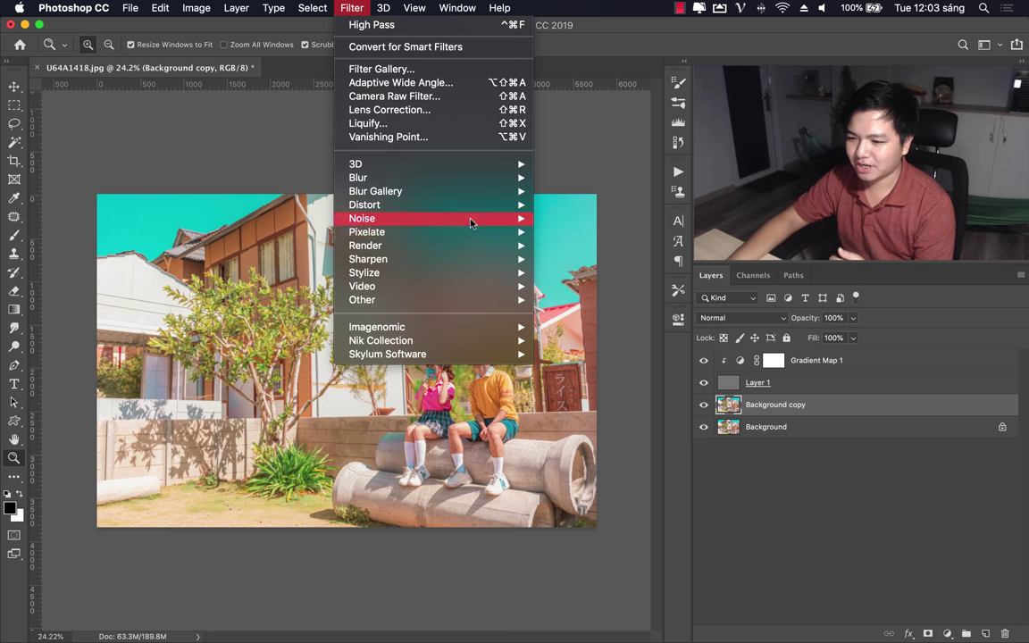
mouse_move(363, 273)
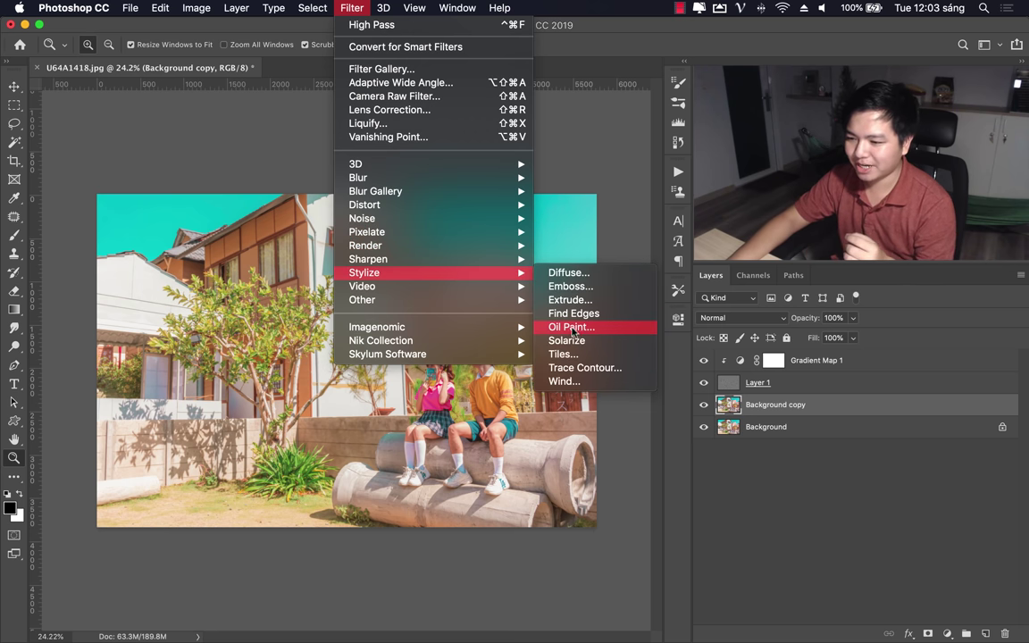
Step: Apply Oil Paint with Stylization 5.0, Cleanliness 1.6, Scale 0.8, Bristle Detail 0.3, Lighting off
click(579, 330)
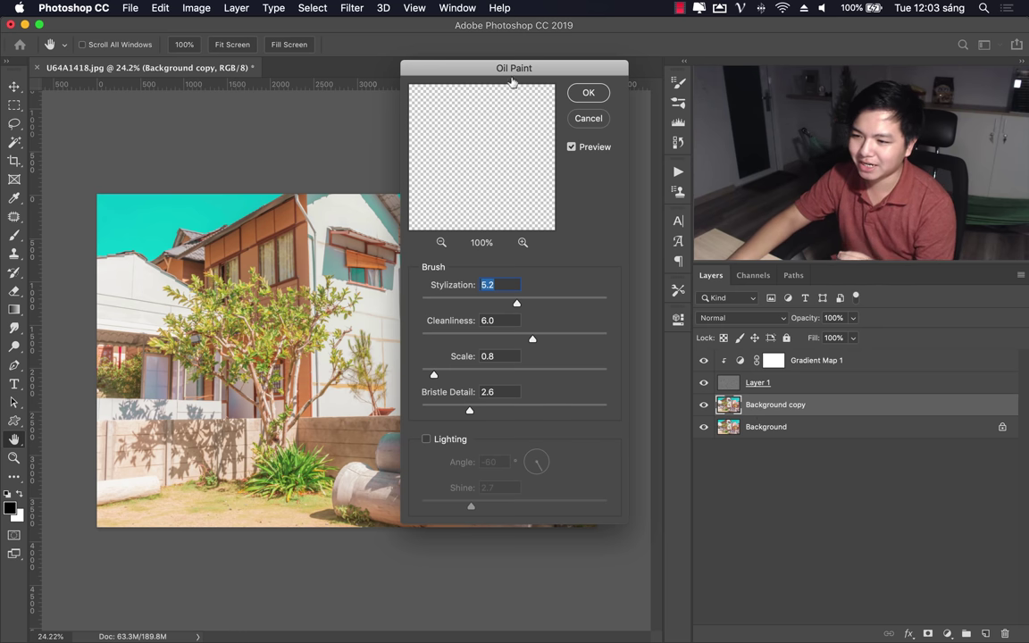
drag(520, 68, 516, 82)
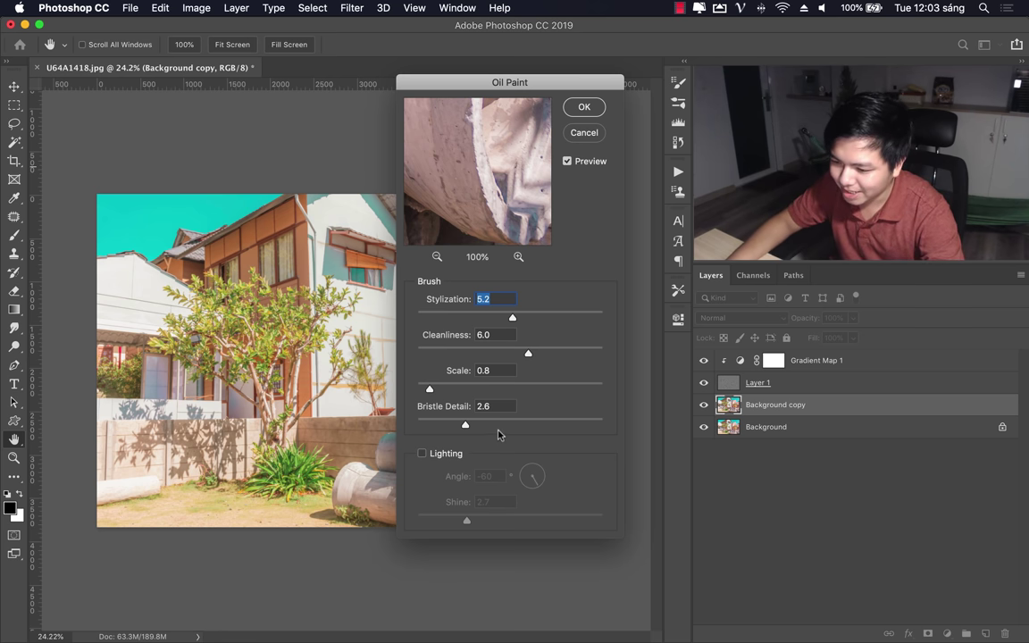
click(425, 454)
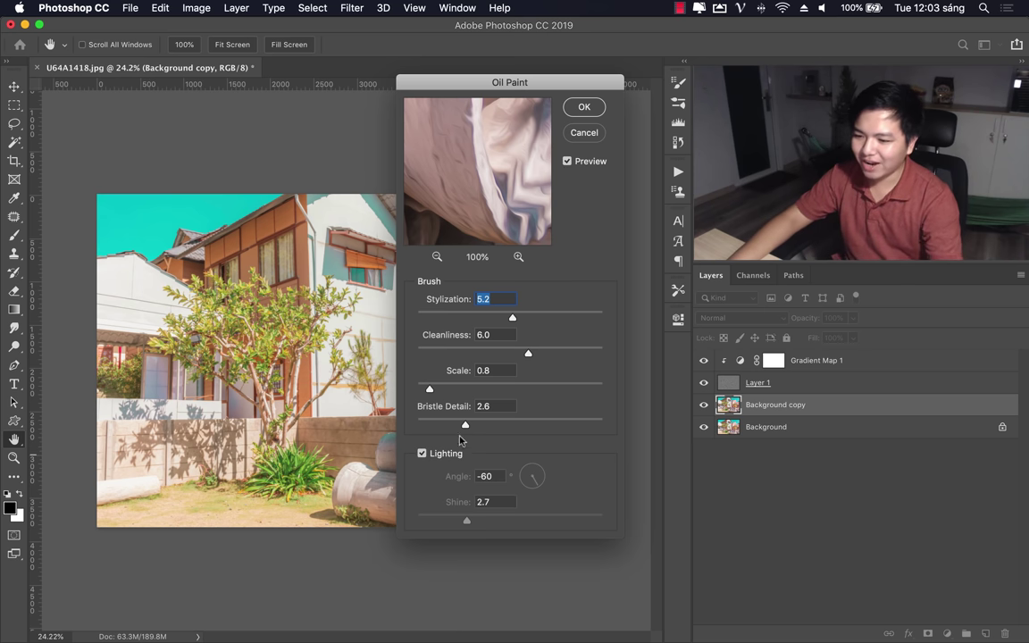
drag(502, 428, 593, 426)
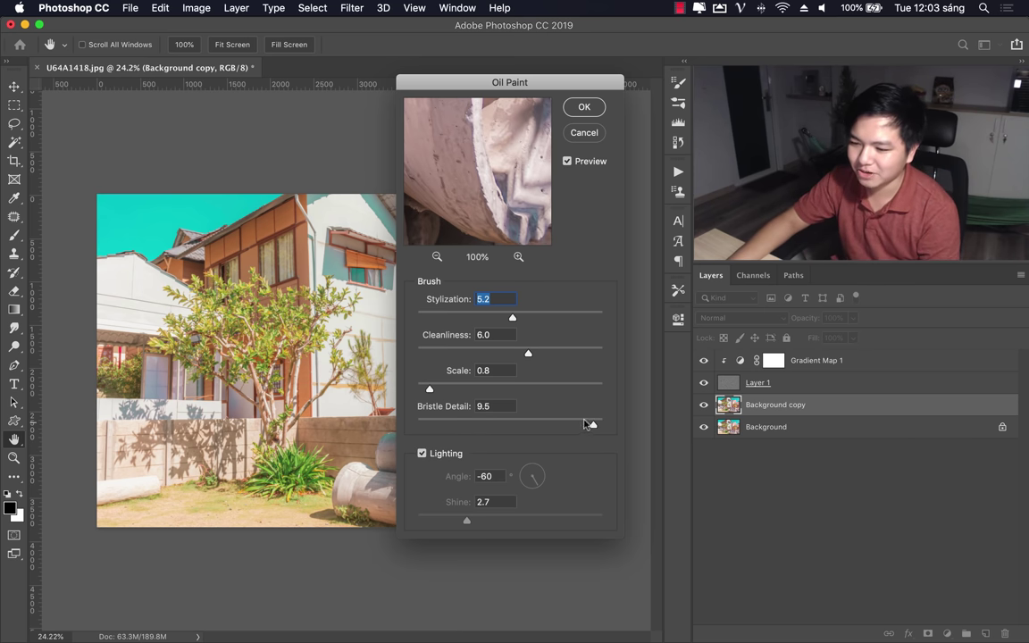
drag(483, 131, 475, 173)
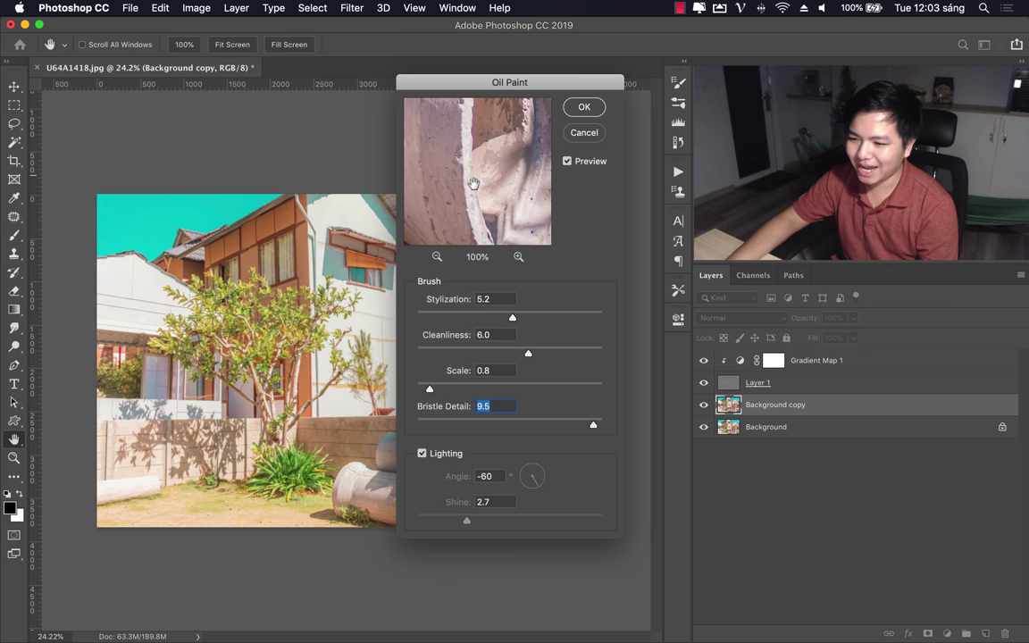
mouse_move(475, 158)
mouse_down()
mouse_move(480, 133)
mouse_move(490, 176)
mouse_up()
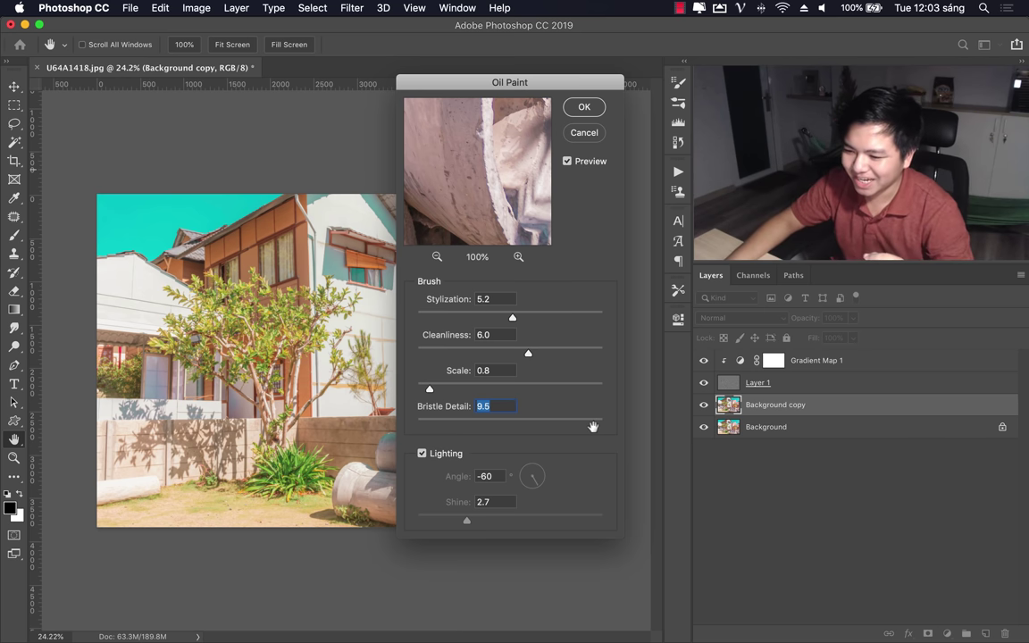
drag(593, 425, 422, 426)
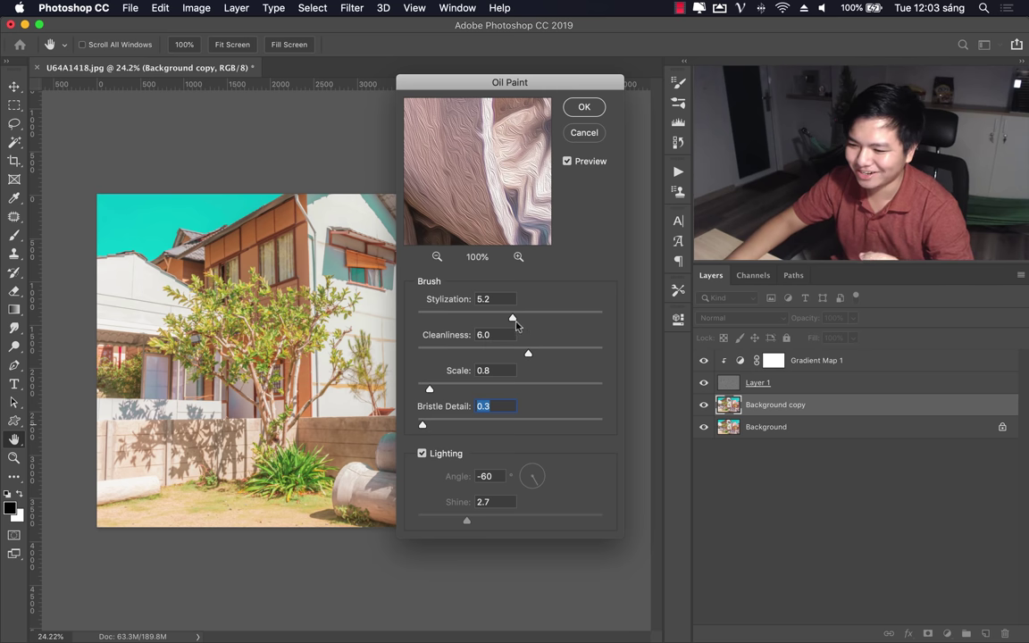
drag(491, 319, 509, 319)
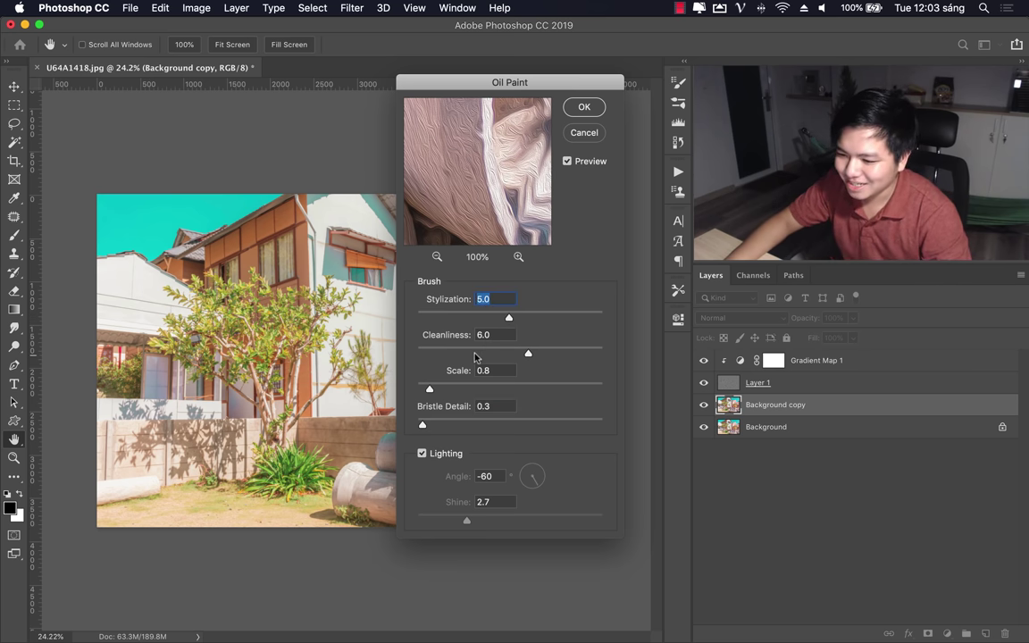
key(Tab)
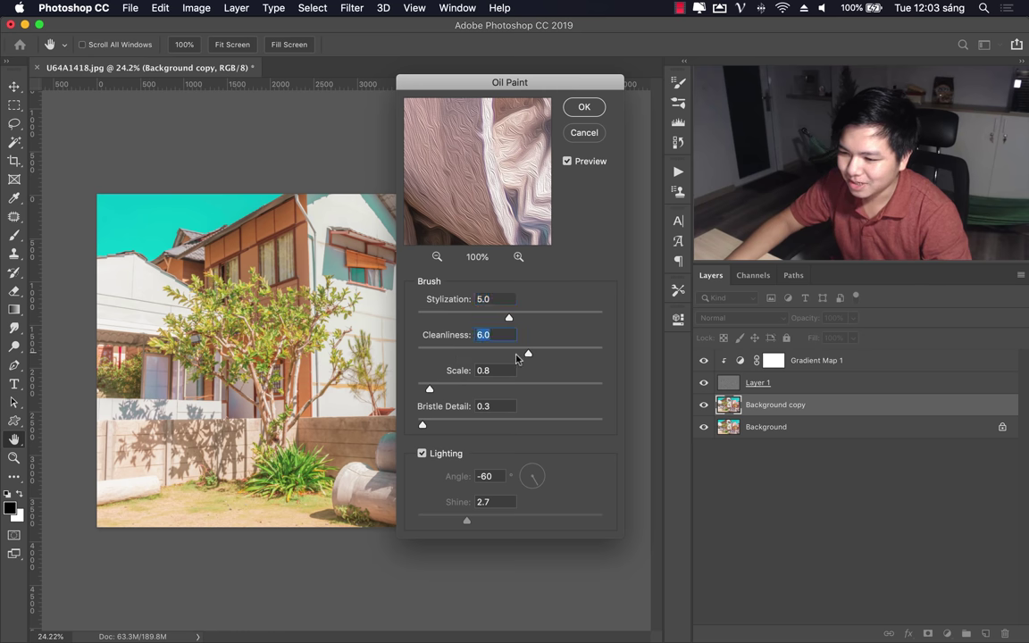
drag(530, 355, 464, 354)
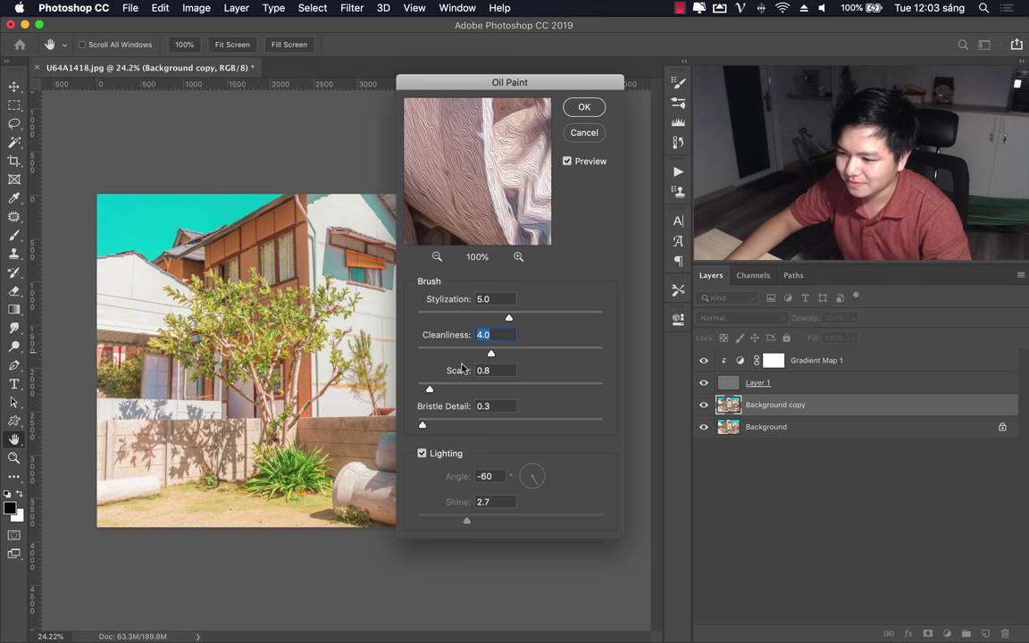
click(448, 354)
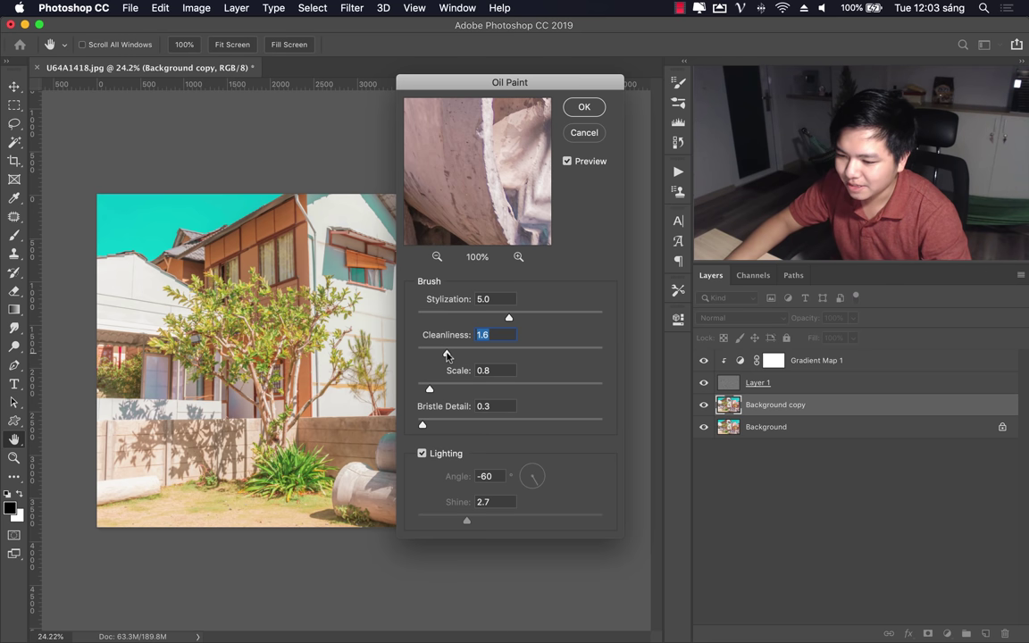
click(423, 453)
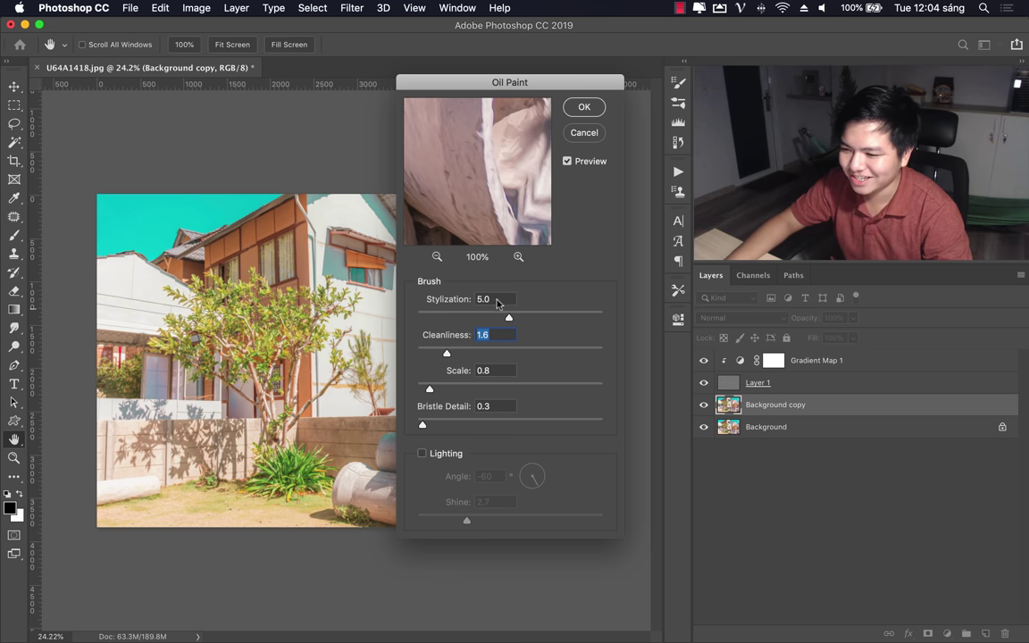
drag(505, 195, 455, 166)
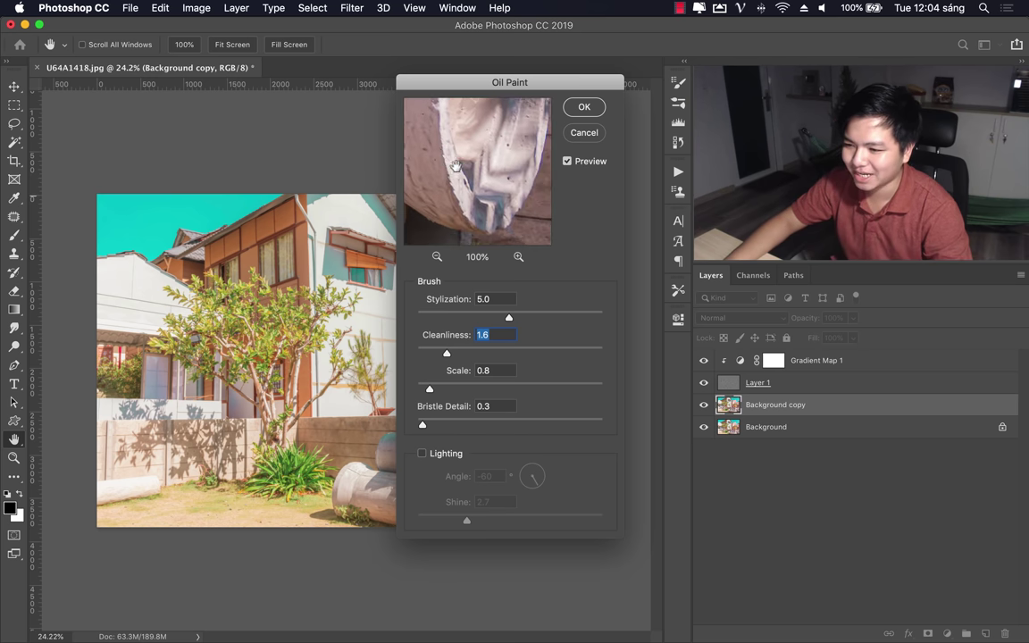
click(584, 108)
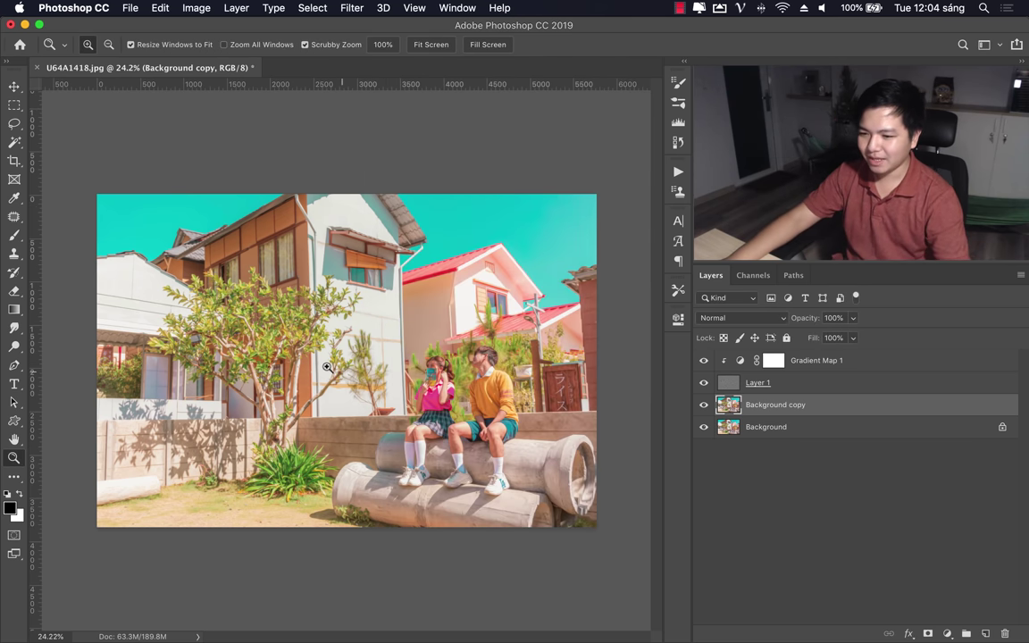
drag(300, 296, 455, 301)
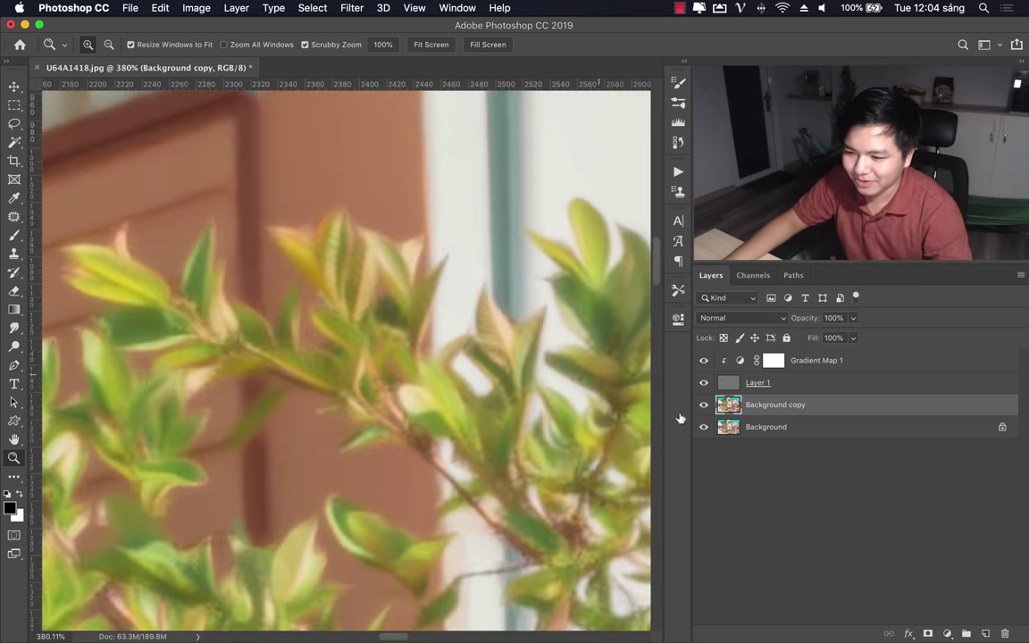
click(704, 406)
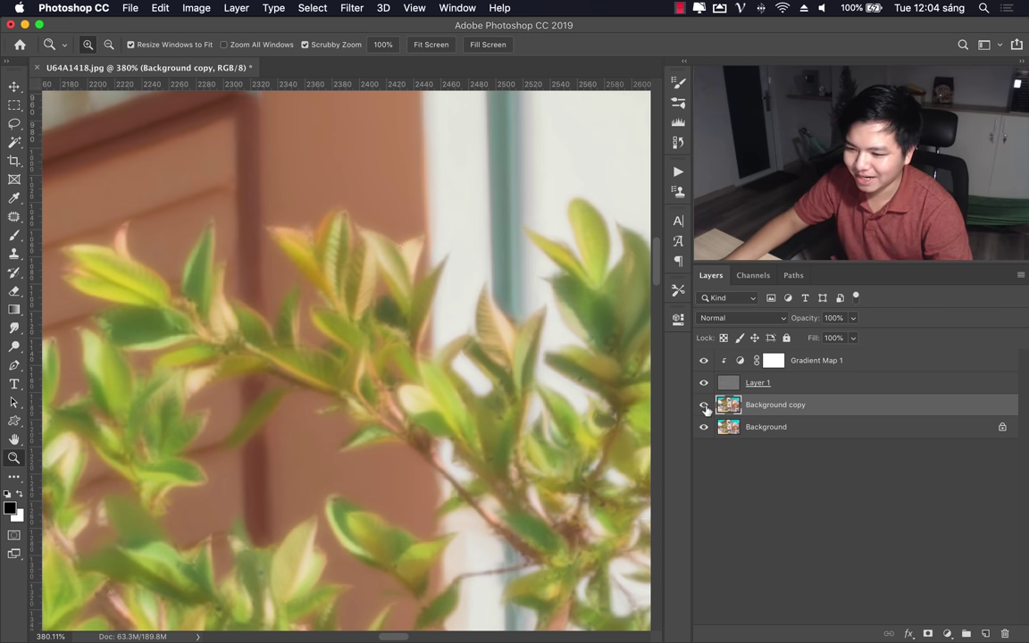
click(704, 407)
click(704, 407)
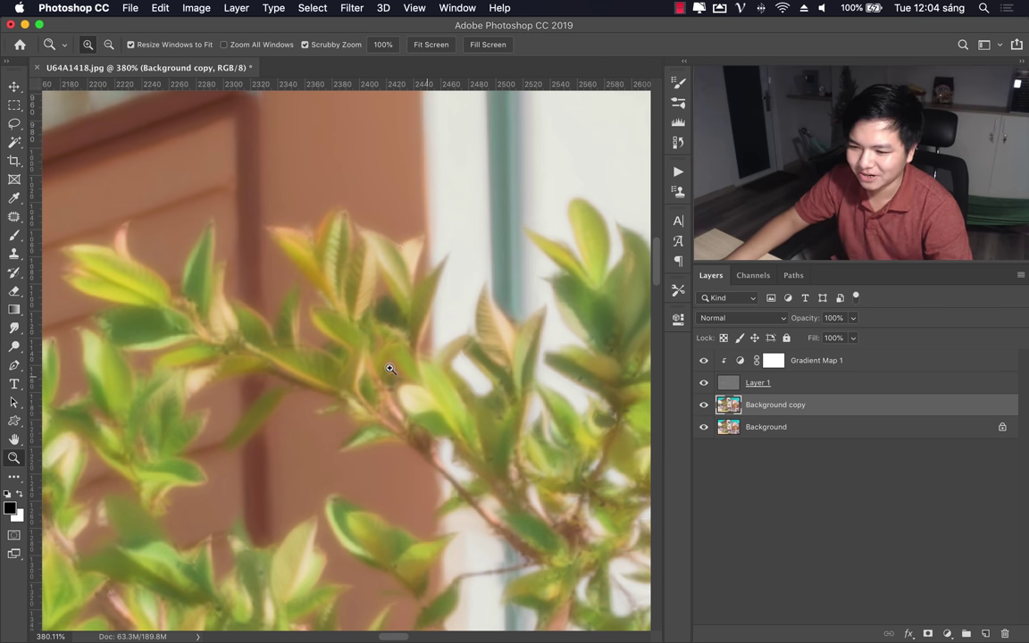
drag(390, 368, 294, 361)
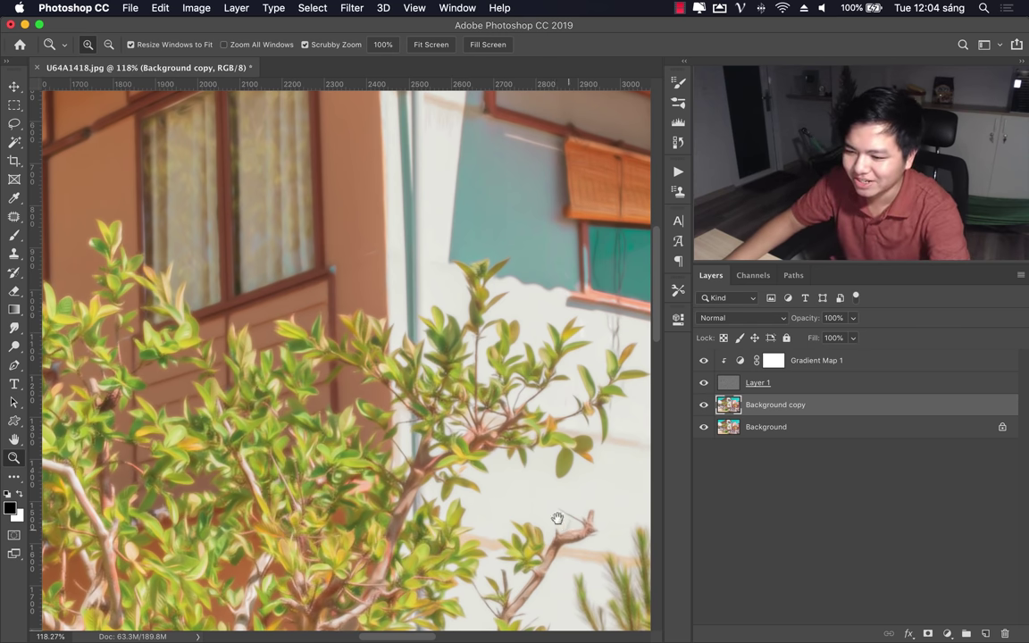
drag(556, 524, 206, 245)
scroll(206, 245, right, 5)
key(super+r)
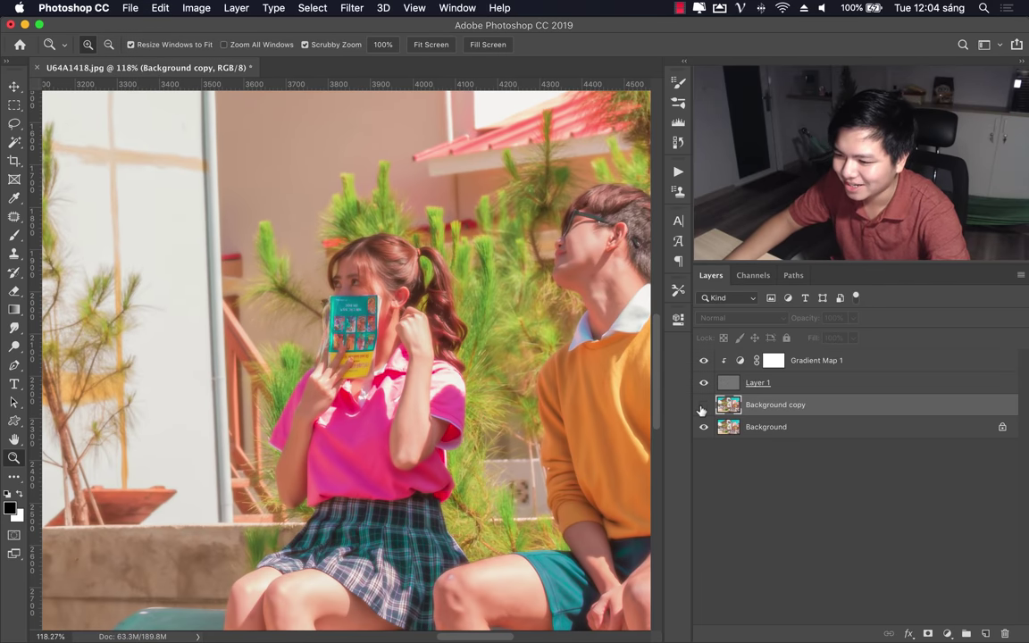
mouse_move(490, 367)
mouse_down()
mouse_move(408, 406)
mouse_move(282, 498)
mouse_up()
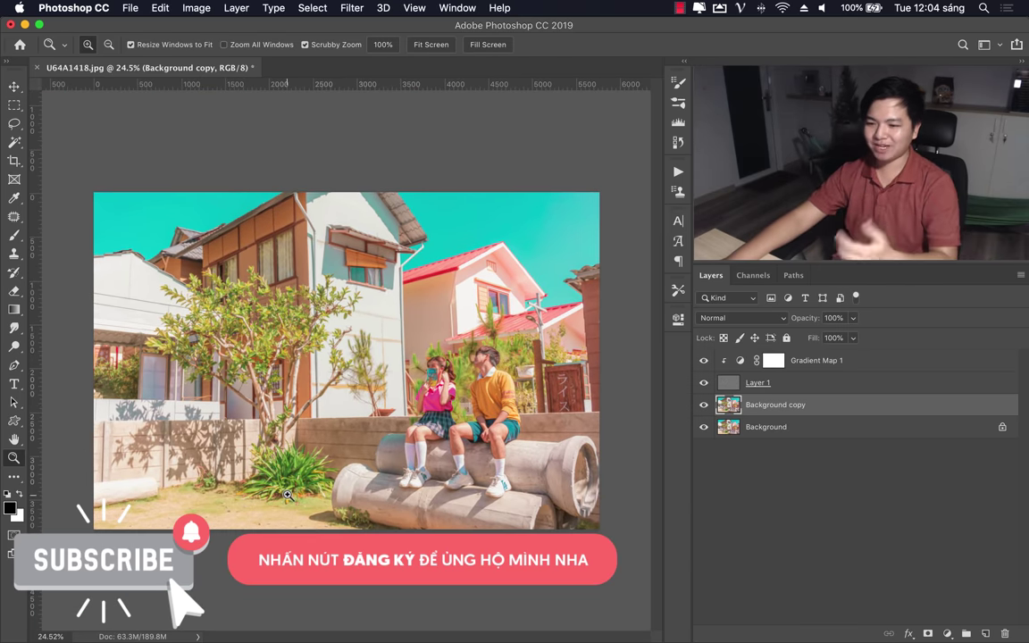
mouse_move(703, 362)
mouse_down()
mouse_move(703, 411)
mouse_move(704, 360)
mouse_up()
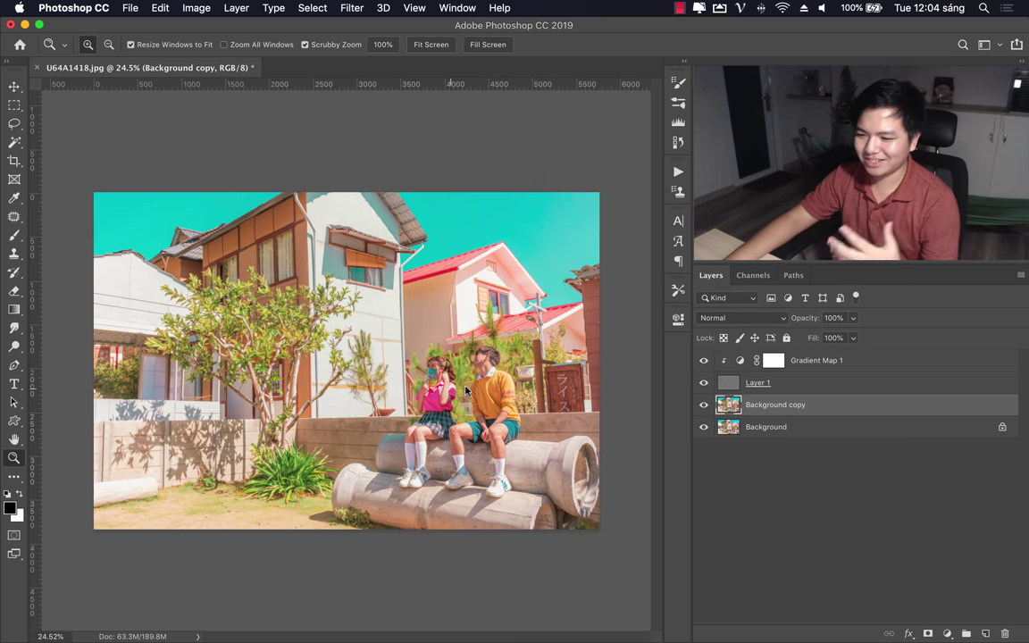
Step: Drag U64A1418-2.jpg from the Finder Desktop onto the Photoshop canvas
click(138, 615)
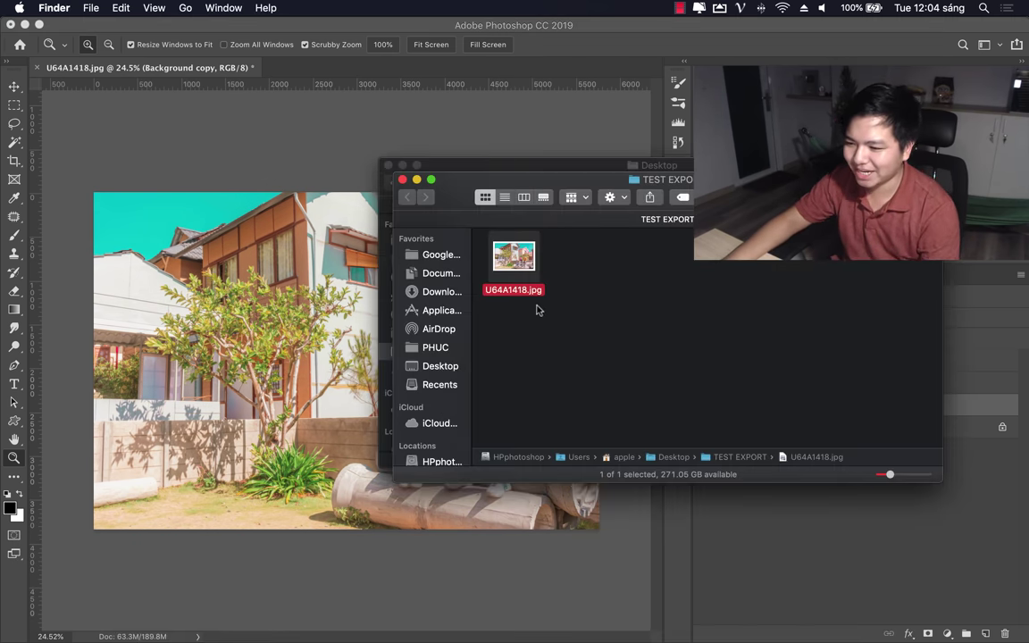
click(441, 369)
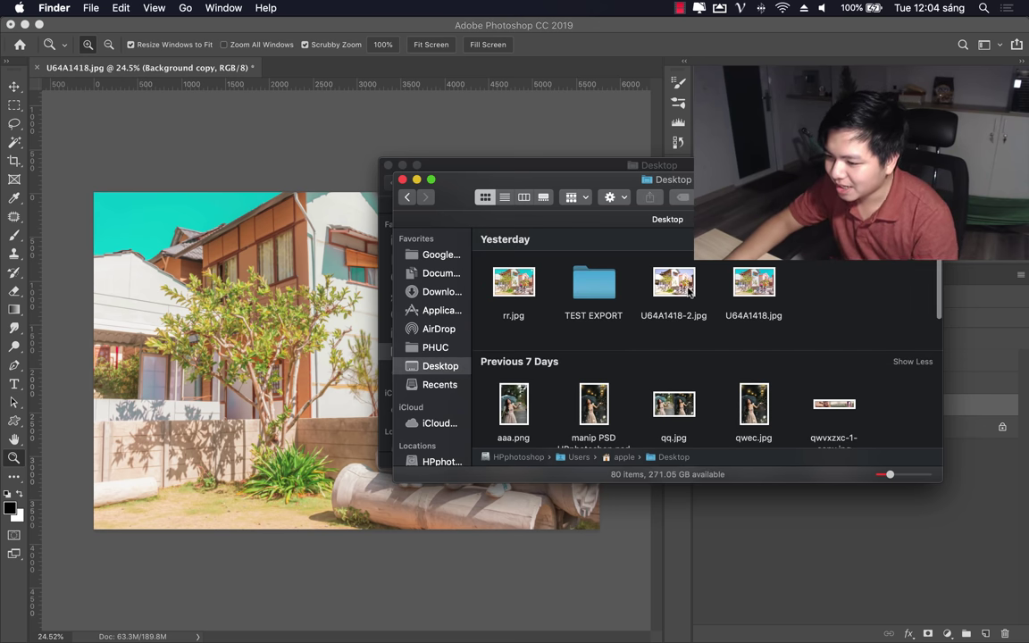
drag(689, 288, 277, 277)
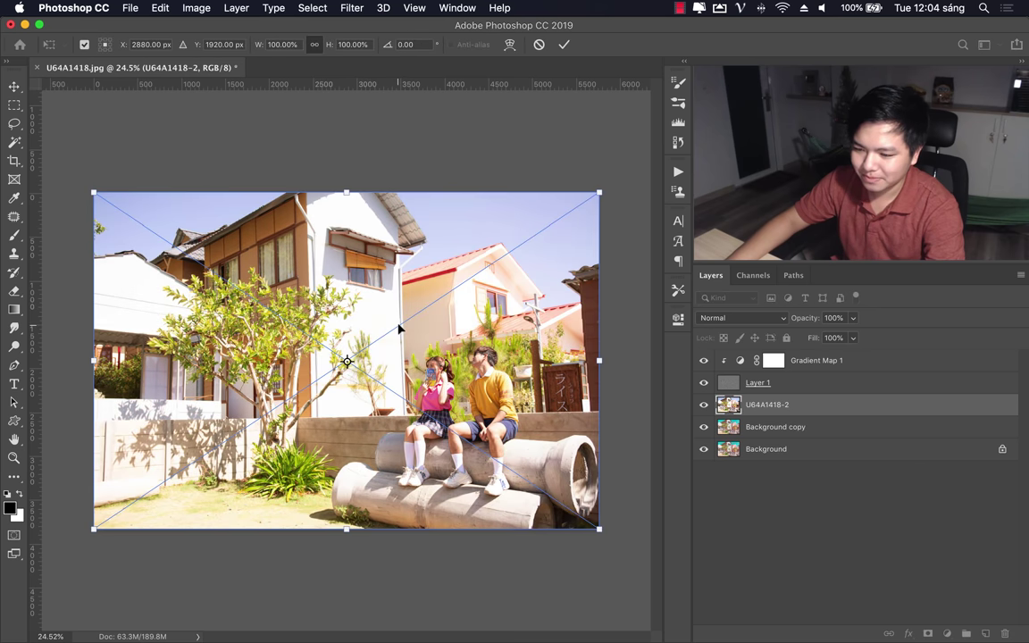
Step: Commit U64A1418-2 as the top layer, leave it hidden, and switch to Lightroom Classic
key(Return)
drag(849, 411, 834, 354)
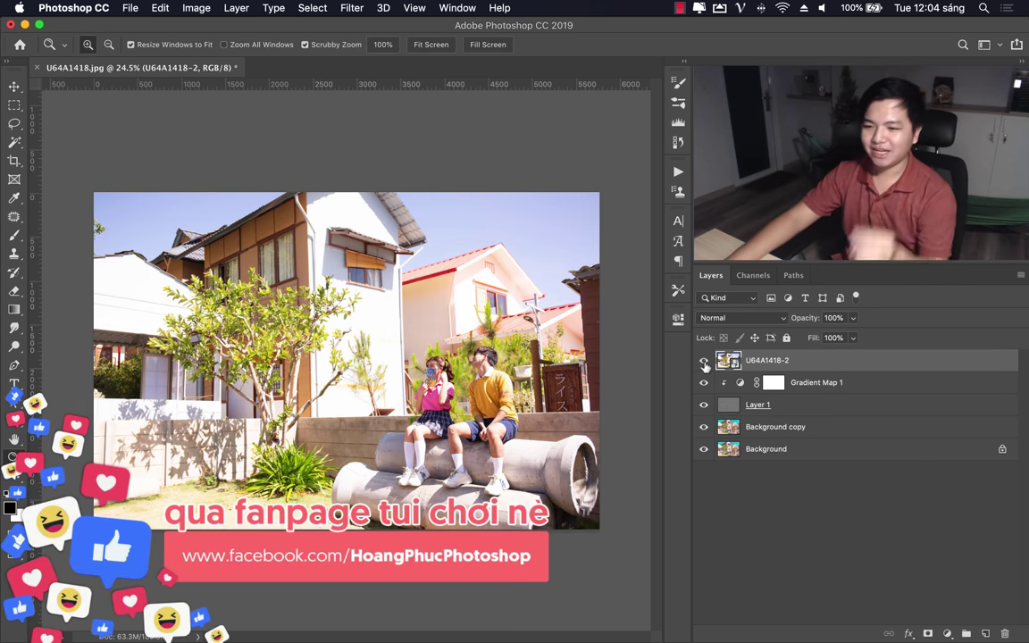
click(704, 361)
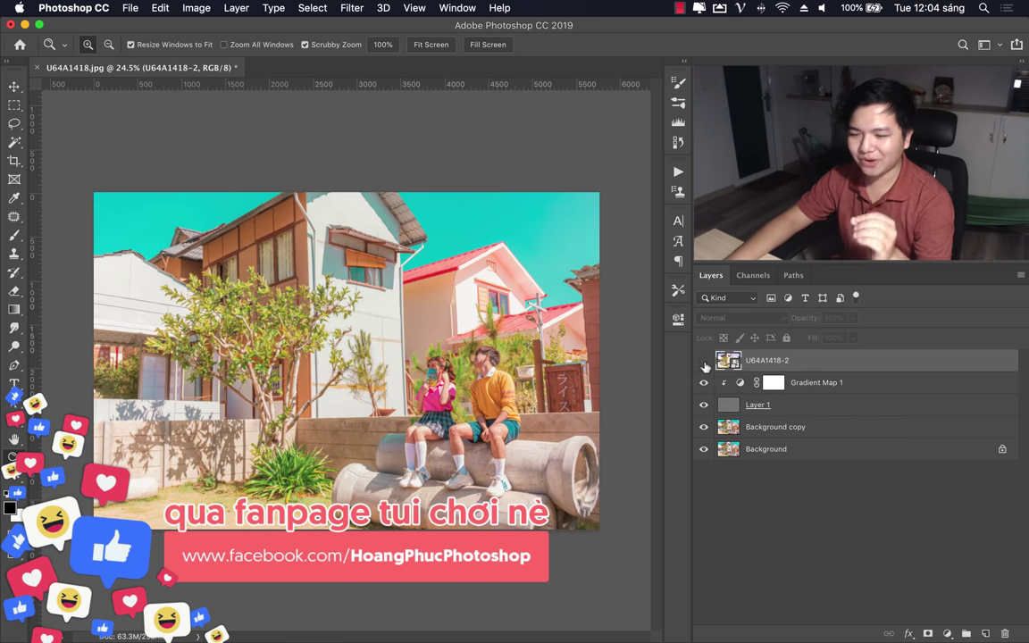
click(704, 361)
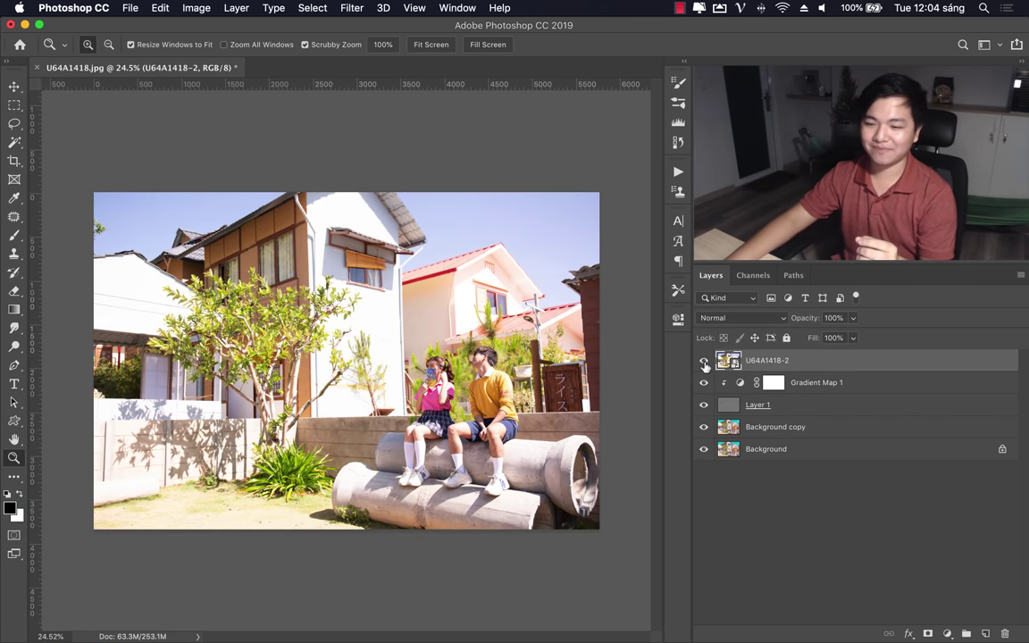
click(704, 361)
click(704, 361)
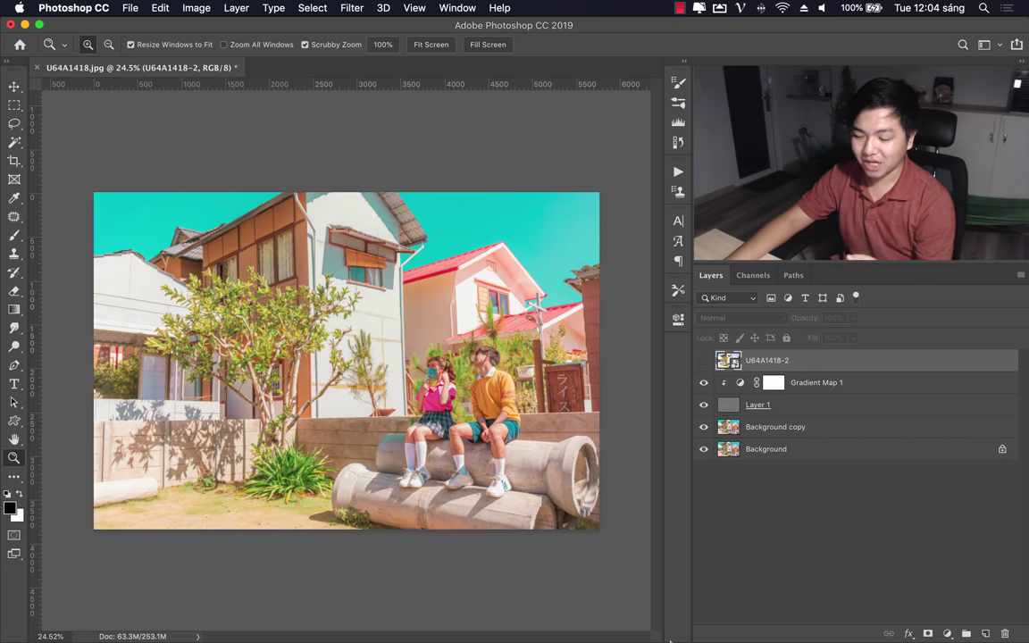
click(731, 613)
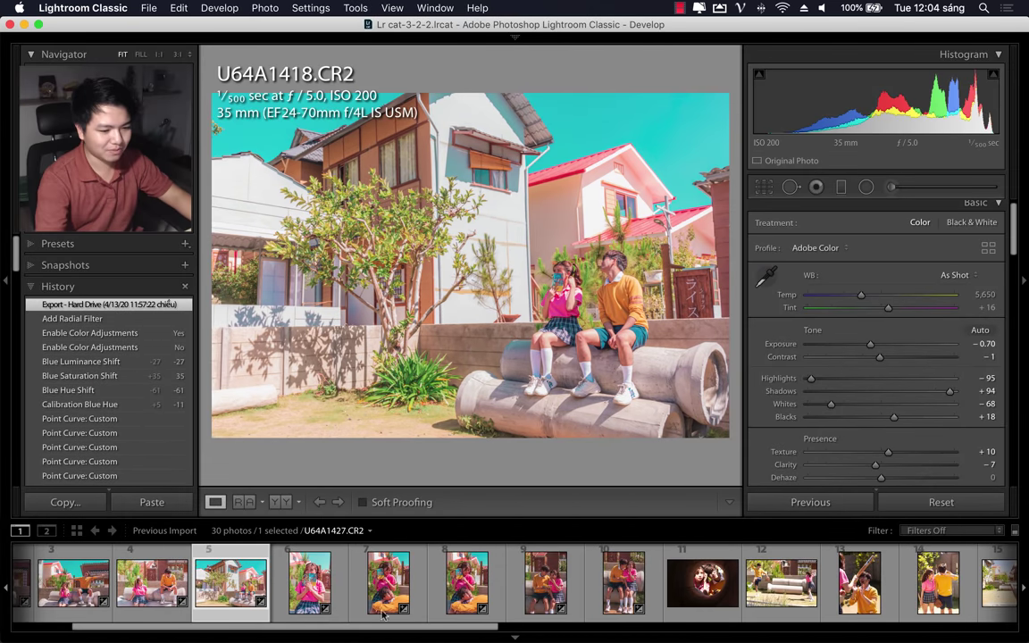
Step: Browse the filmstrip past U64A1707 and U64A1533 to select U64A1548.CR2
drag(411, 626, 954, 631)
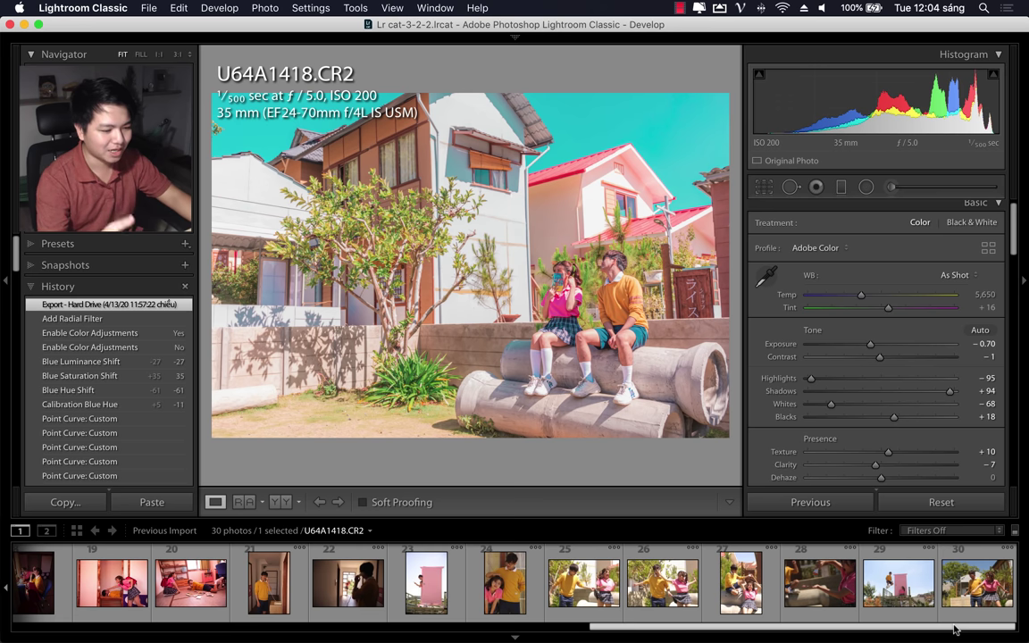
mouse_move(955, 631)
mouse_down()
mouse_move(851, 636)
mouse_move(885, 633)
mouse_up()
click(715, 583)
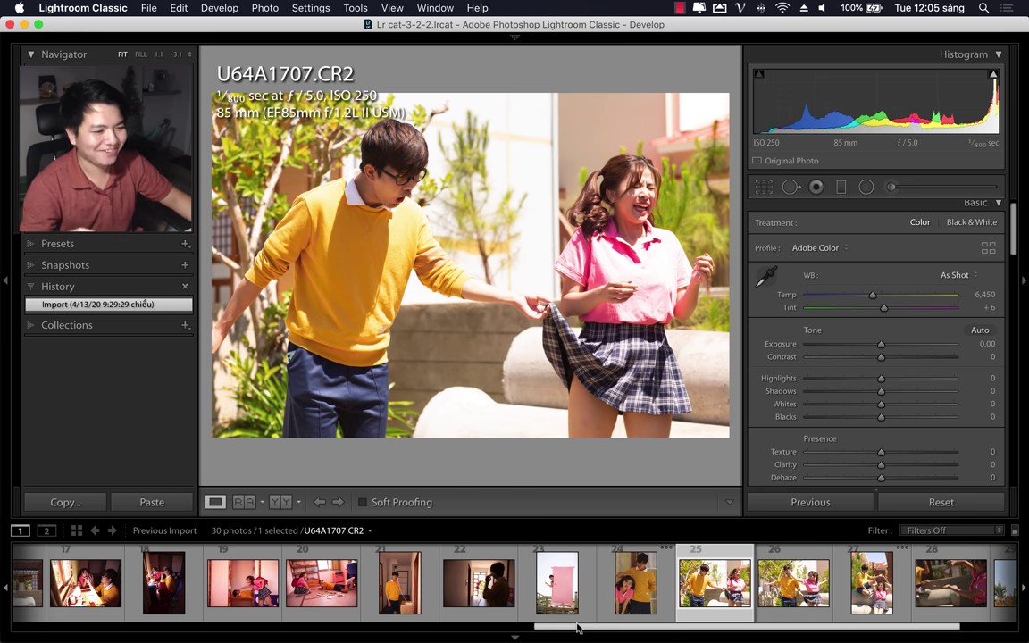
drag(616, 628, 306, 632)
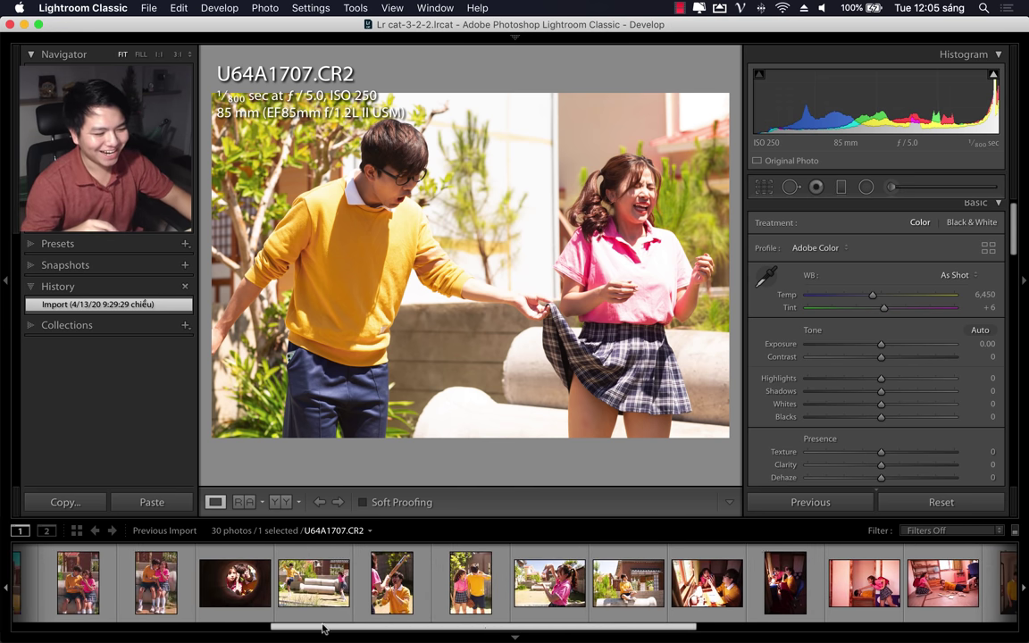
click(625, 582)
key(Right)
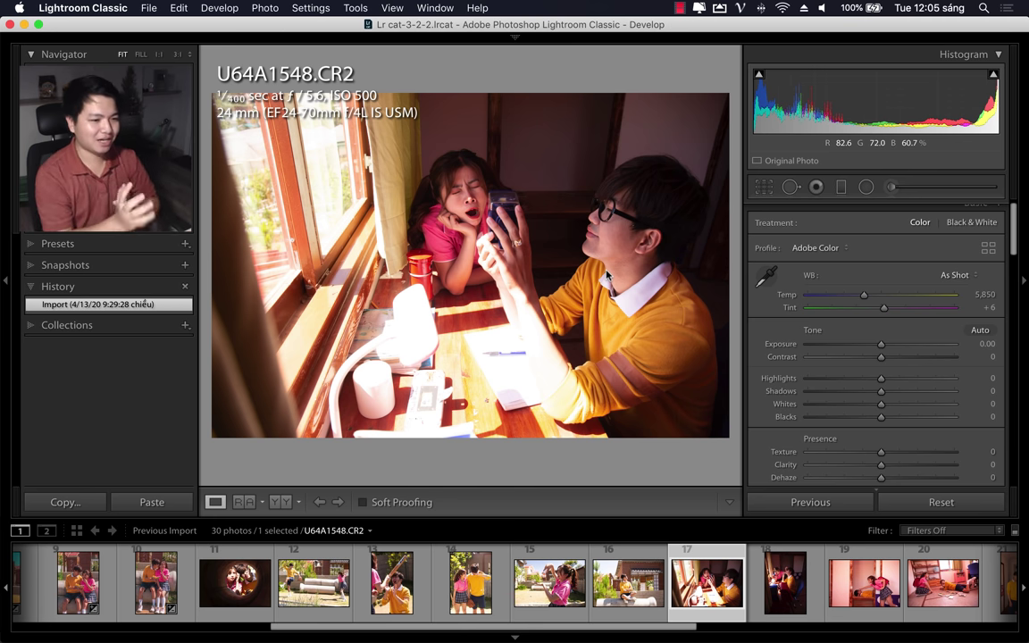
mouse_move(734, 614)
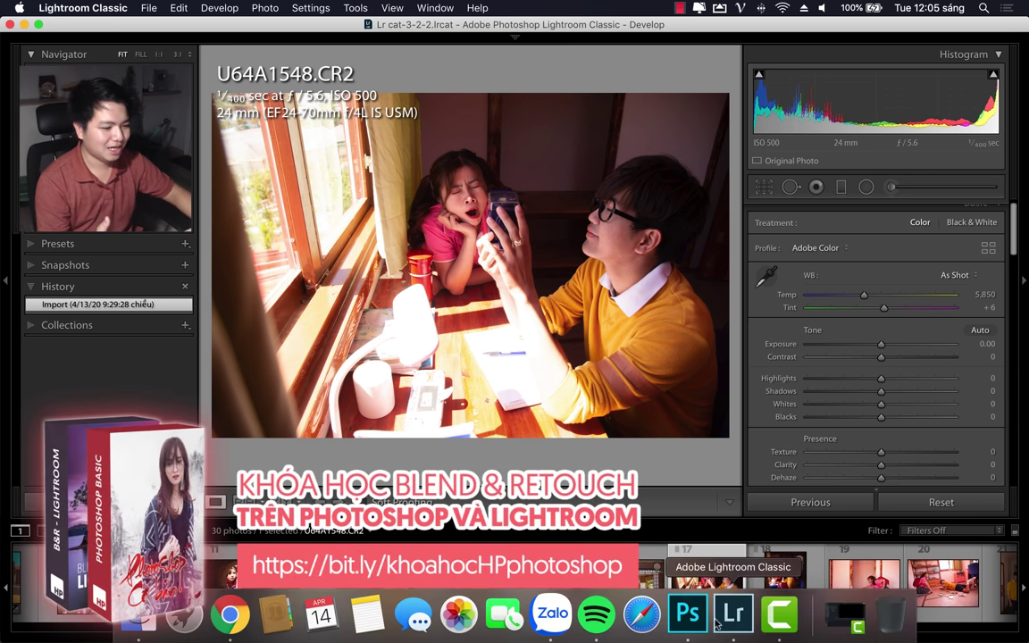
Step: Select U64A1474.CR2, carrying the synced Exposure -0.70 and Highlights -95 grading
scroll(450, 596, down, 3)
scroll(449, 596, down, 3)
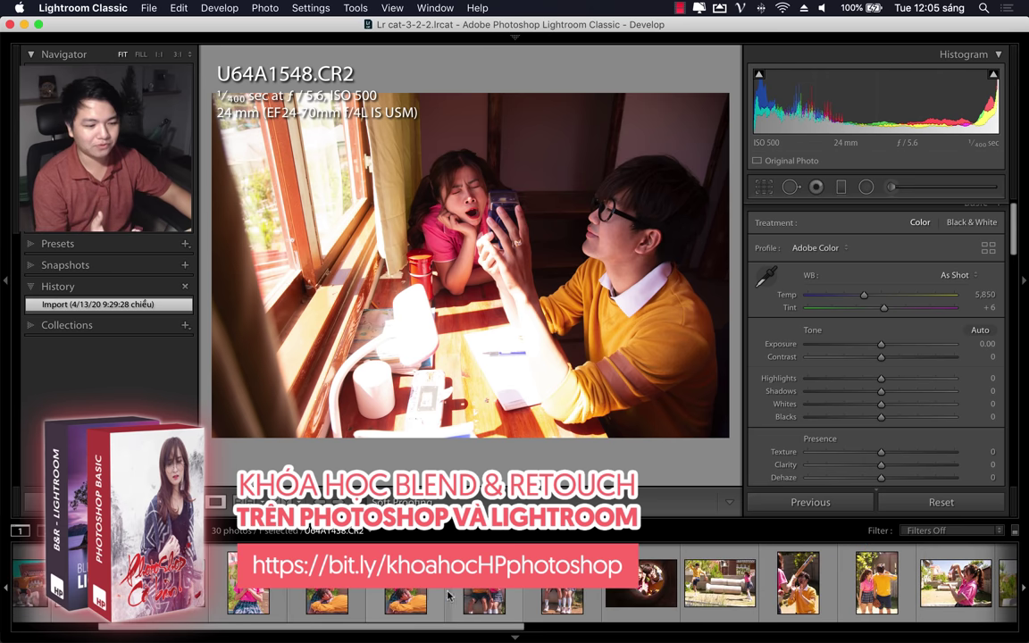
click(449, 596)
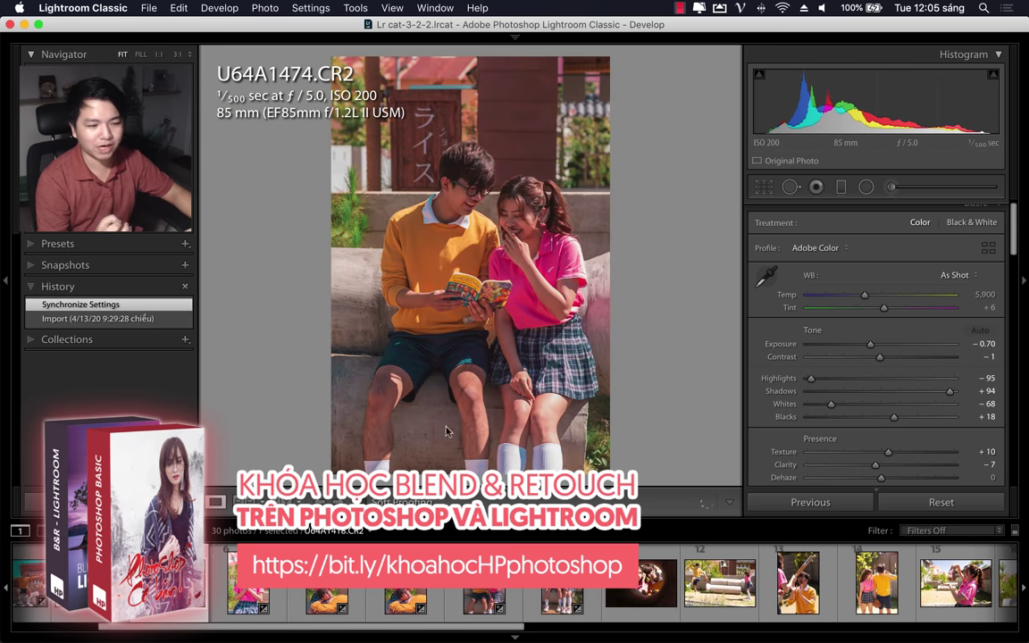